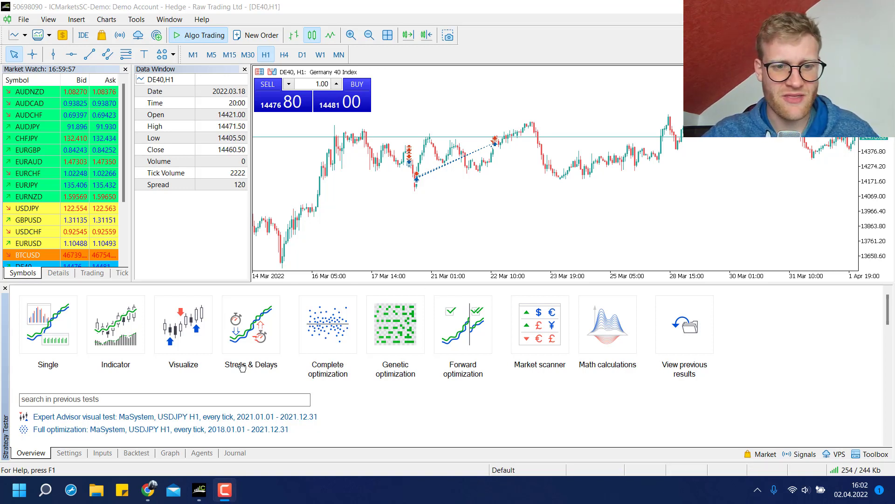
left_click(185, 320)
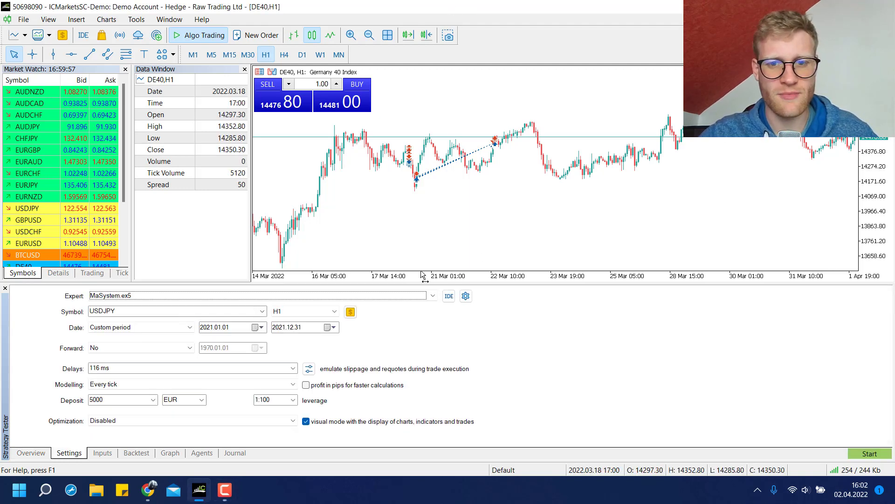
left_click_drag(423, 282, 425, 268)
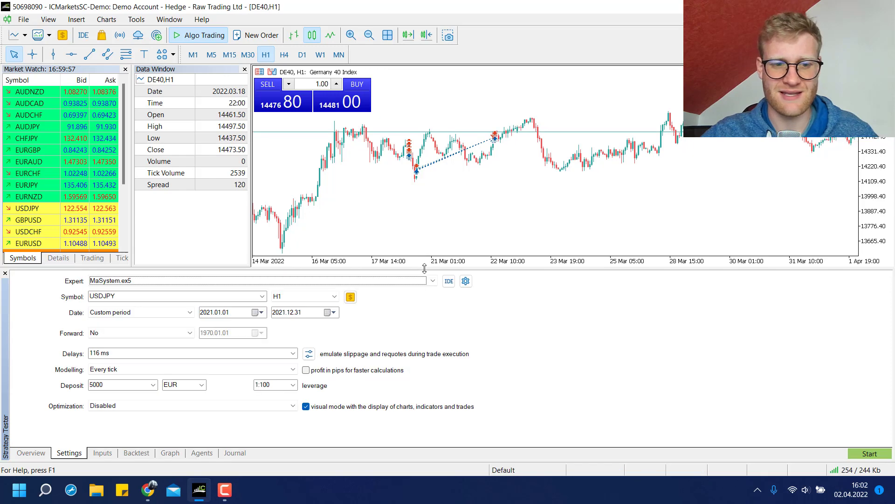
left_click(853, 455)
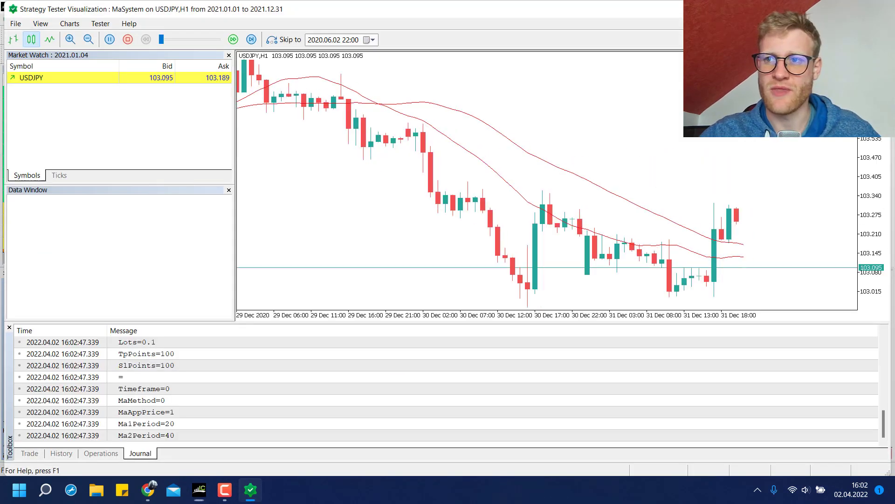
key("alt+F4")
left_click(31, 453)
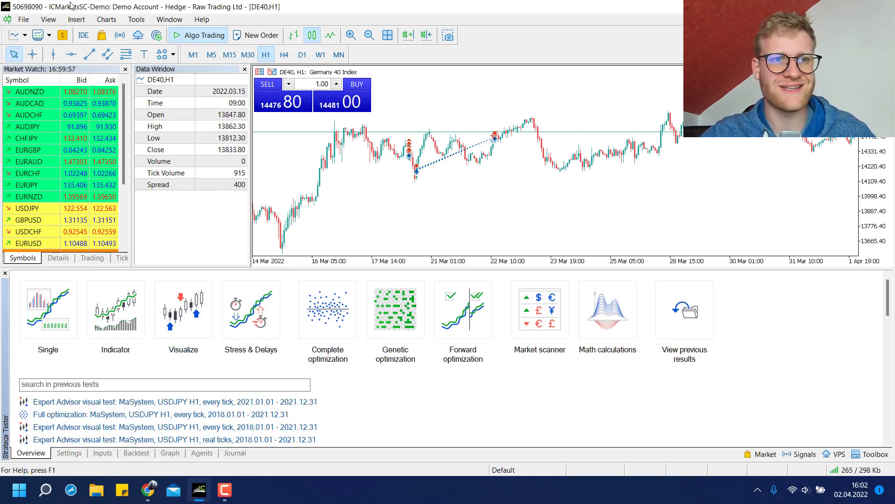
left_click(76, 19)
mouse_move(43, 20)
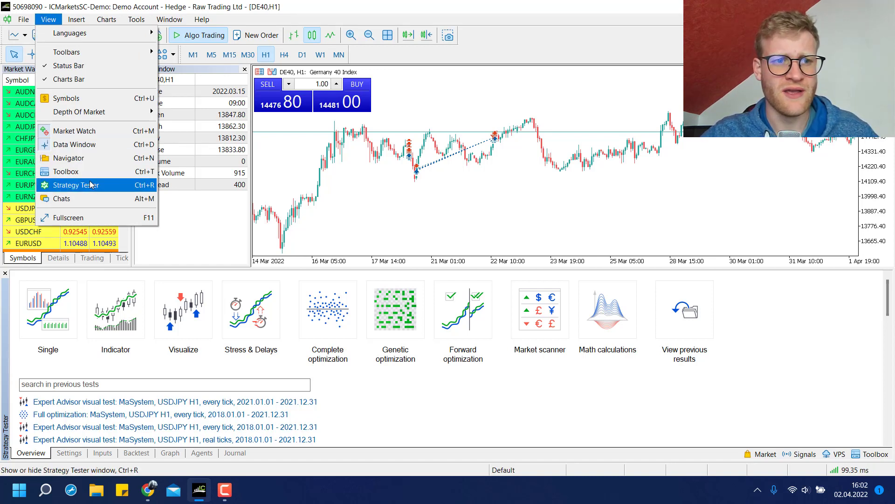
left_click(332, 209)
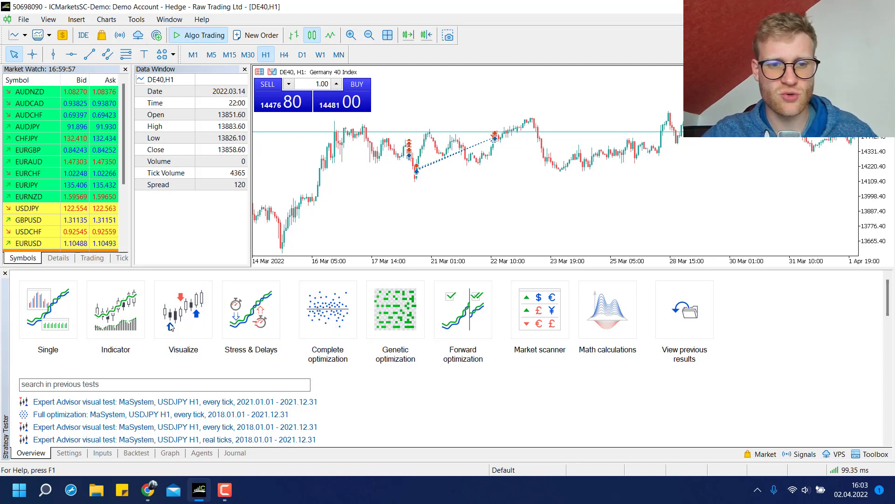
Open the setup for a visual test and review the available expert advisors, keeping MaSystem.ex5 selected
left_click(186, 321)
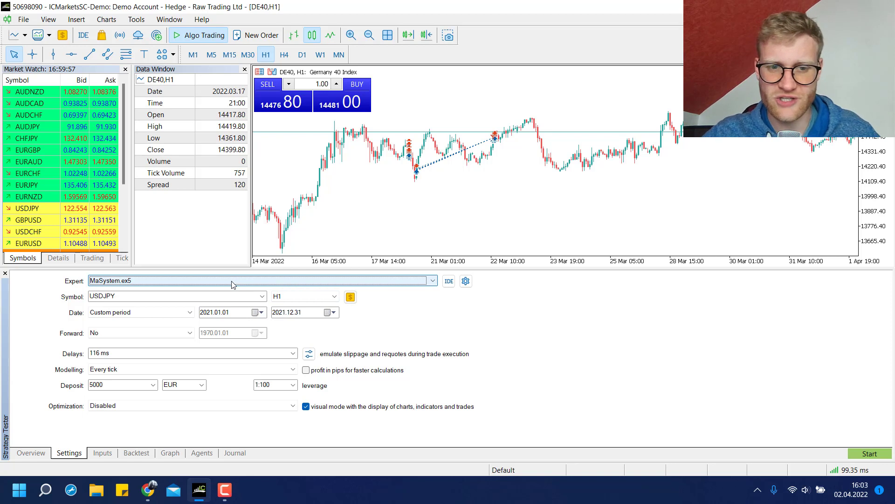
left_click(136, 281)
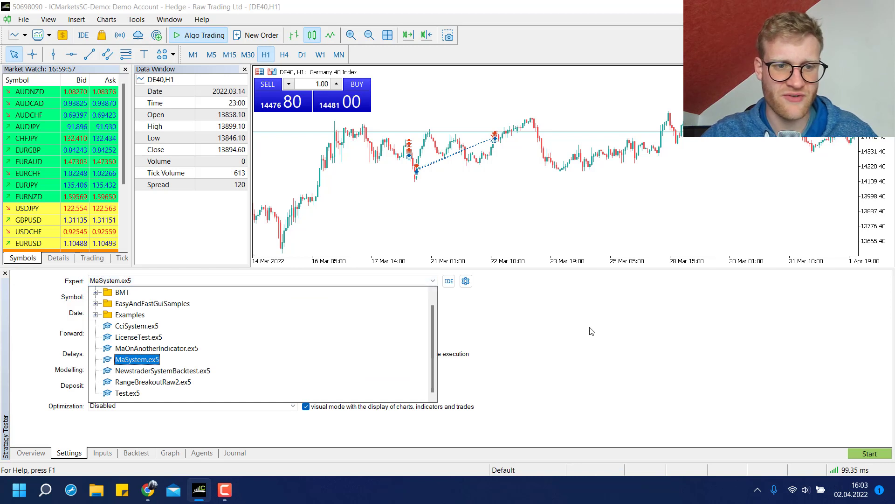
left_click(137, 282)
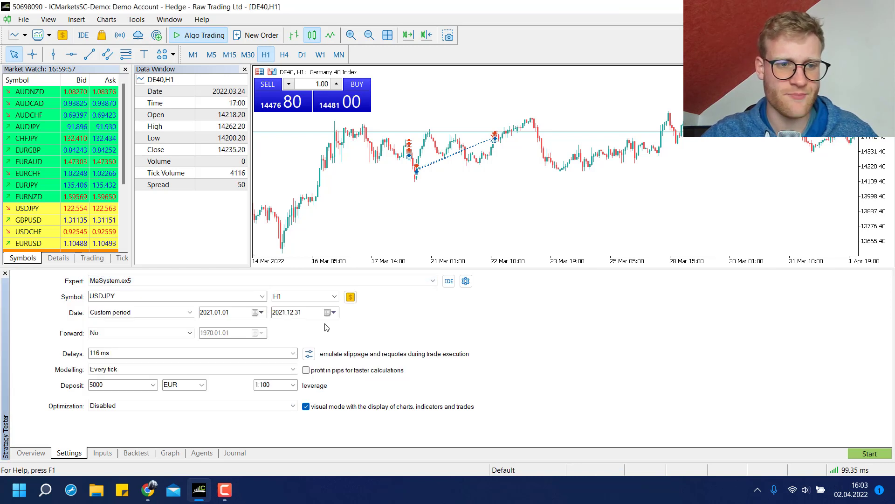
Review the symbol list and the timeframe setting for the visual test without changing them
left_click(139, 296)
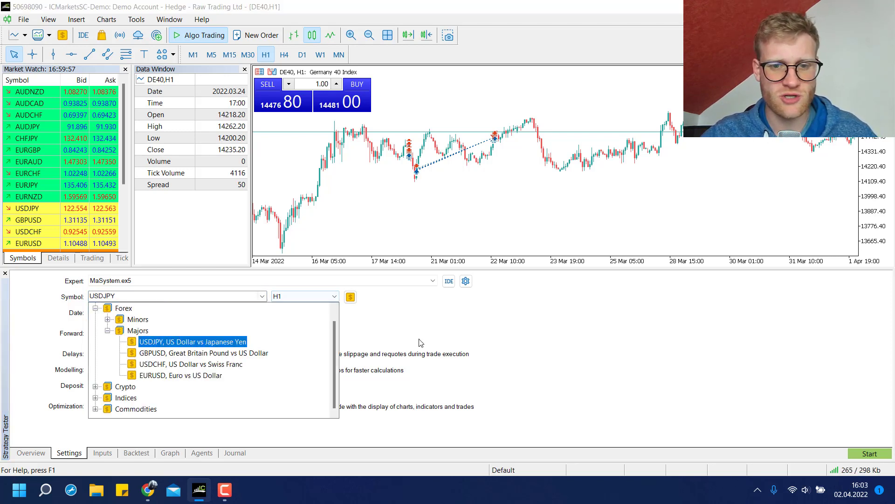
left_click(292, 296)
left_click(289, 296)
left_click(289, 297)
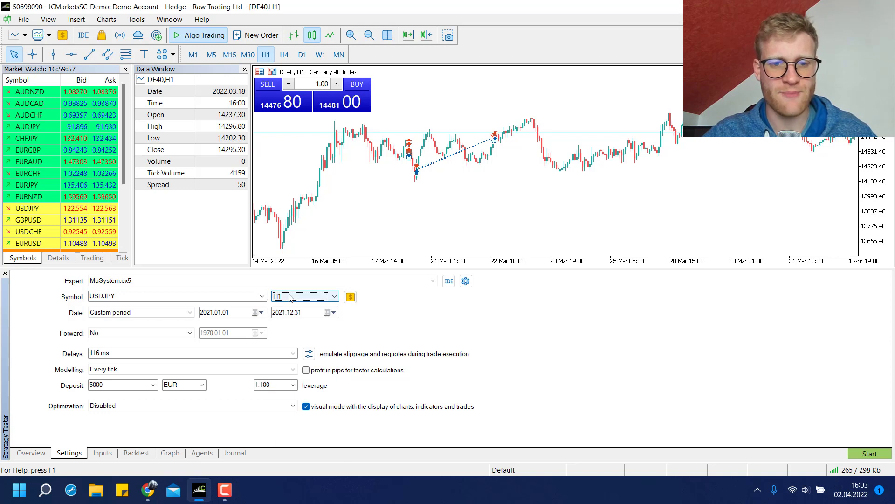
left_click(429, 326)
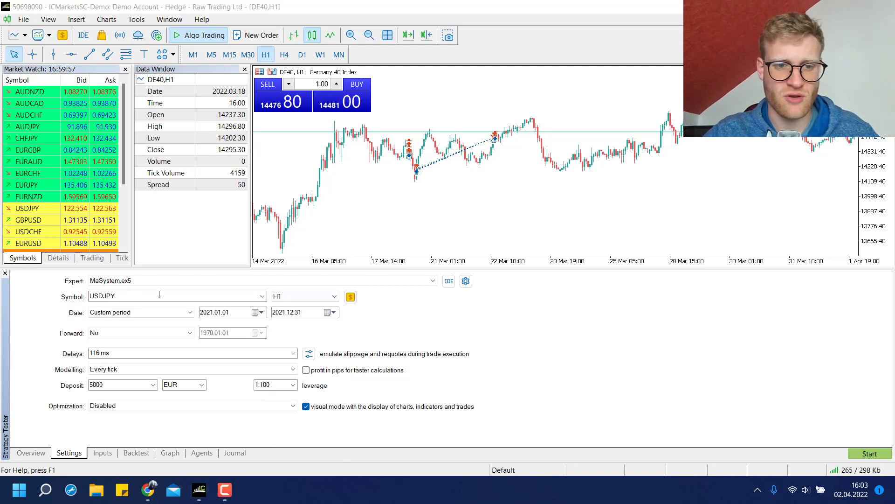
Review the date period options and the start and end dates of the custom test period
left_click(135, 319)
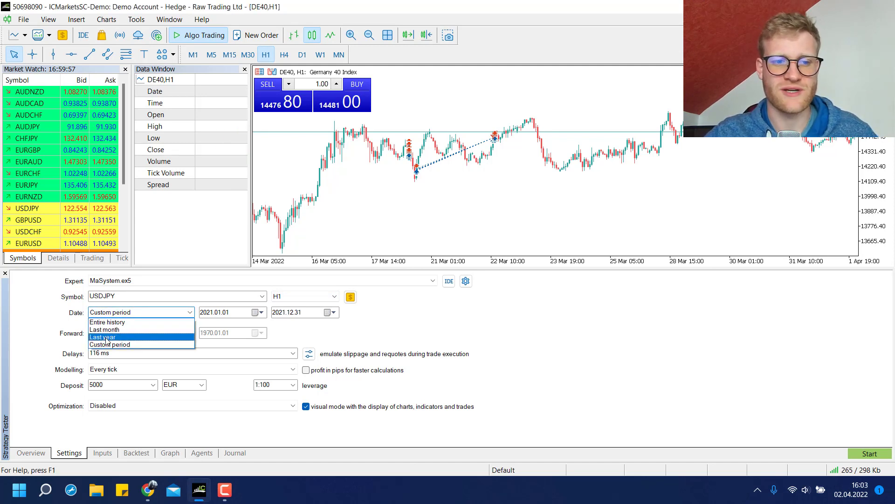
left_click(46, 331)
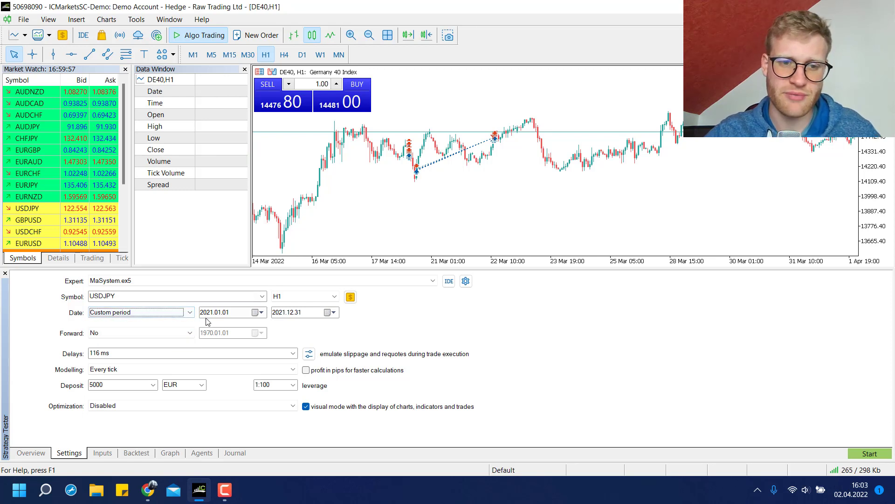
left_click(232, 315)
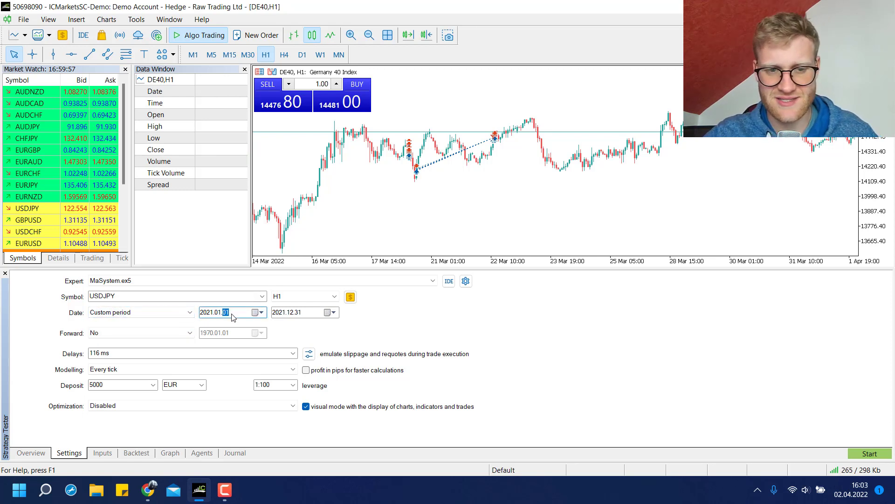
left_click(279, 316)
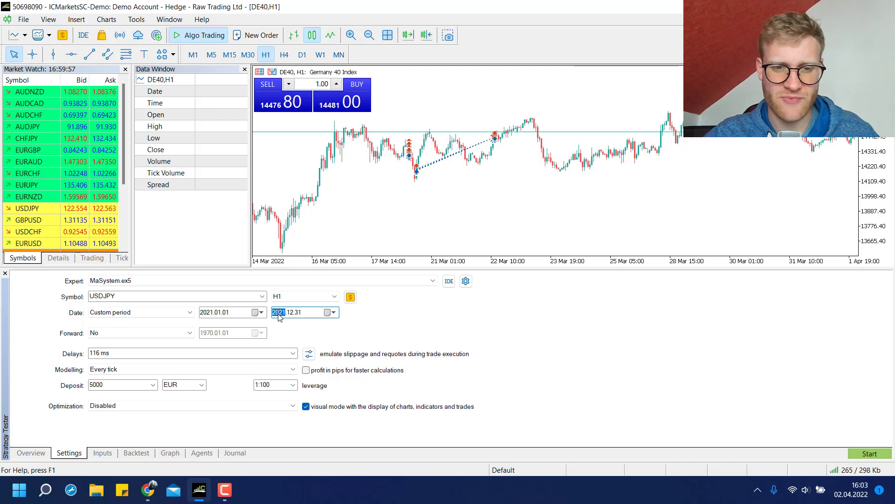
left_click(213, 316)
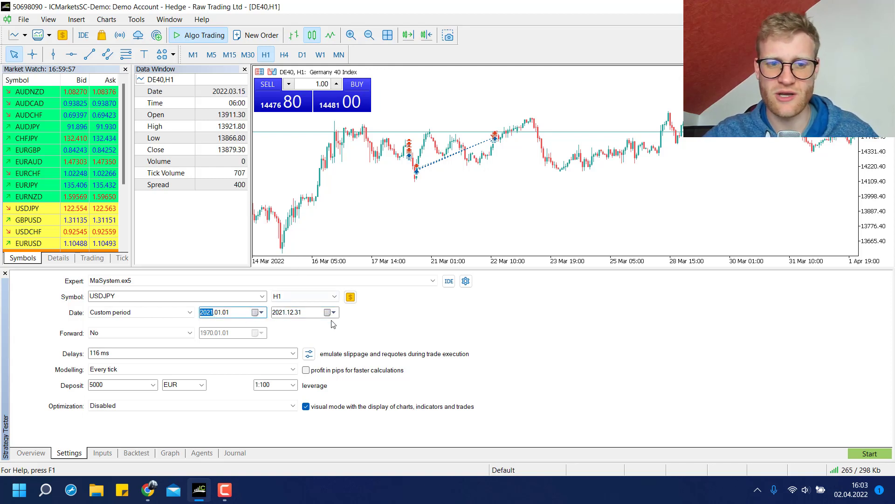
left_click(292, 319)
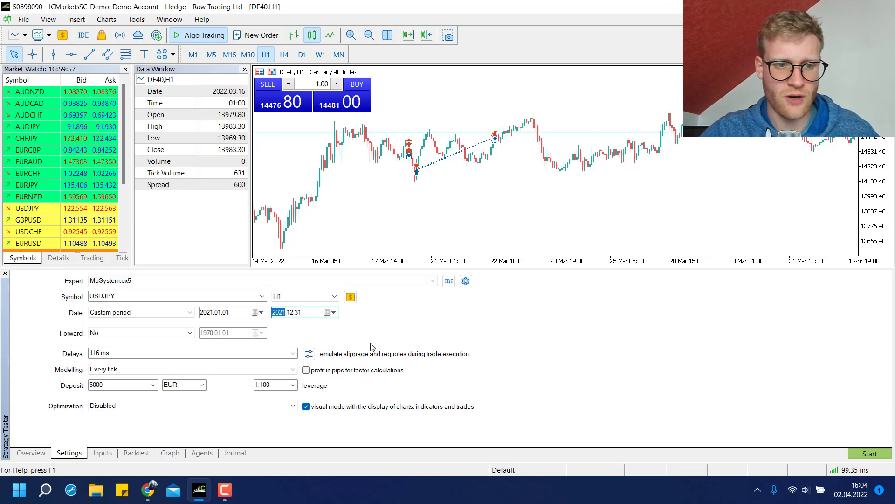
Examine the available tick modelling options for the test without changing the selection
left_click(122, 369)
left_click(122, 369)
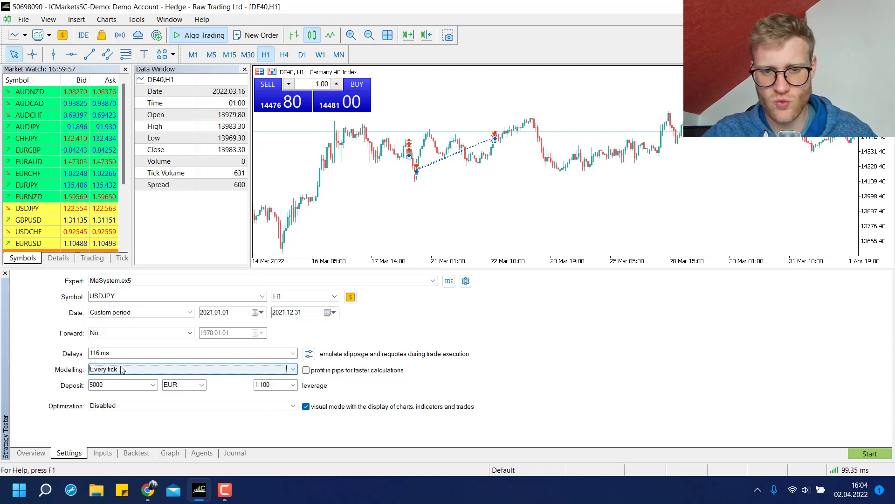
left_click(155, 372)
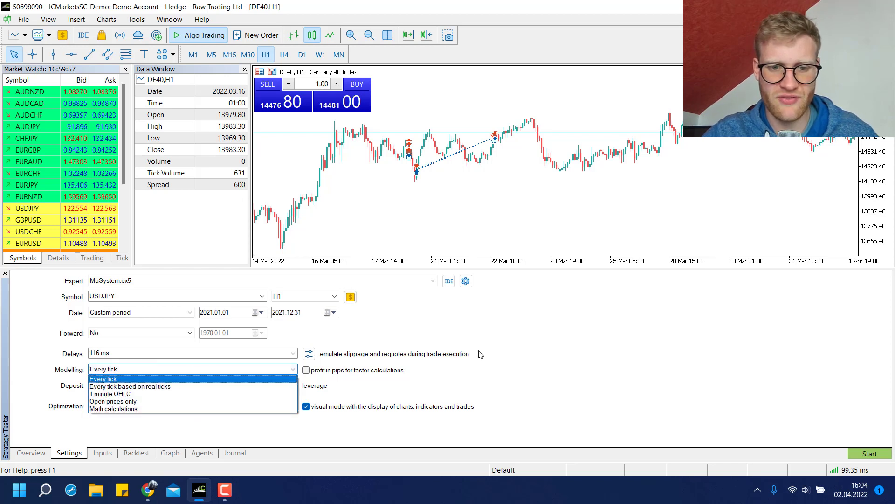
left_click(554, 390)
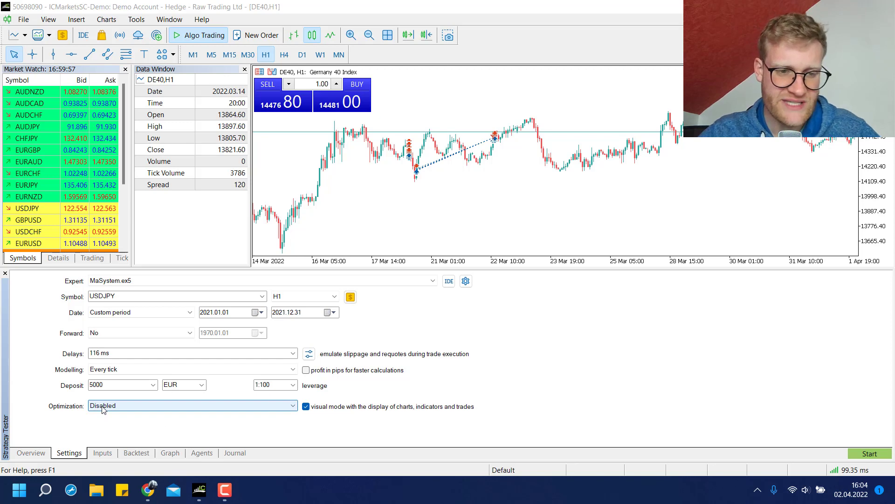
Review the expert advisor's input parameters, including the trade settings for lot size and take-profit points
left_click(103, 453)
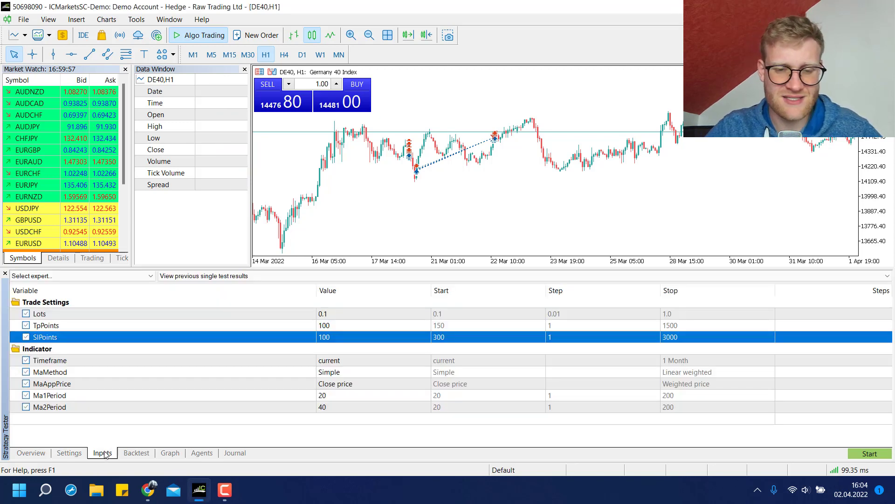
left_click(371, 315)
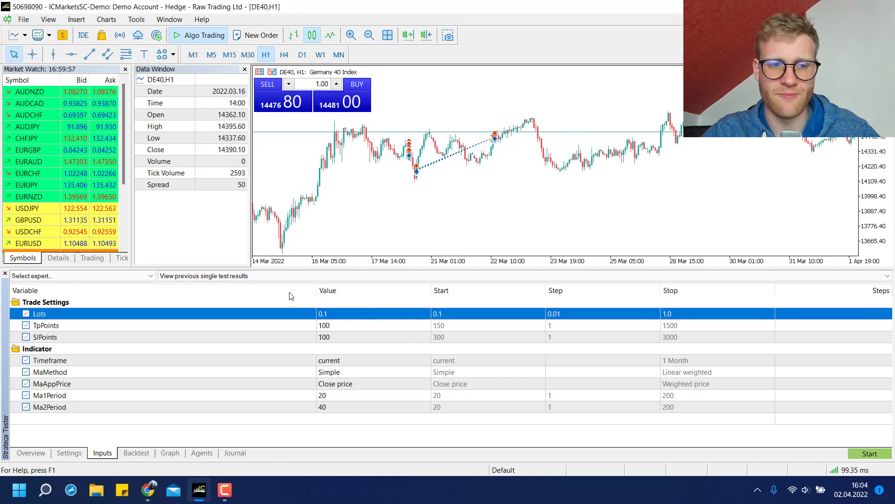
left_click(310, 305)
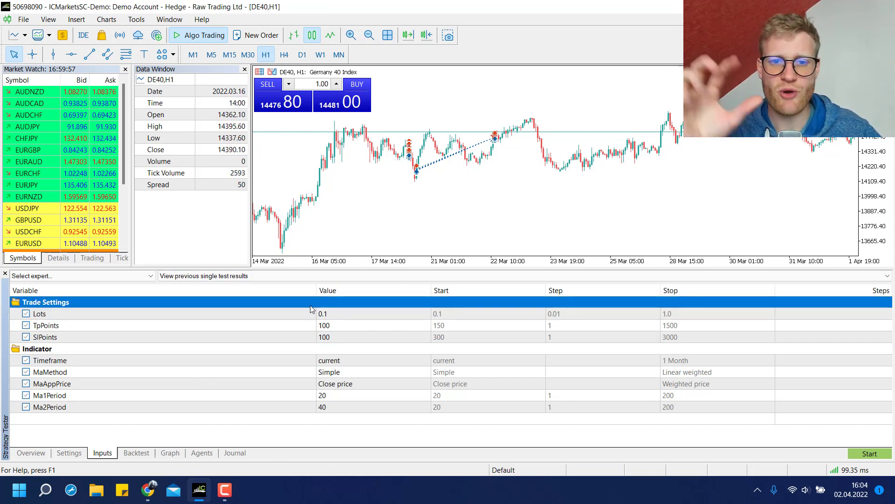
left_click(336, 329)
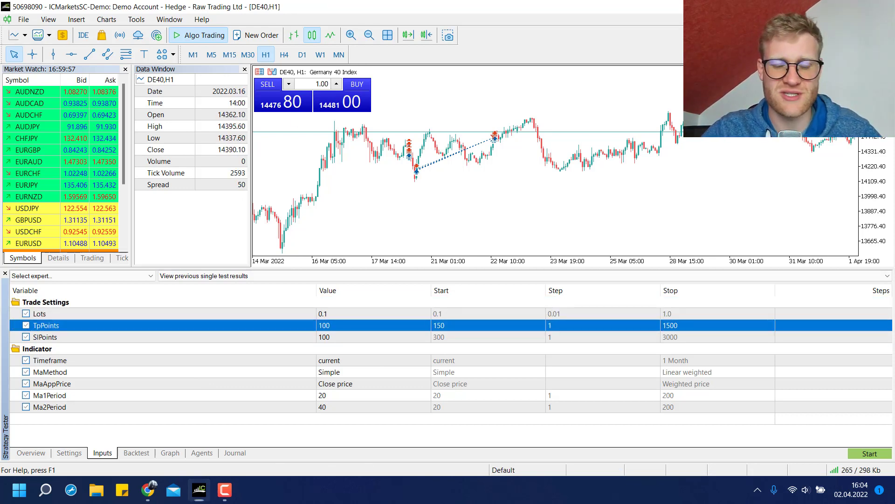
Start the visual backtest of MaSystem on USDJPY and raise the playback speed close to its maximum
left_click(868, 455)
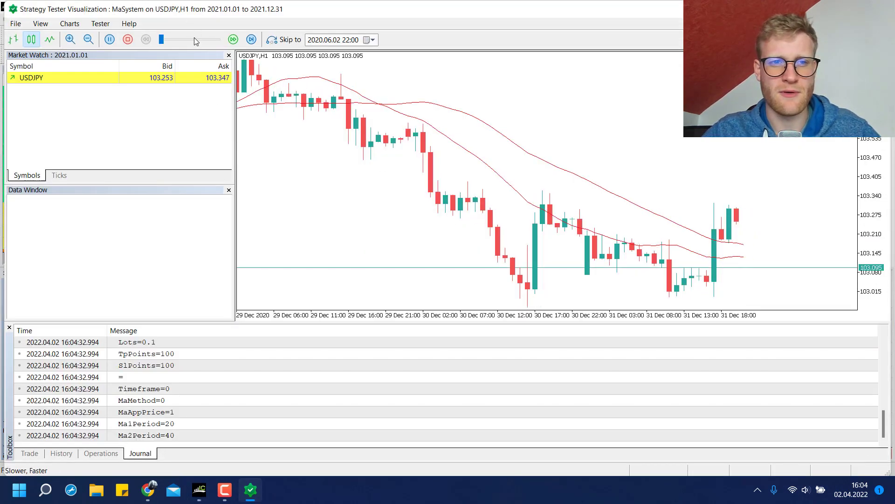
left_click(186, 41)
left_click_drag(185, 40, 214, 41)
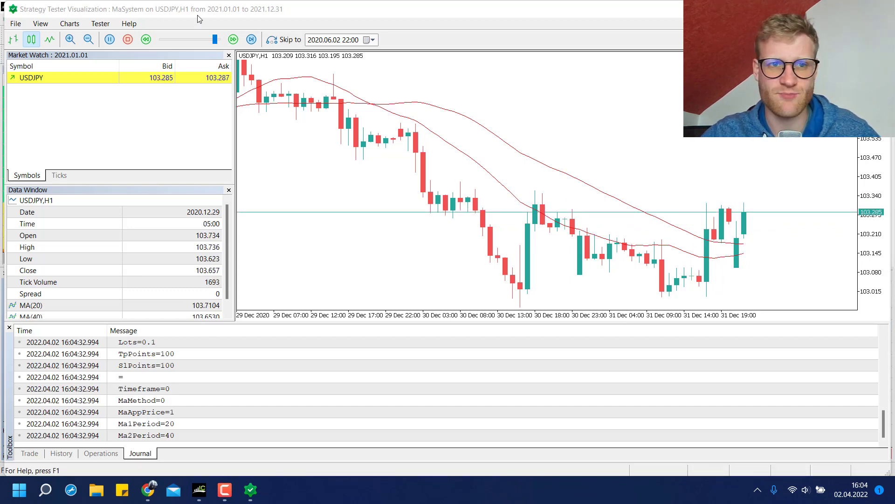
left_click(216, 40)
left_click_drag(216, 40, 217, 41)
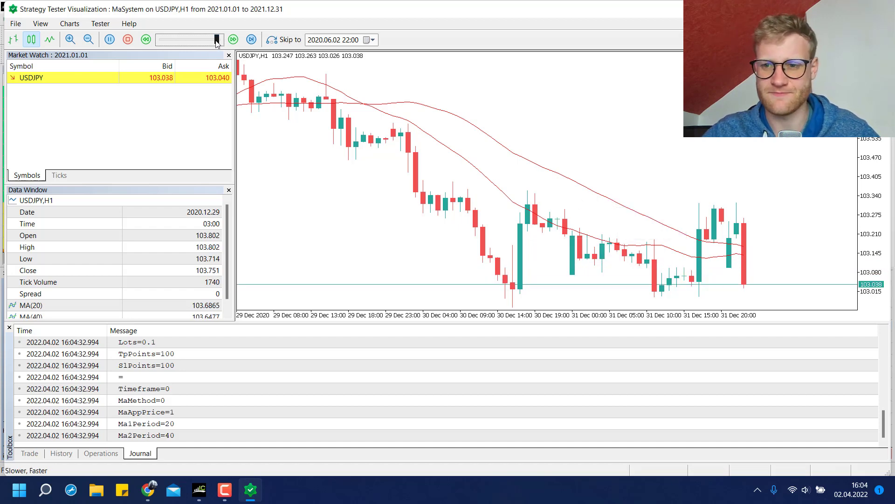
Slow the test playback down to its minimum while examining the first buy trade, and raise it again to a high speed
left_click_drag(217, 40, 182, 41)
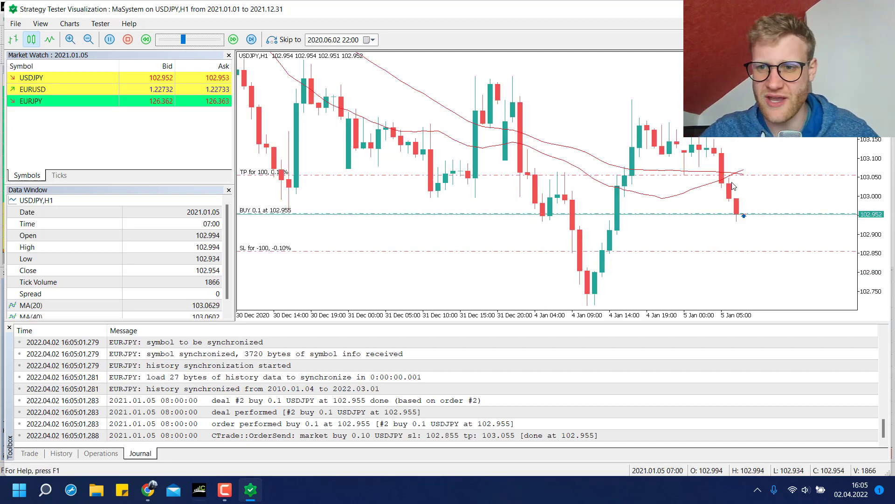
mouse_move(720, 185)
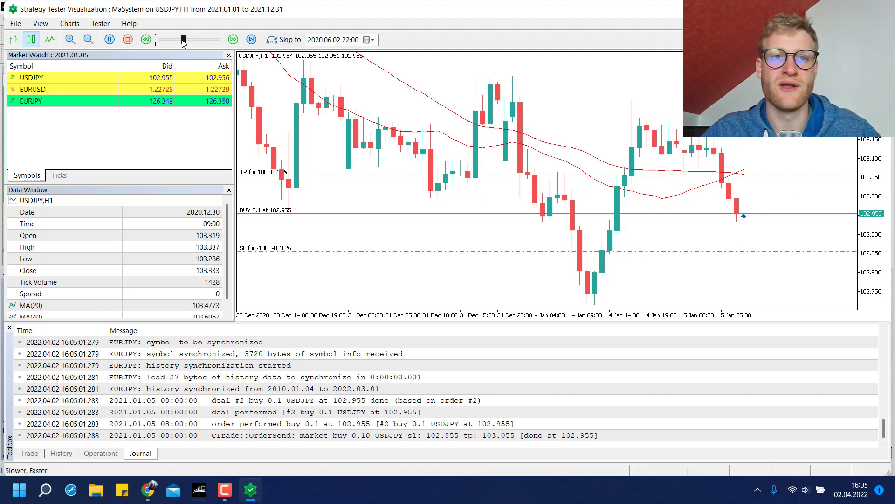
left_click_drag(183, 41, 161, 41)
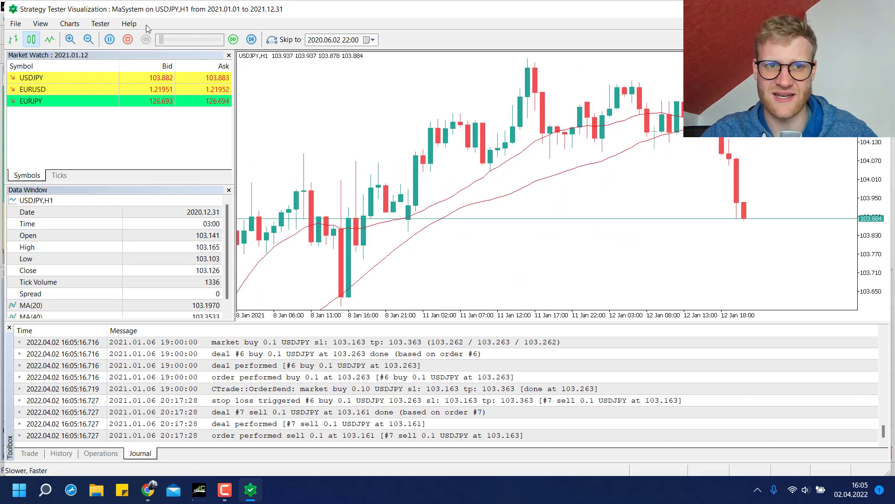
left_click_drag(161, 40, 208, 45)
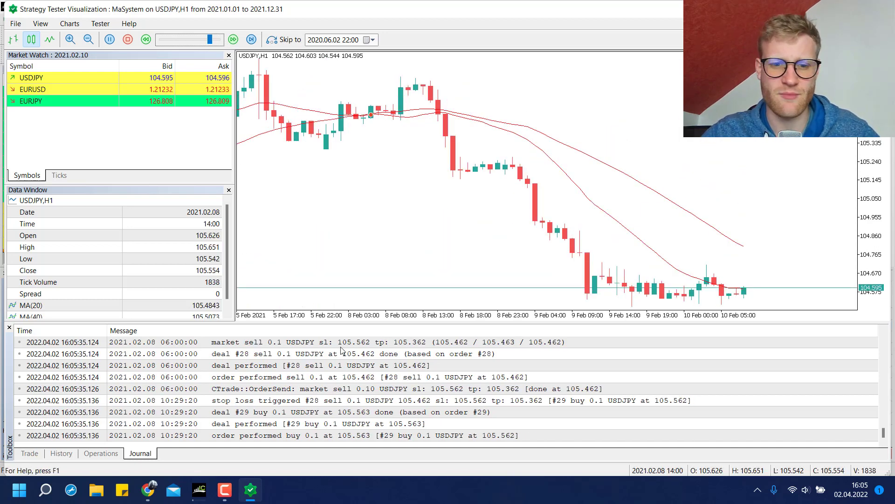
Switch back to the main MetaTrader 5 window to view the test's balance and equity graph, and stop the running test
left_click(199, 490)
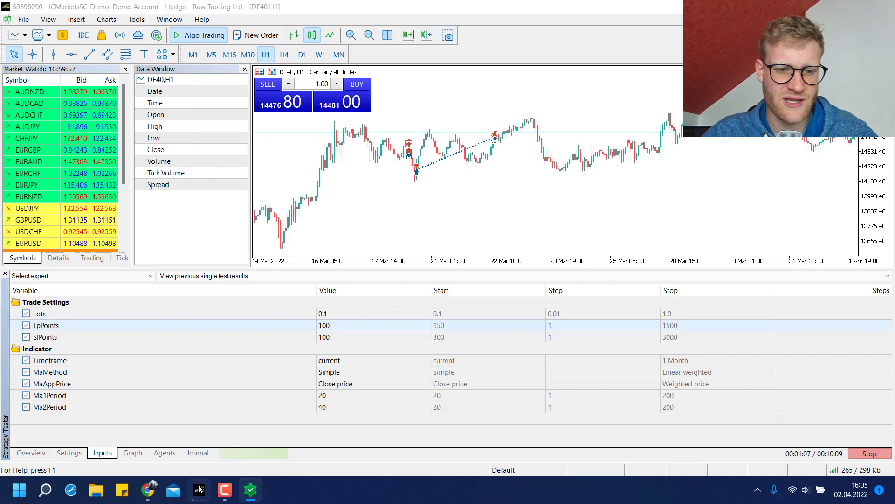
left_click(127, 454)
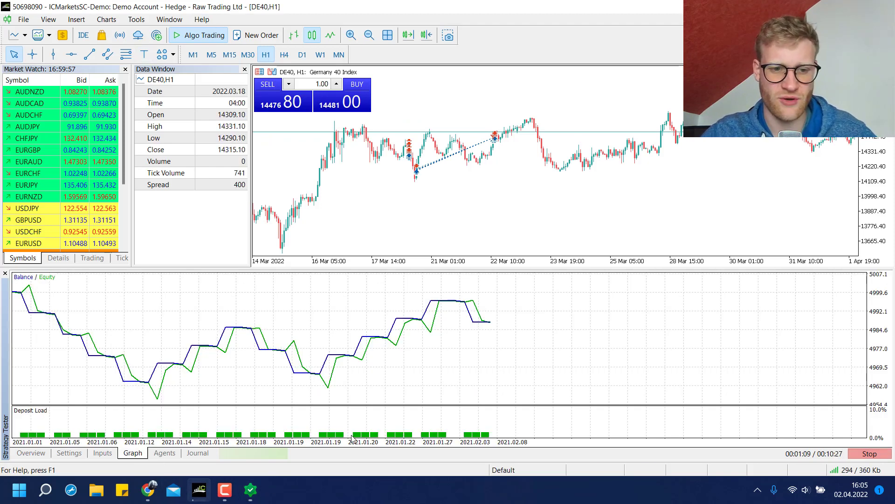
left_click(870, 454)
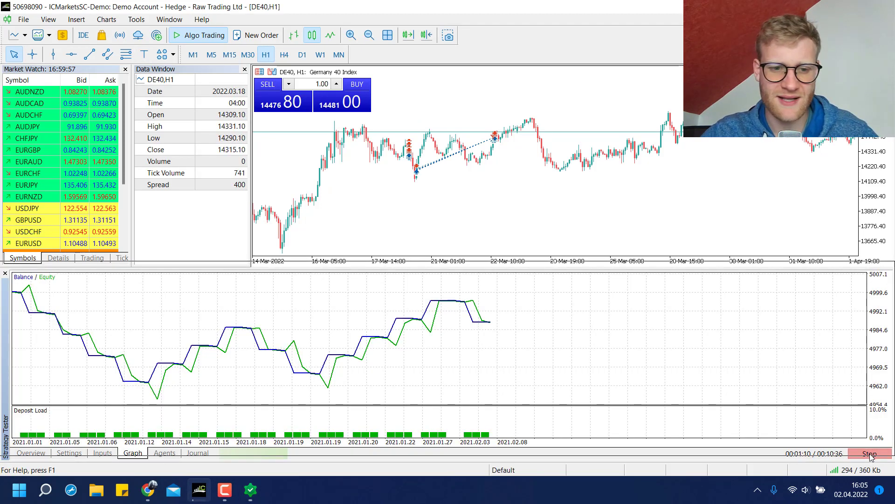
Raise the visual test's playback speed to its maximum in the visualization window and return to the main MetaTrader 5 window
left_click(251, 490)
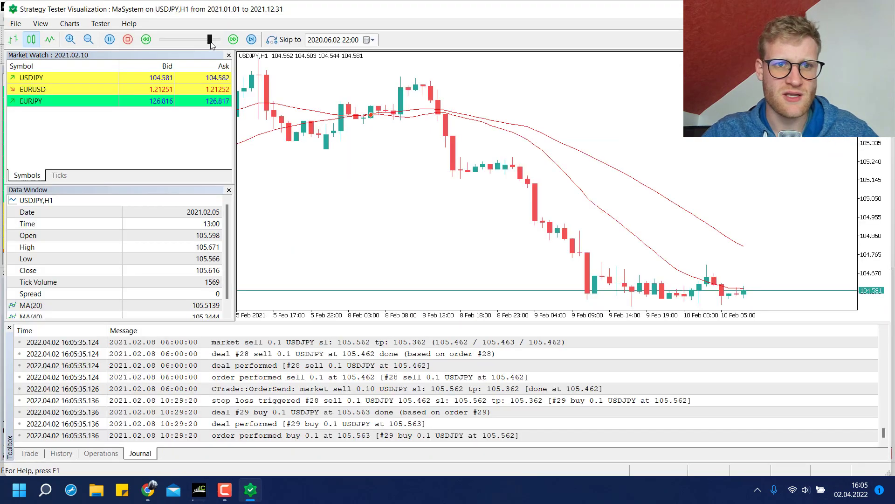
left_click_drag(211, 42, 218, 42)
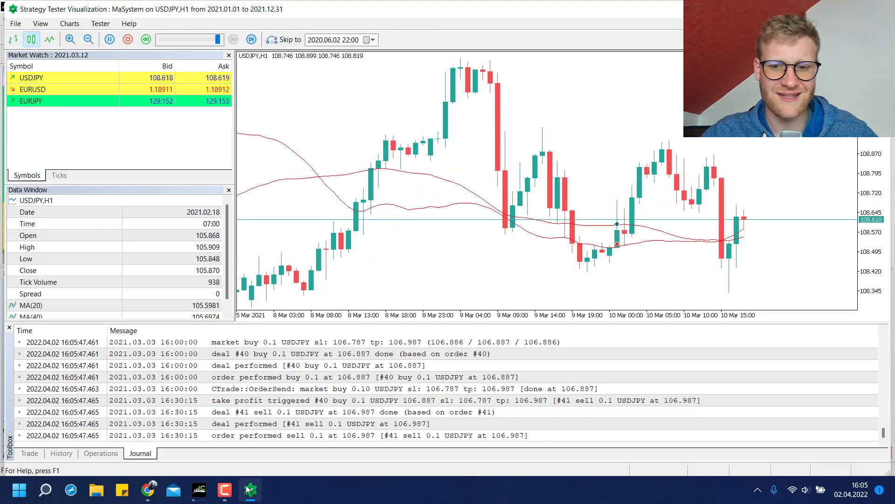
left_click(250, 489)
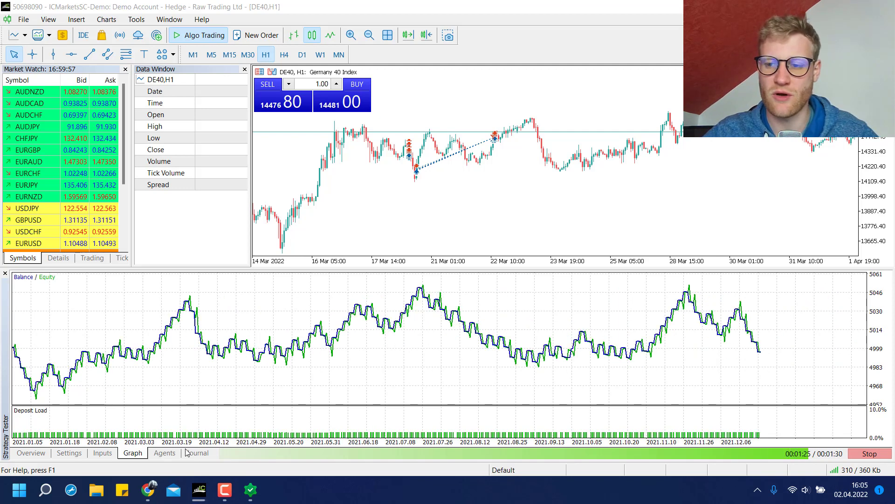
Review the test's agents, journal entries and backtest report
left_click(202, 453)
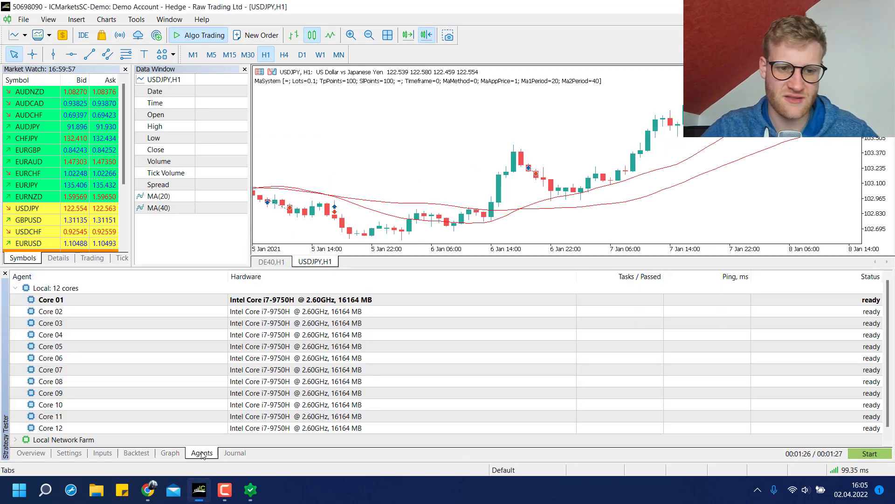
left_click(226, 454)
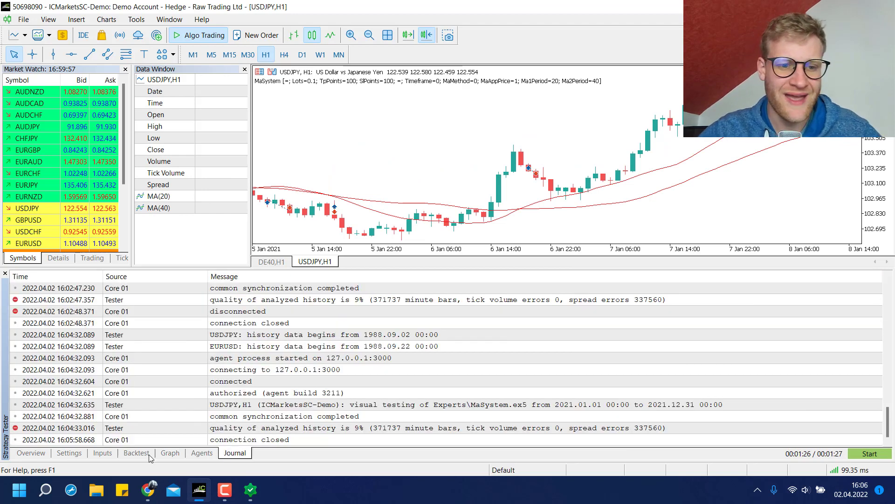
left_click(136, 454)
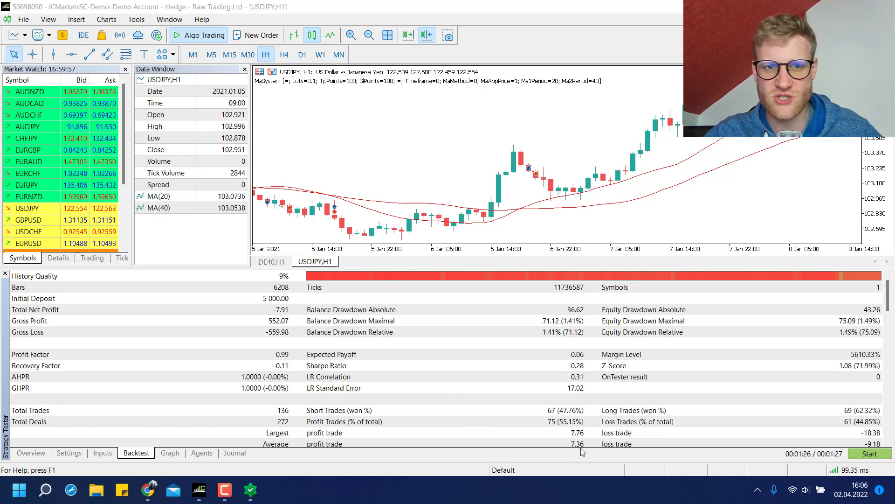
Set the TpPoints input of the expert advisor to 200
left_click(102, 452)
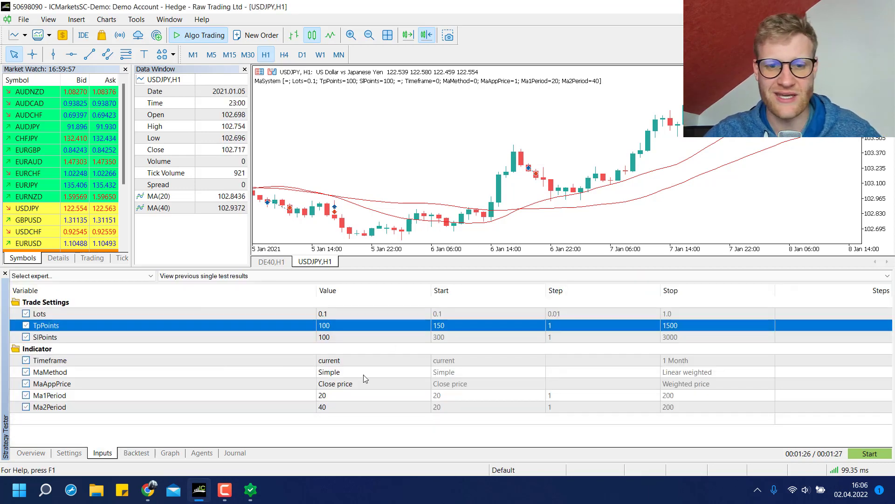
left_click(386, 310)
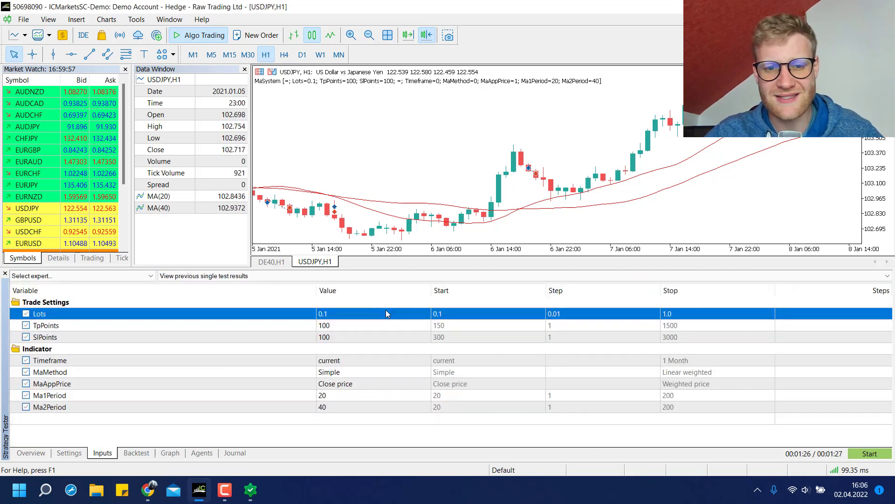
left_click(345, 329)
double_click(353, 337)
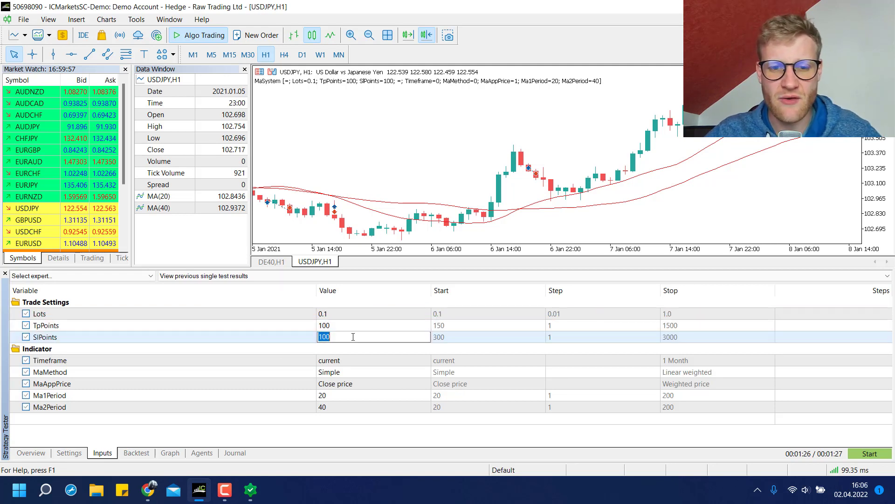
double_click(339, 325)
type("200")
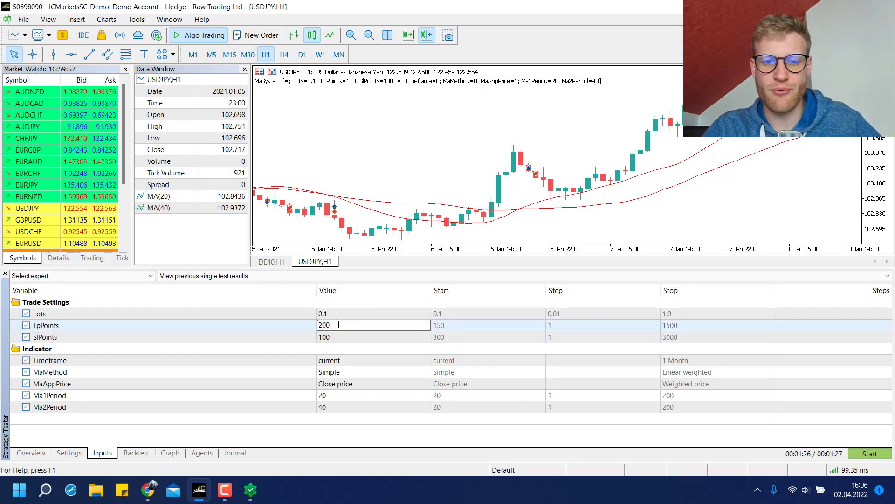
left_click(358, 349)
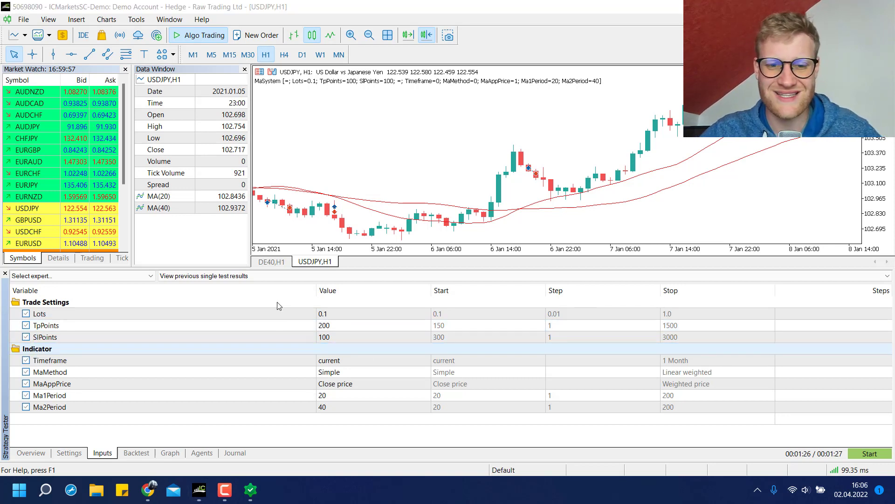
left_click(337, 336)
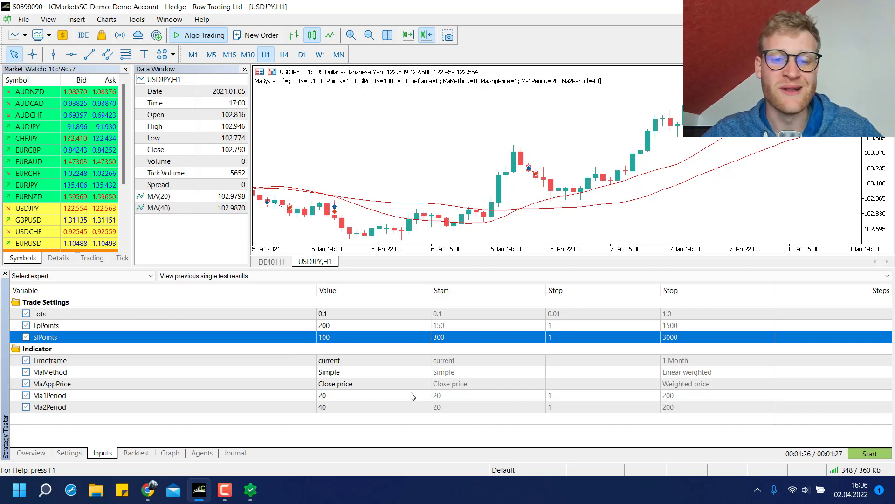
left_click(354, 324)
left_click(354, 323)
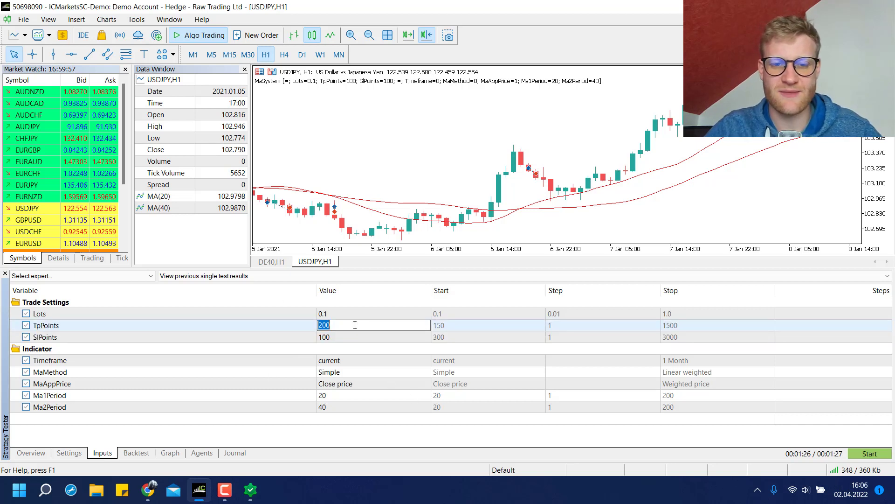
left_click(354, 324)
left_click(405, 372)
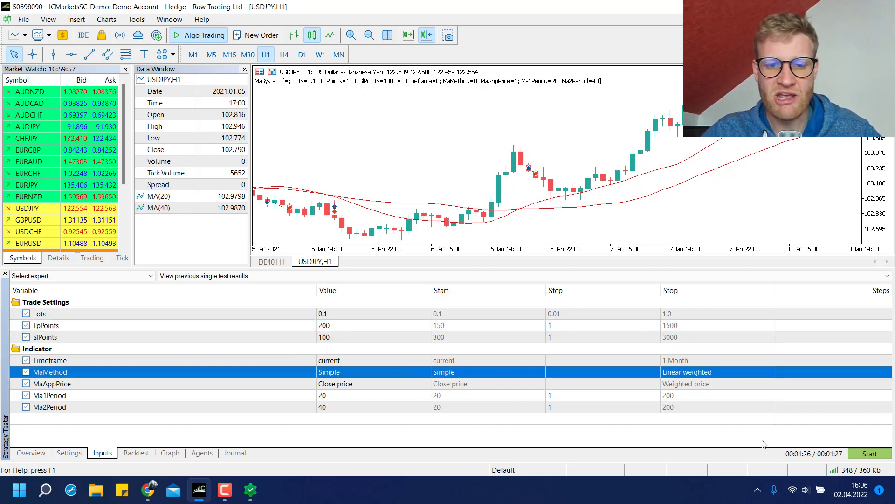
Start the visual backtest again and check its progress in the visualization window before returning to the main MetaTrader 5 window
left_click(854, 453)
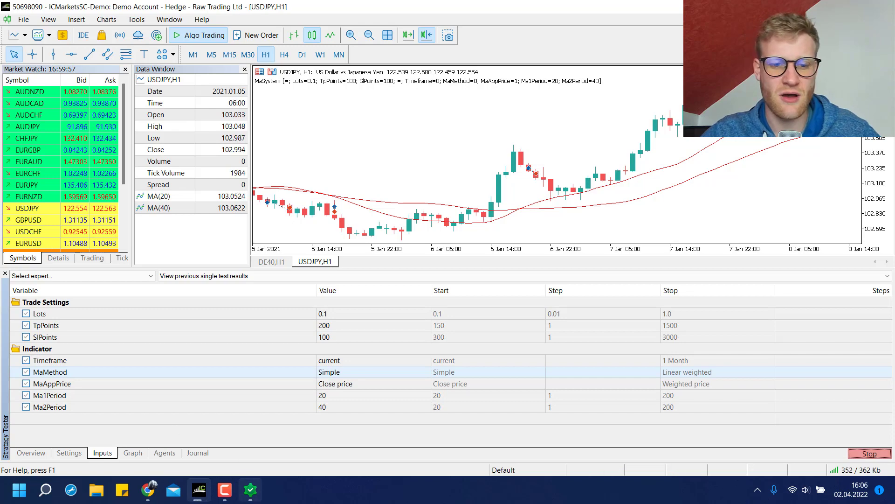
left_click(258, 499)
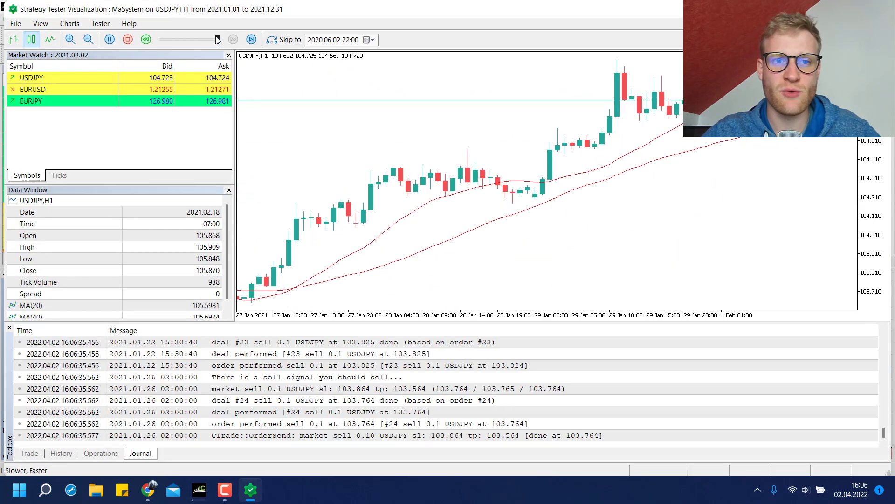
left_click(202, 492)
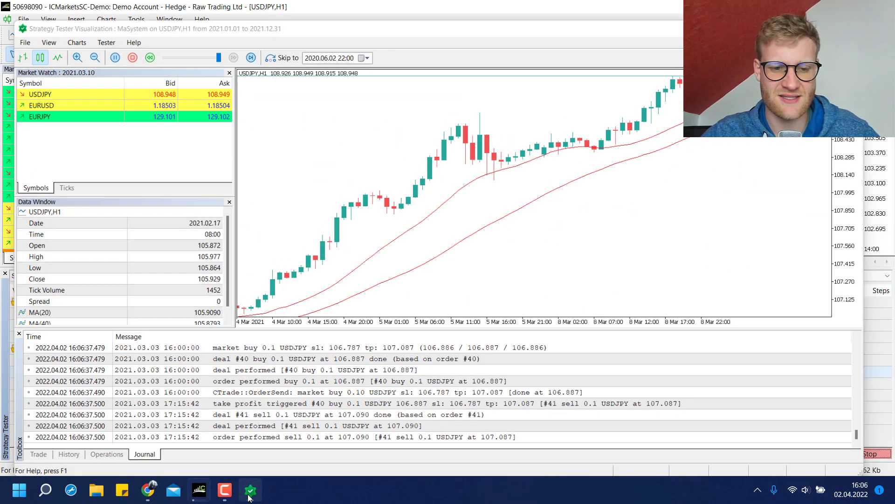
left_click(202, 492)
left_click(202, 491)
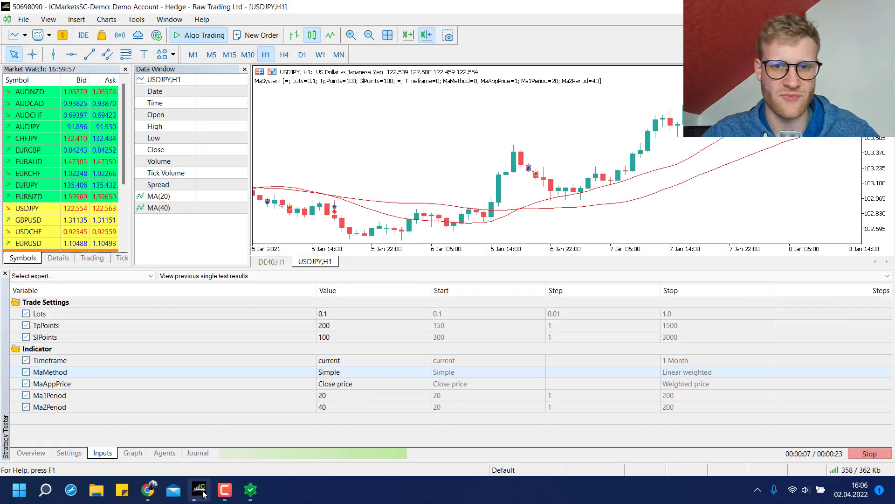
Examine the new run's balance and equity graph and its backtest report
left_click(143, 456)
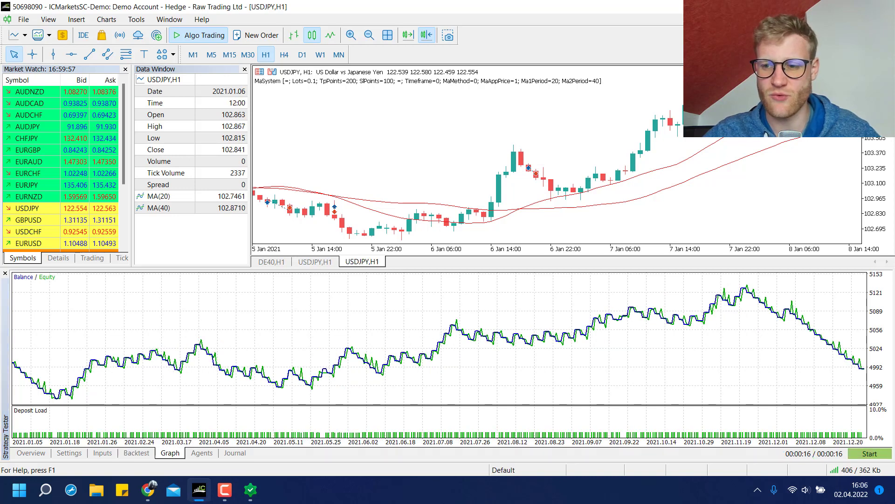
left_click(198, 455)
left_click(152, 456)
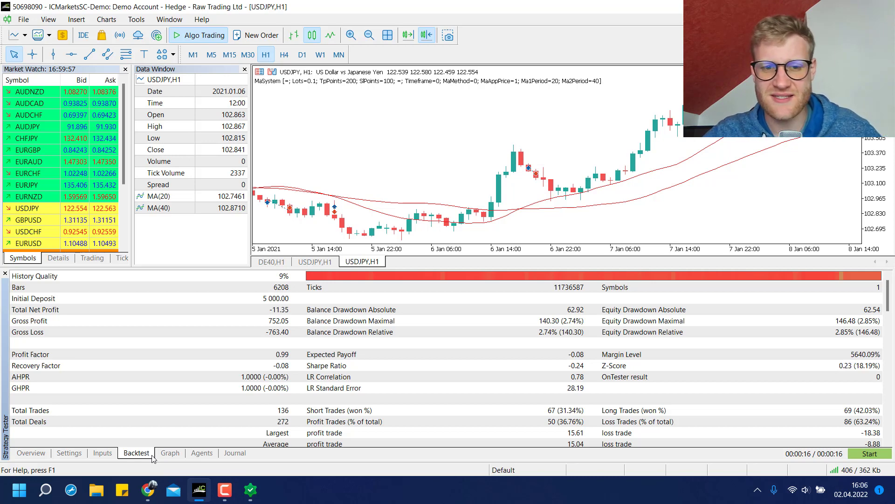
Review the tester settings and the expert advisor's inputs, including TpPoints and Lots
left_click(103, 454)
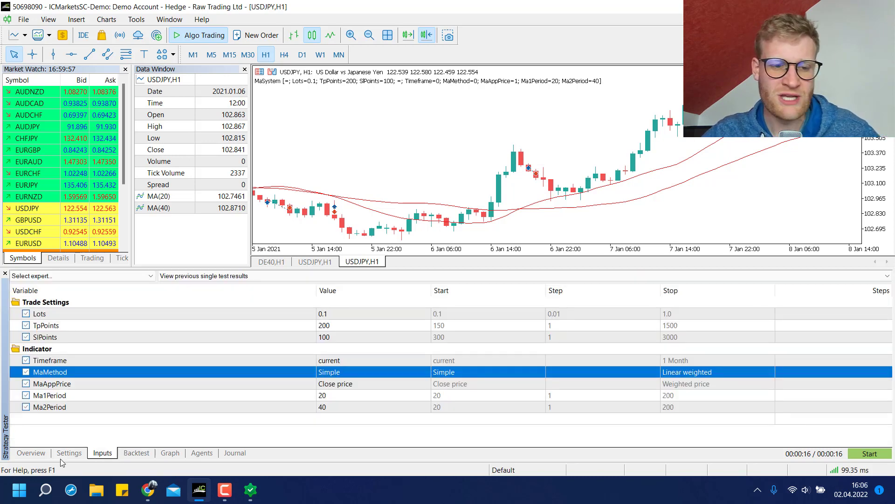
left_click(69, 455)
left_click(97, 454)
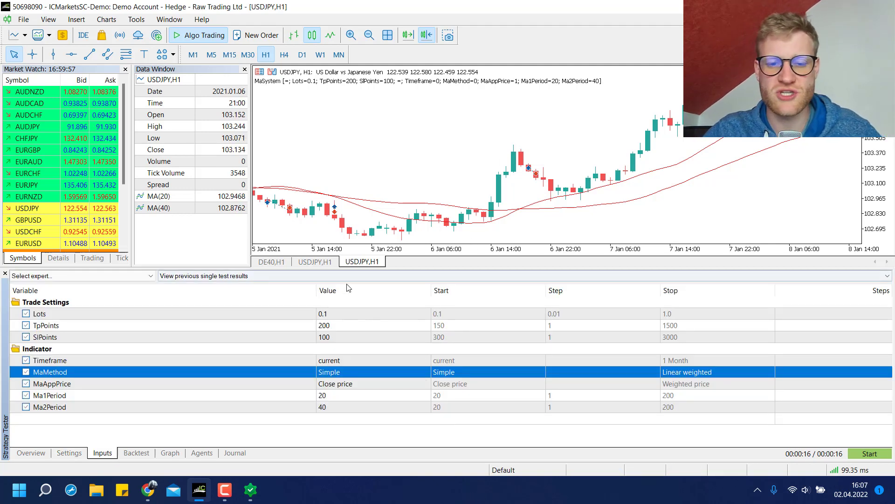
left_click(364, 325)
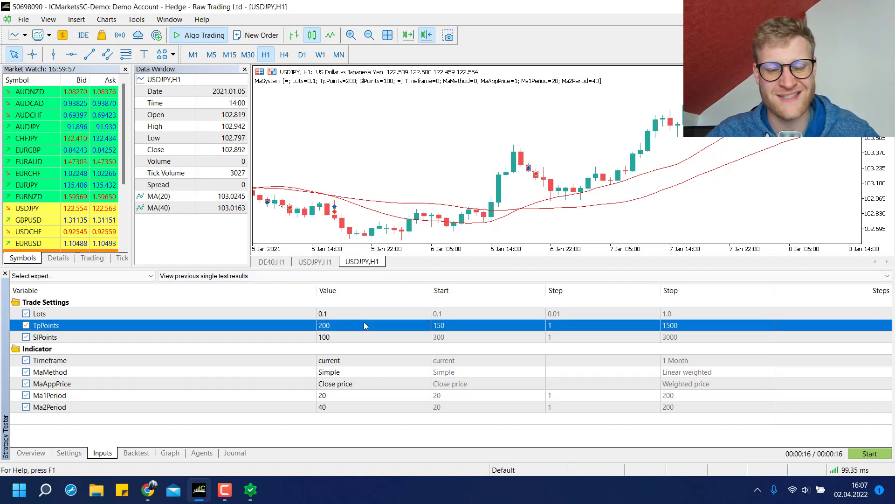
left_click(346, 315)
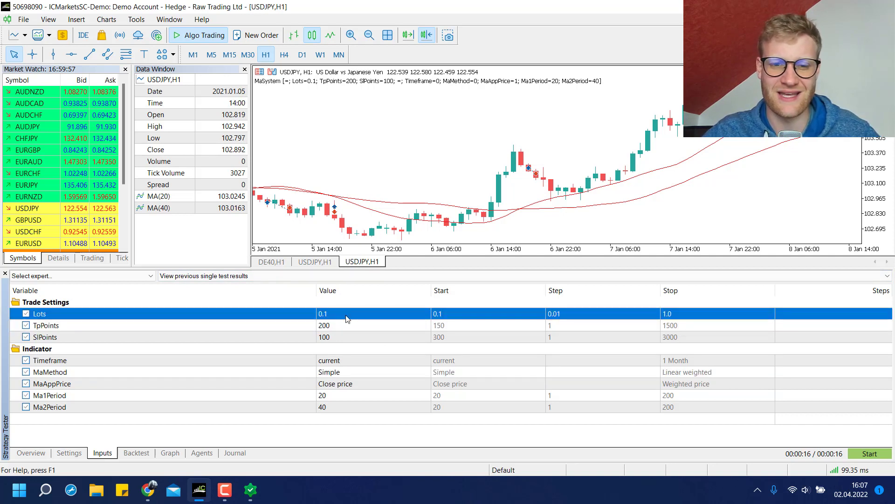
Choose the Complete optimization test type from the Strategy Tester overview and slightly enlarge the tester area
left_click(42, 454)
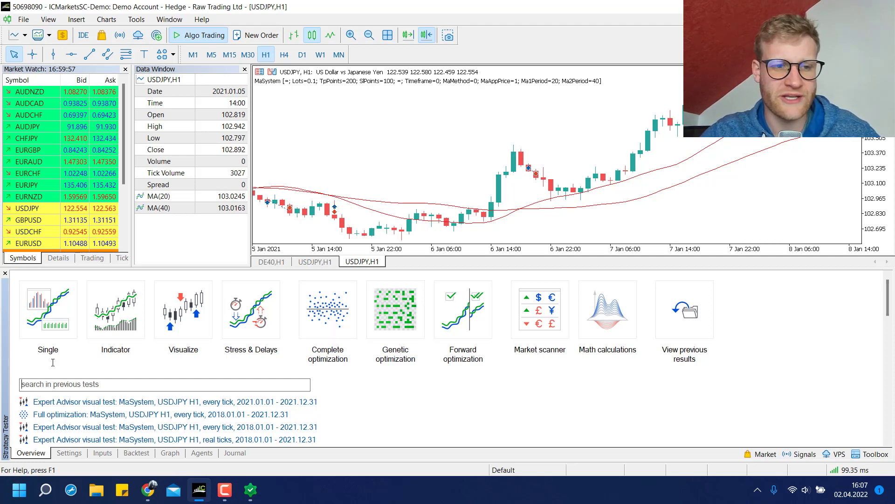
left_click(31, 453)
left_click(31, 453)
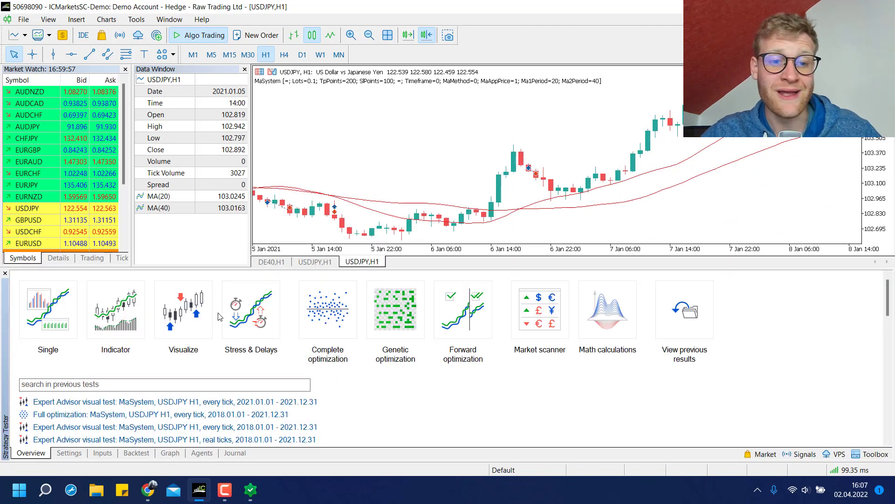
left_click(338, 314)
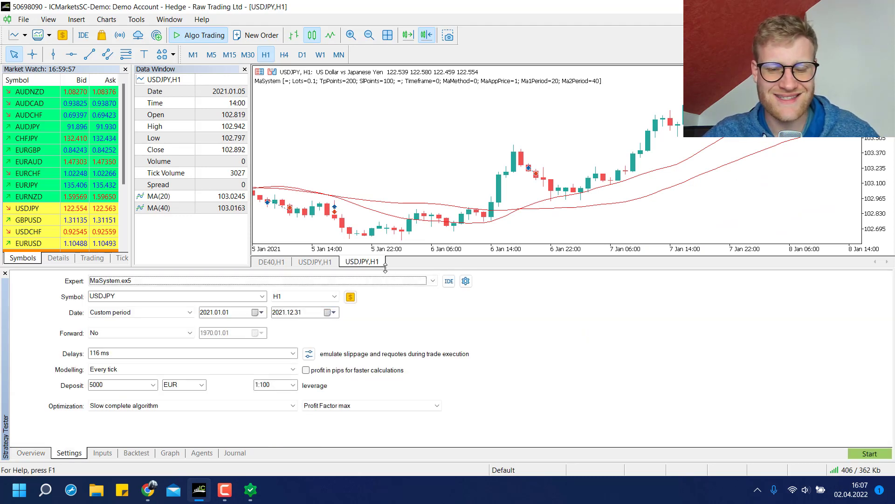
left_click_drag(385, 265, 385, 256)
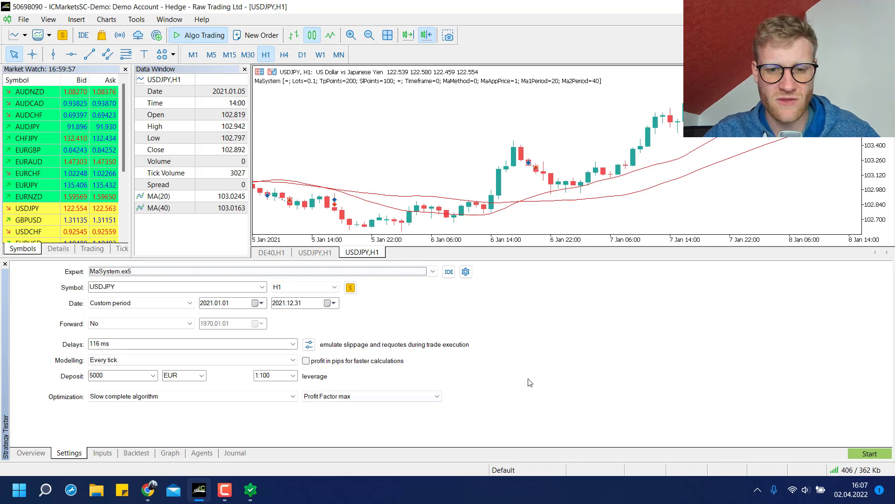
Set the optimization to Disabled and enable visual mode with the display of charts, indicators and trades
left_click(182, 400)
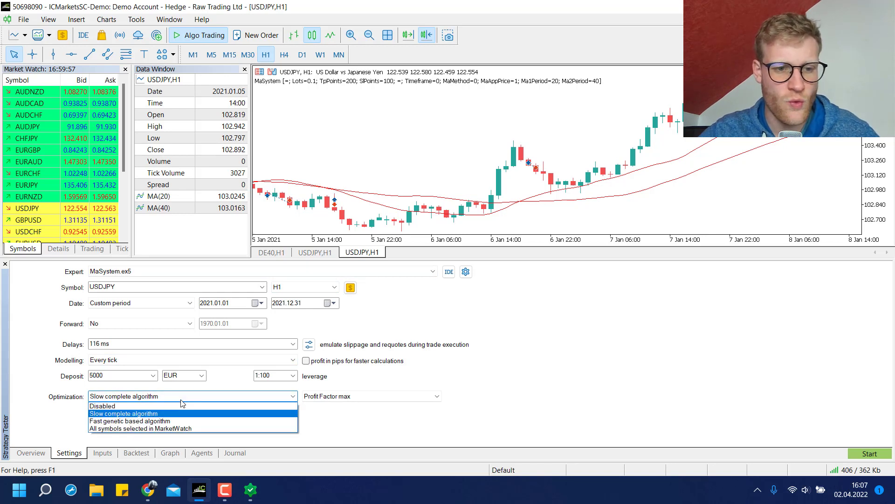
left_click(115, 408)
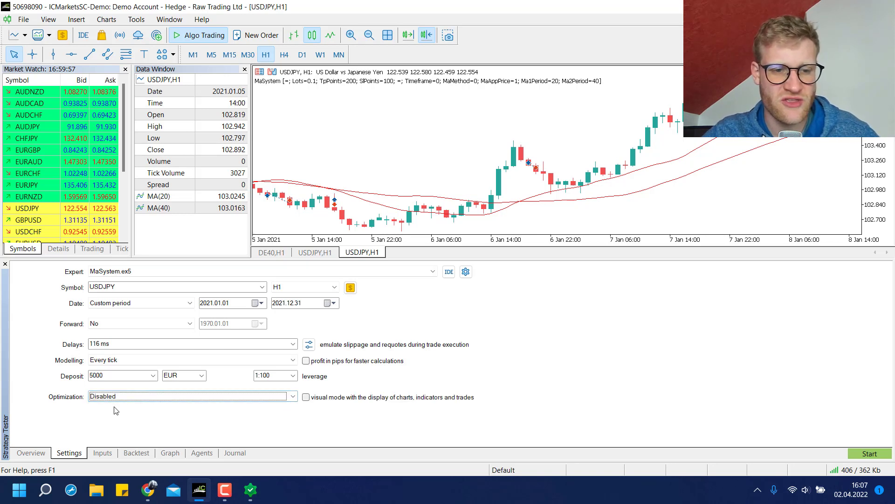
left_click(306, 398)
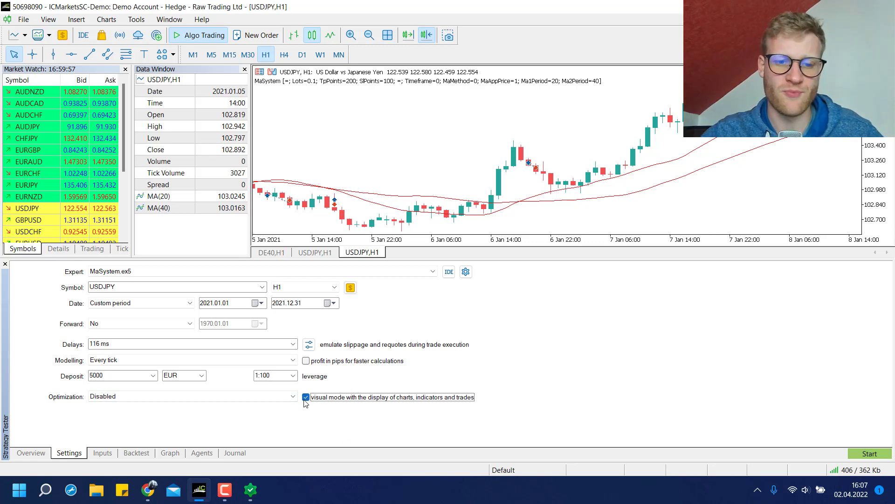
Set the optimization to Slow complete algorithm with Profit Factor max as the criterion
left_click(265, 396)
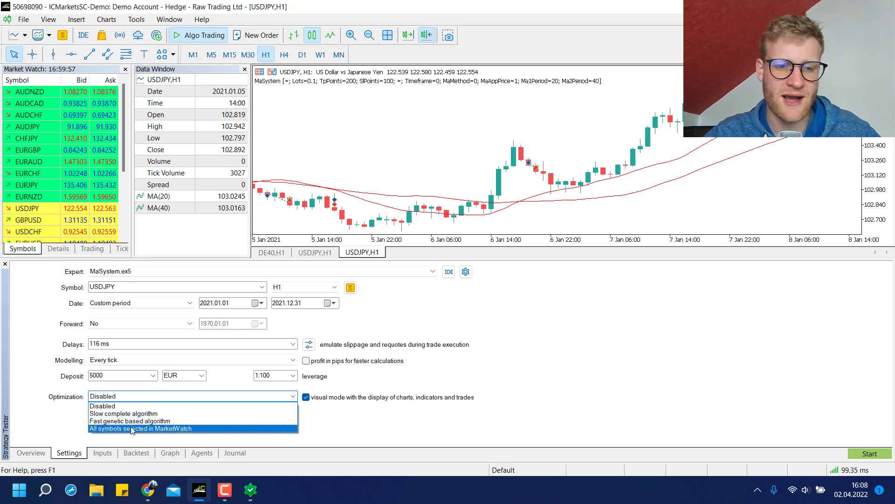
left_click(110, 414)
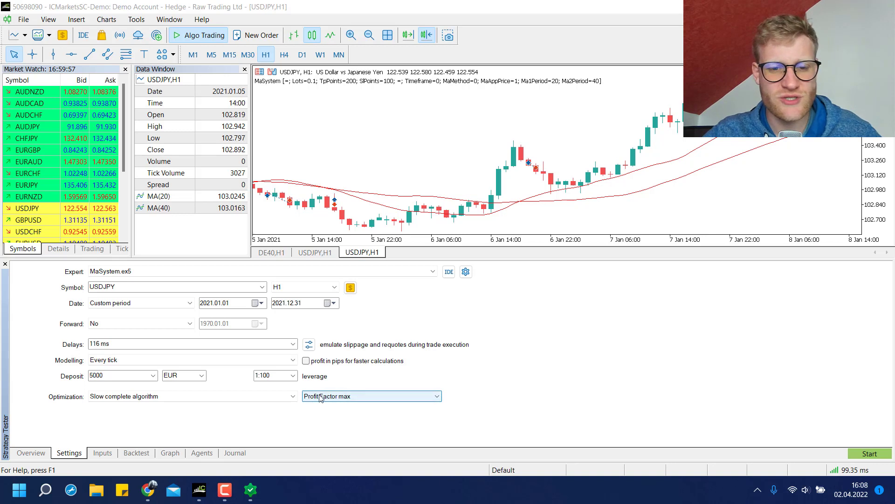
left_click(361, 396)
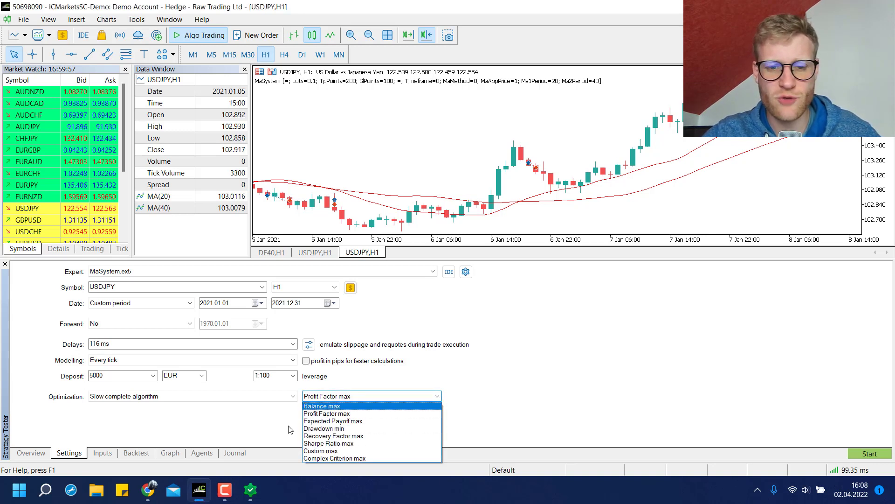
left_click(349, 414)
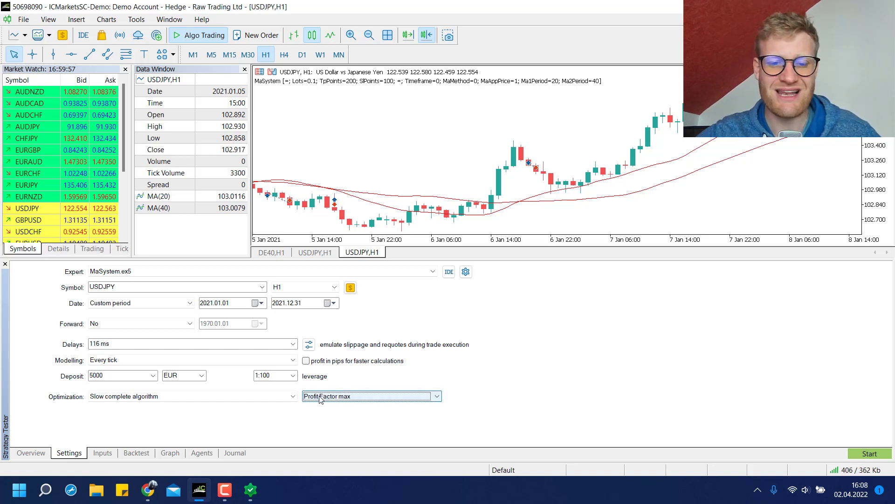
Review the available optimization criteria, keeping Profit Factor max, and check the expert, symbol, date period and modelling settings
left_click(320, 397)
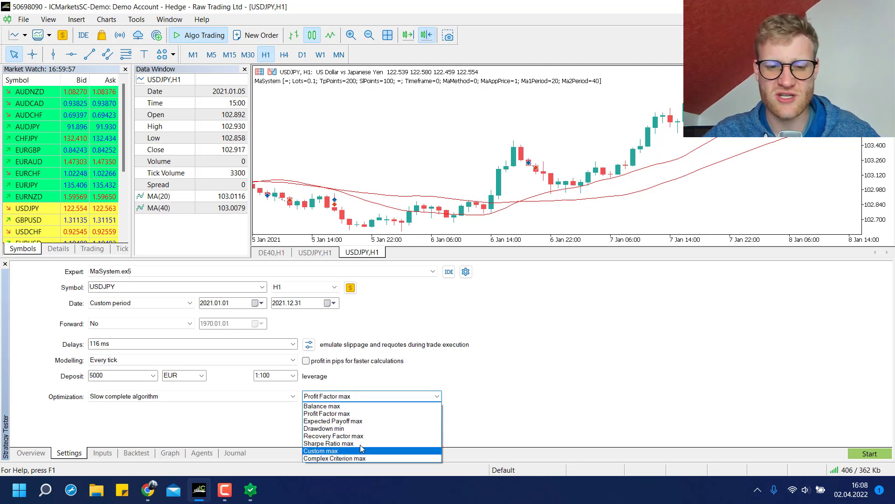
left_click(343, 414)
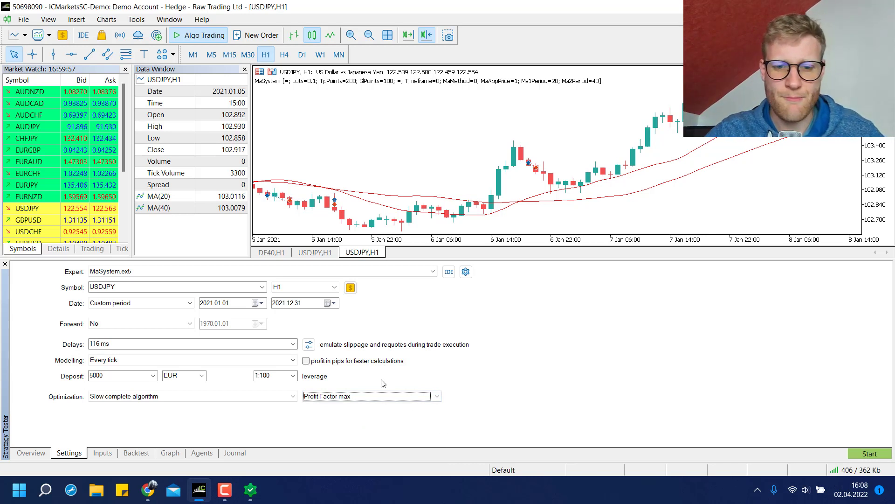
left_click(385, 399)
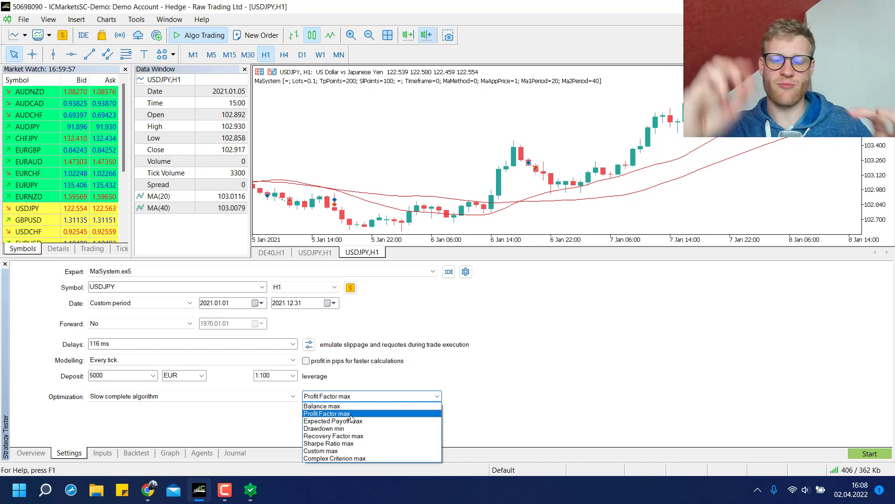
left_click(494, 415)
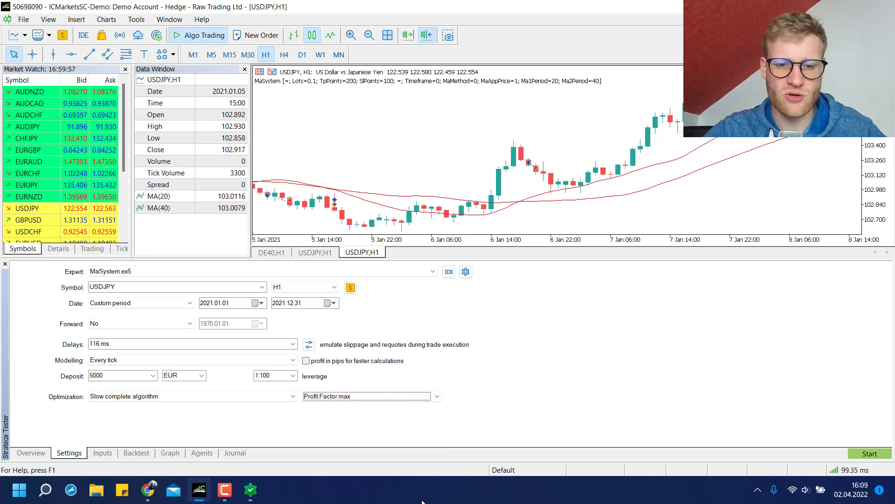
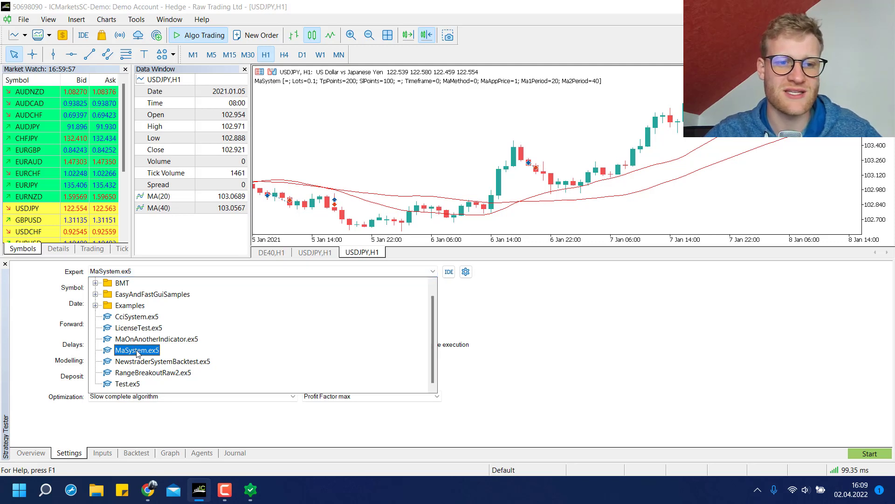
left_click(137, 350)
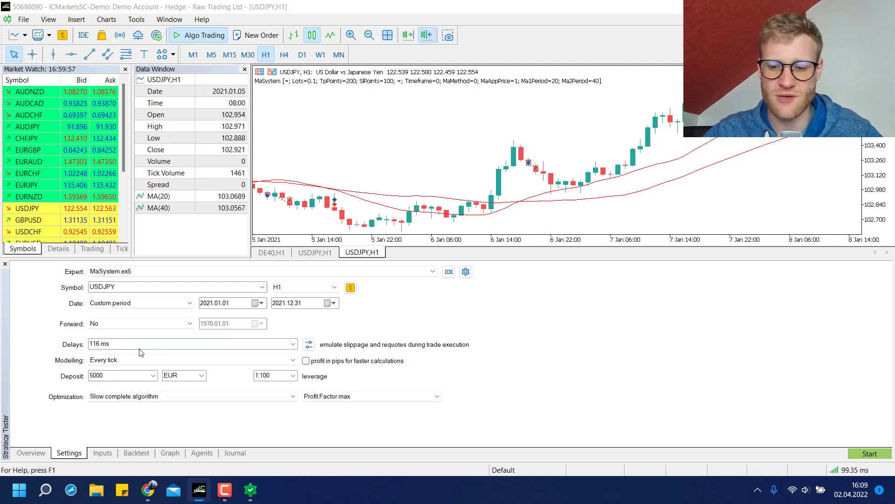
left_click(125, 290)
left_click(125, 289)
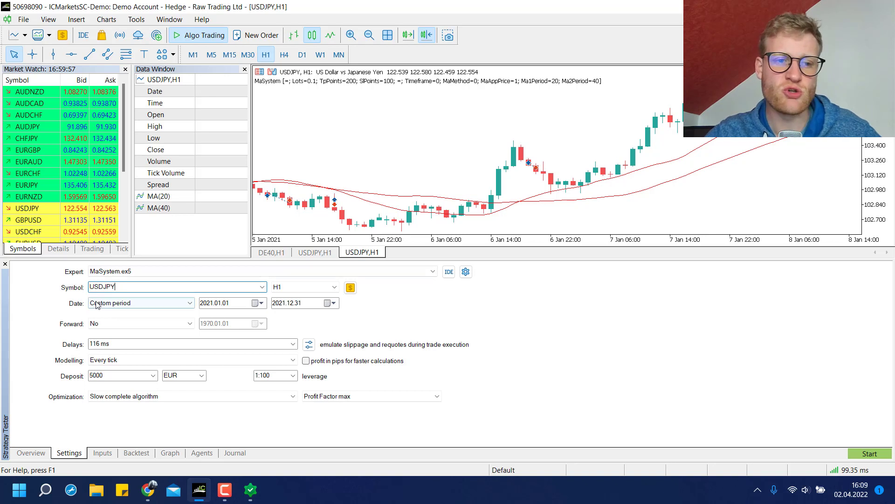
left_click(125, 307)
left_click(125, 303)
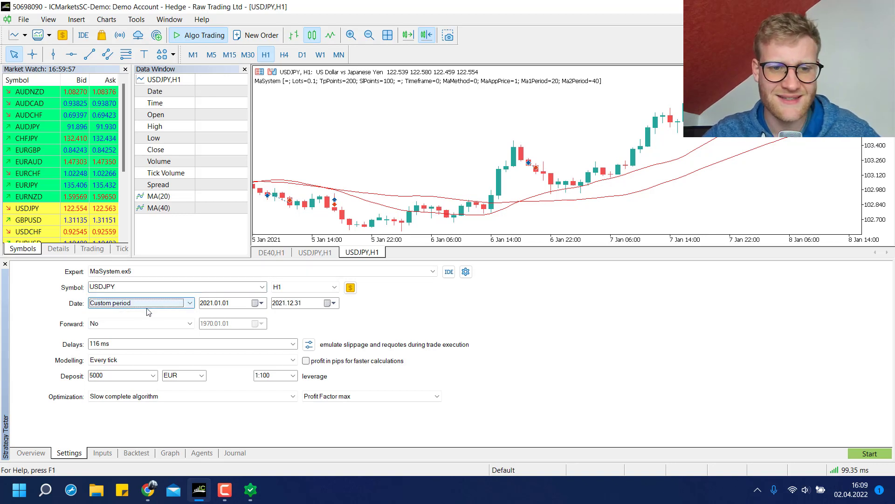
left_click(125, 362)
left_click(126, 362)
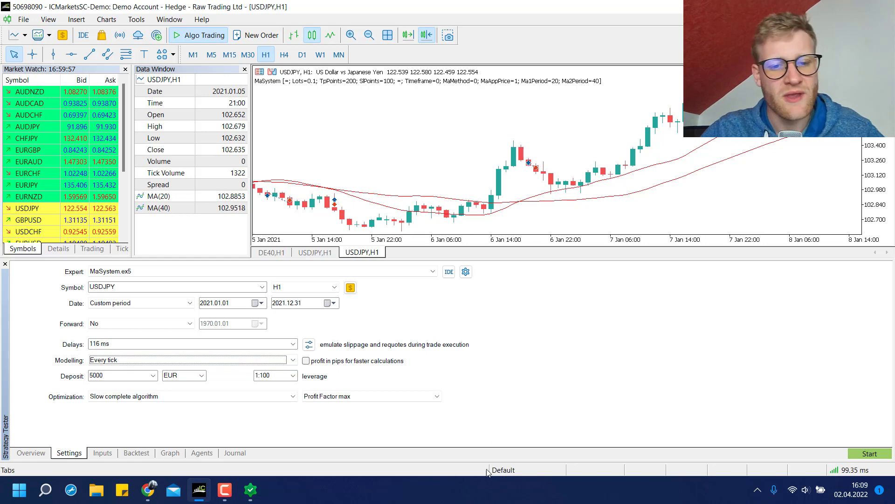
Include the TpPoints and SlPoints inputs of the expert advisor in the optimization
left_click(103, 453)
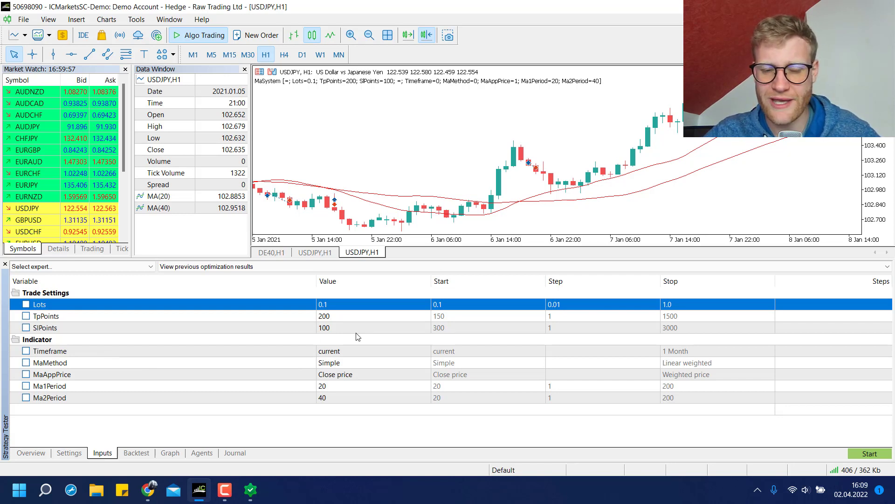
left_click(26, 316)
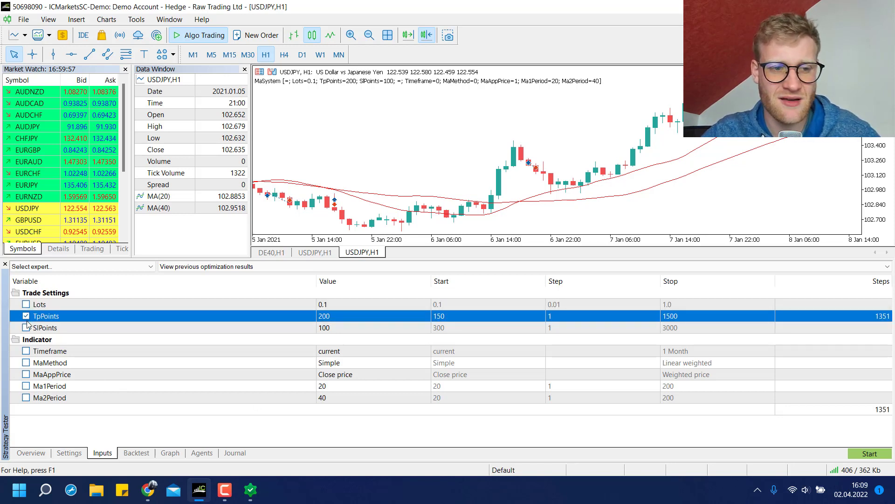
left_click(26, 328)
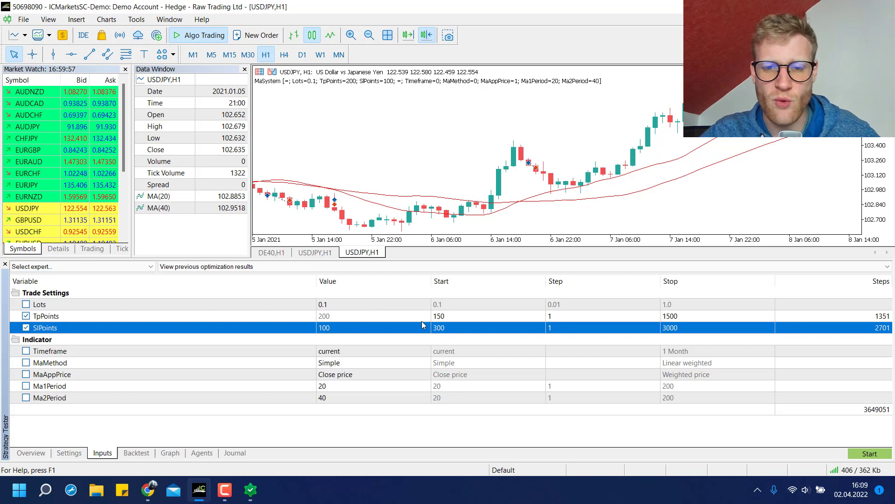
Exclude SlPoints from the optimization to inspect its fixed value, and include it again
left_click(27, 327)
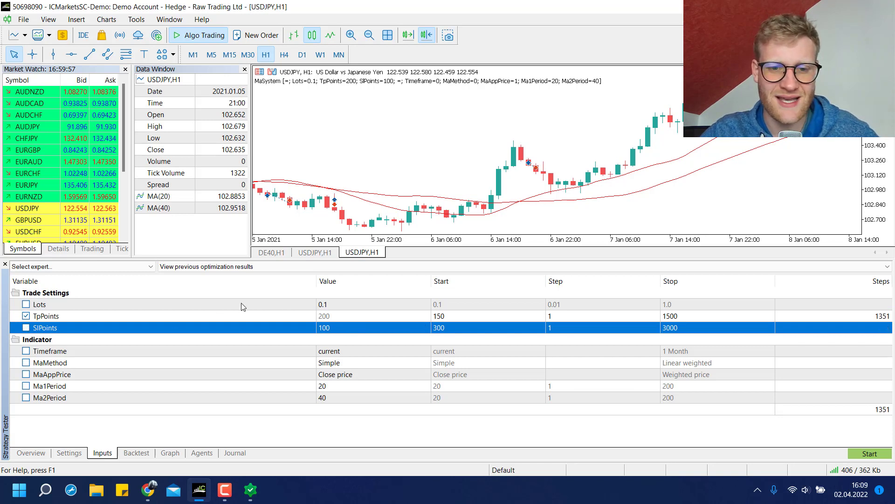
left_click(299, 315)
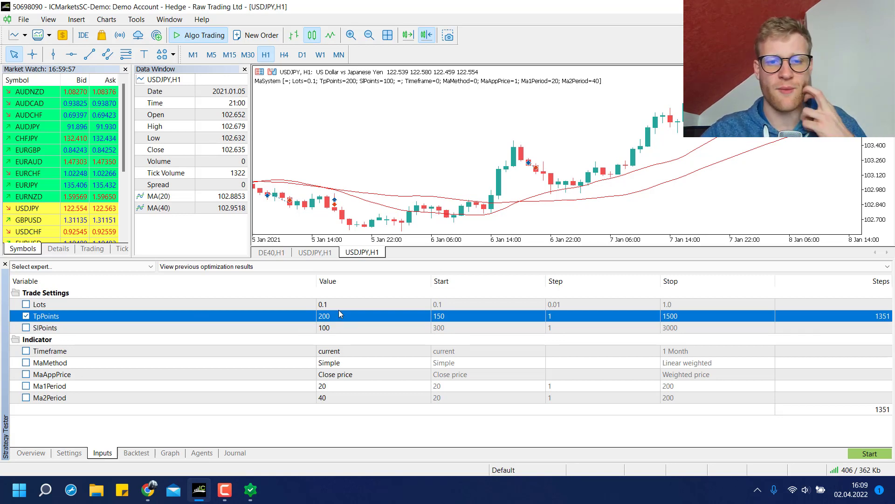
double_click(341, 328)
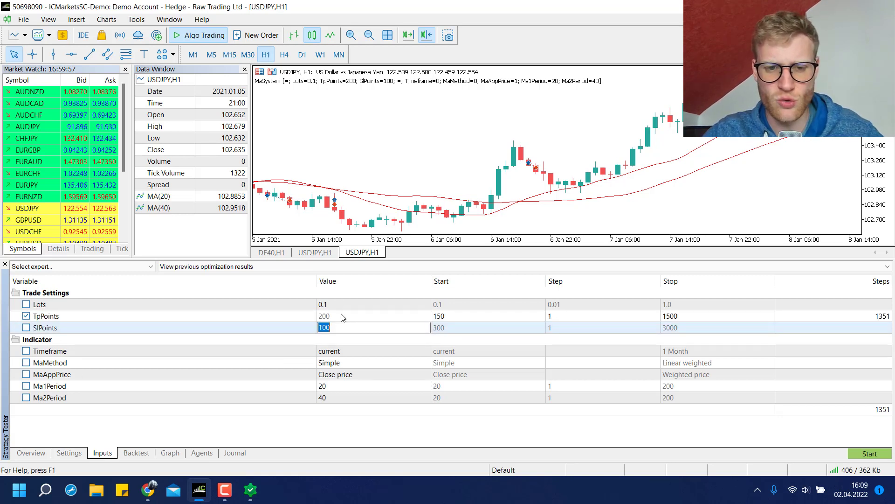
left_click(345, 320)
double_click(341, 328)
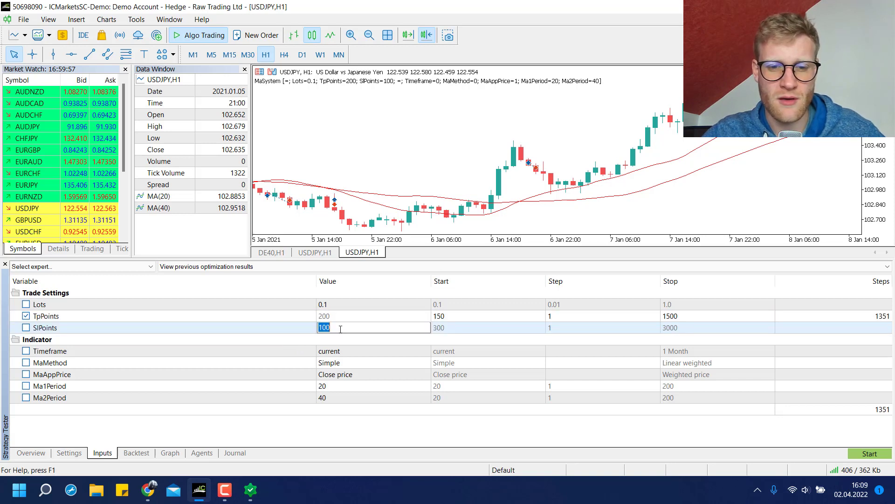
left_click(341, 328)
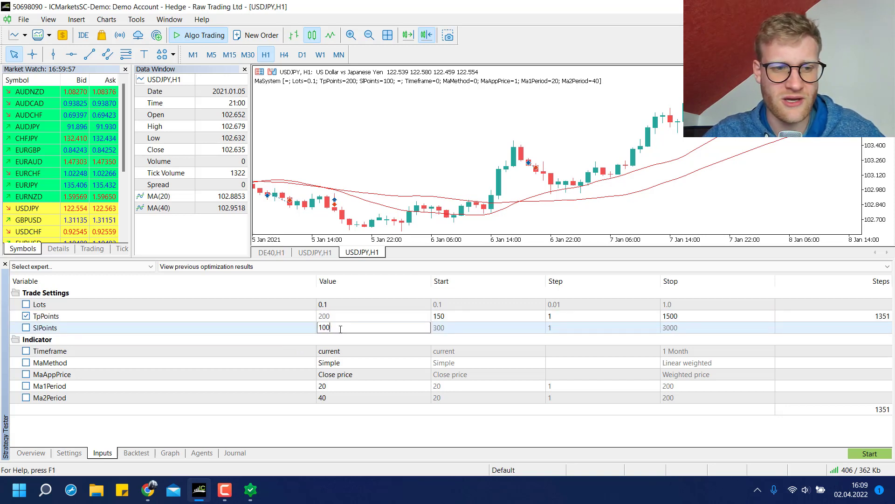
double_click(340, 329)
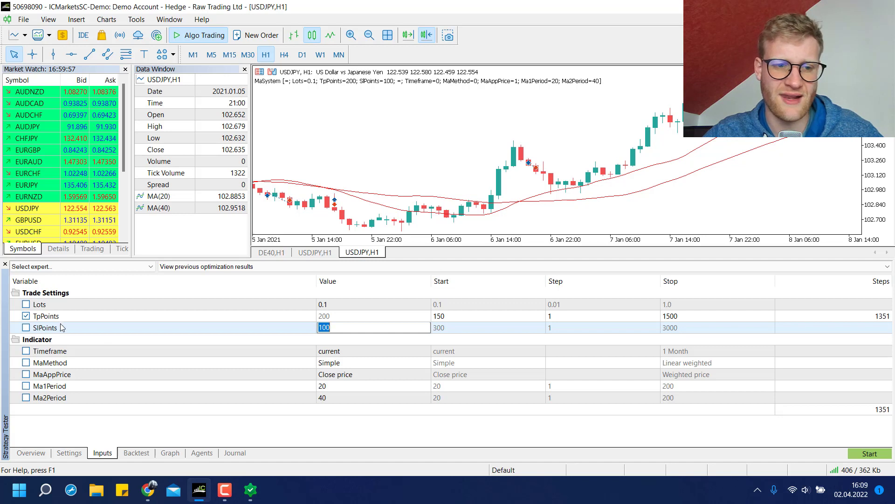
left_click(26, 328)
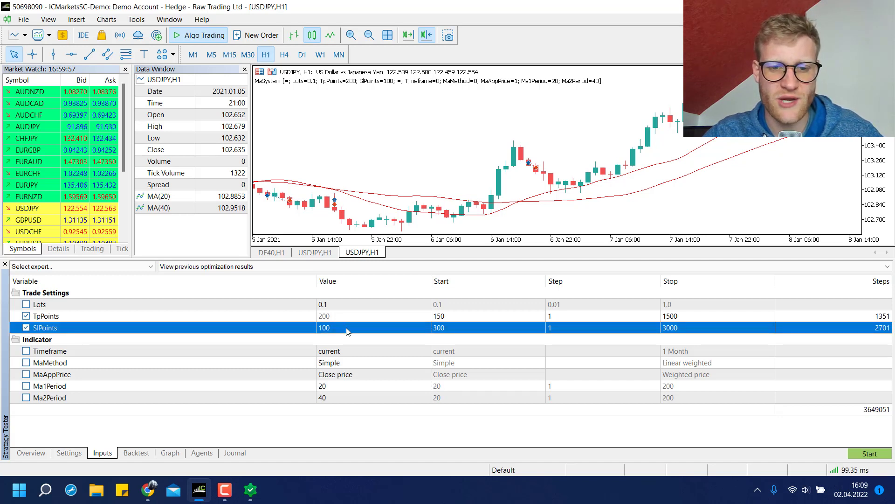
Set the TpPoints optimization range to start at 100, step 50 and stop at 500
left_click(471, 318)
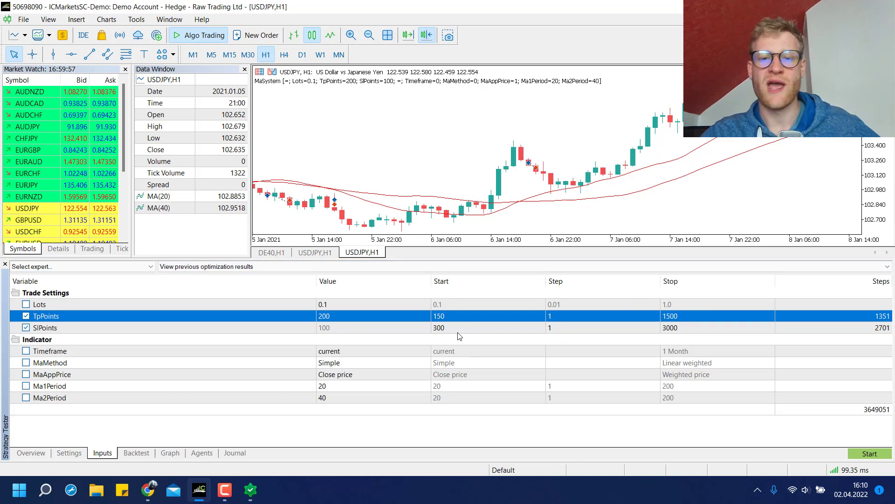
left_click(446, 317)
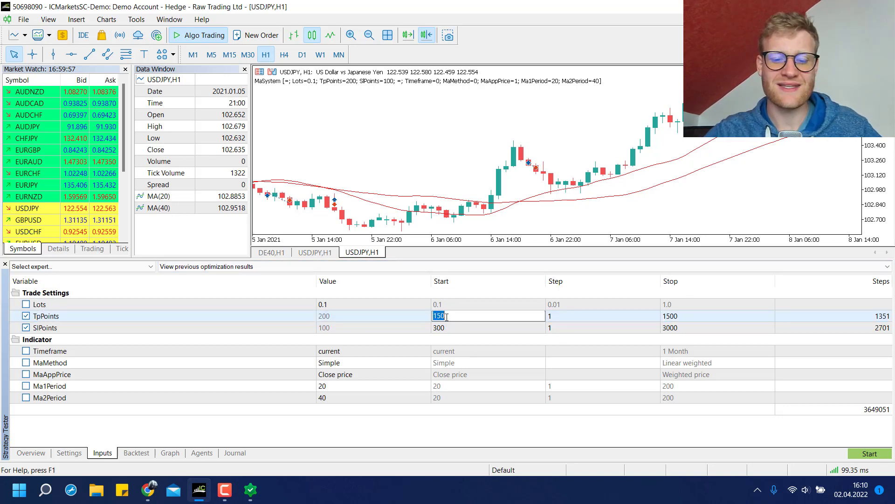
type("100")
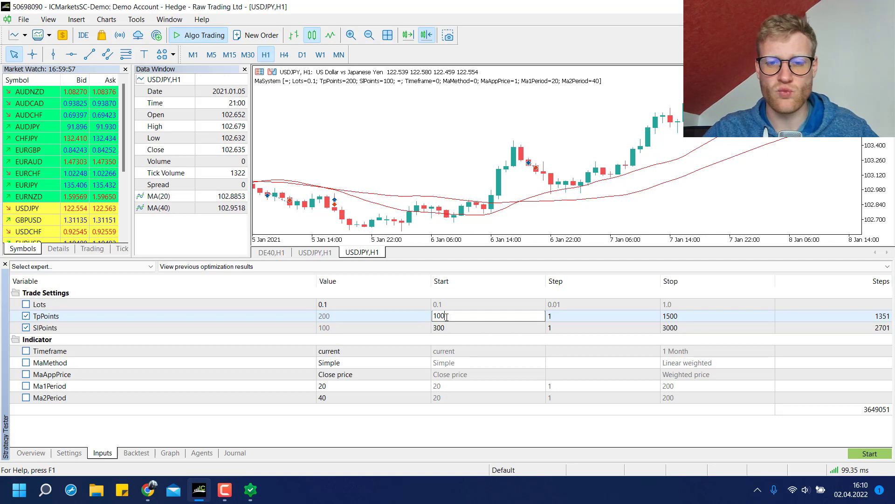
left_click(569, 317)
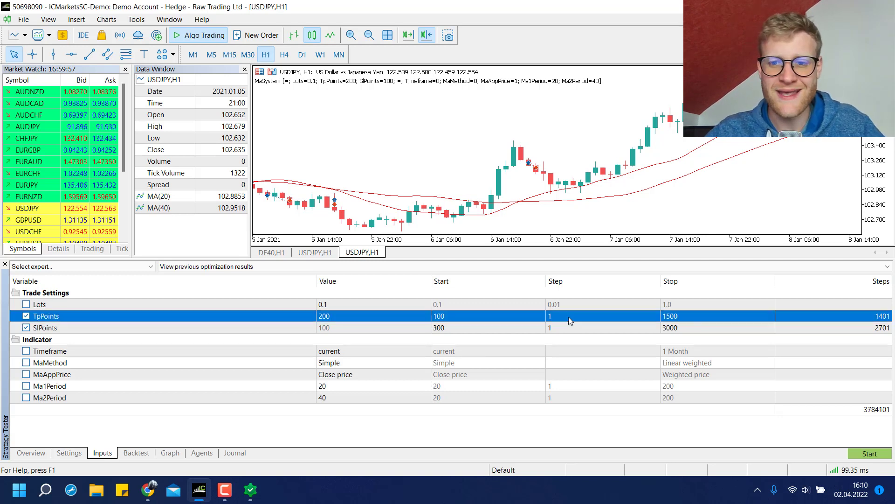
left_click(585, 316)
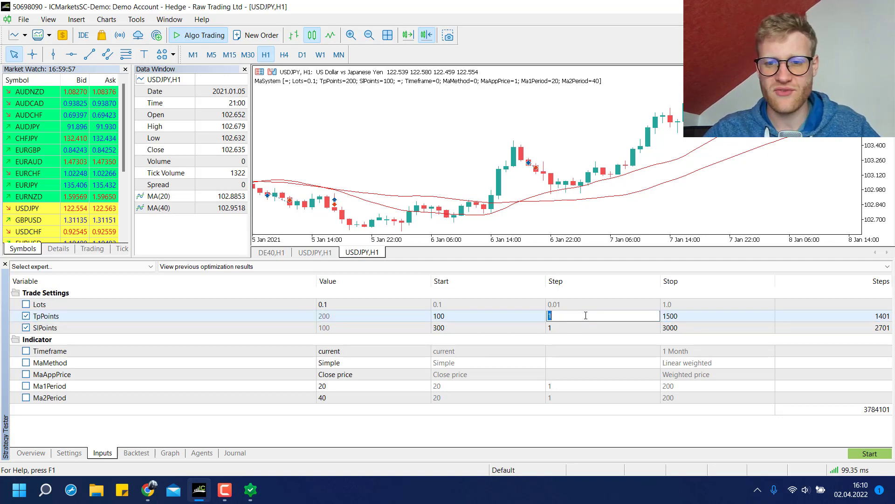
type("50")
left_click(684, 316)
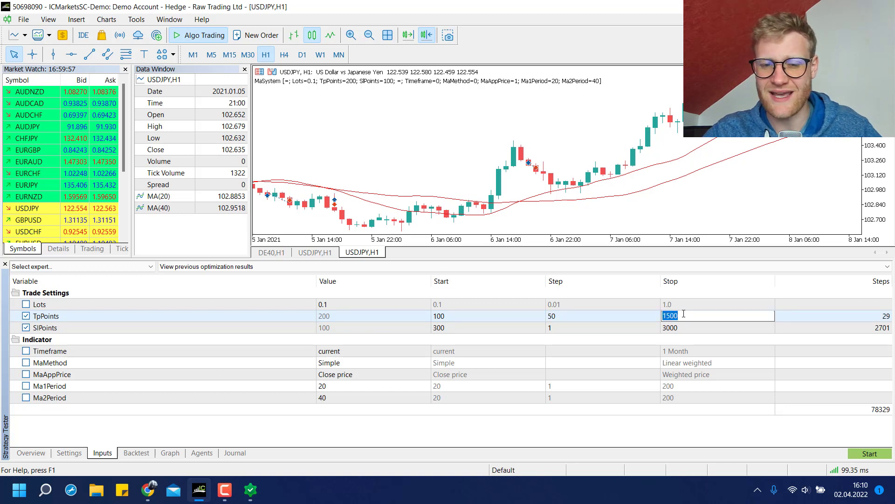
type("15000")
key("BackSpace")
key("BackSpace")
key("BackSpace")
key("BackSpace")
key("BackSpace")
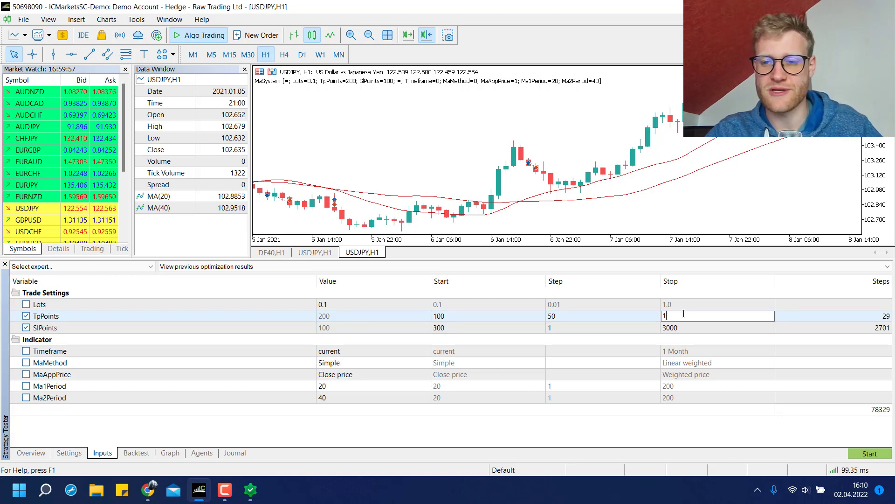
type("500")
Set the SlPoints optimization range to start at 100, step 50 and stop at 500
left_click(444, 327)
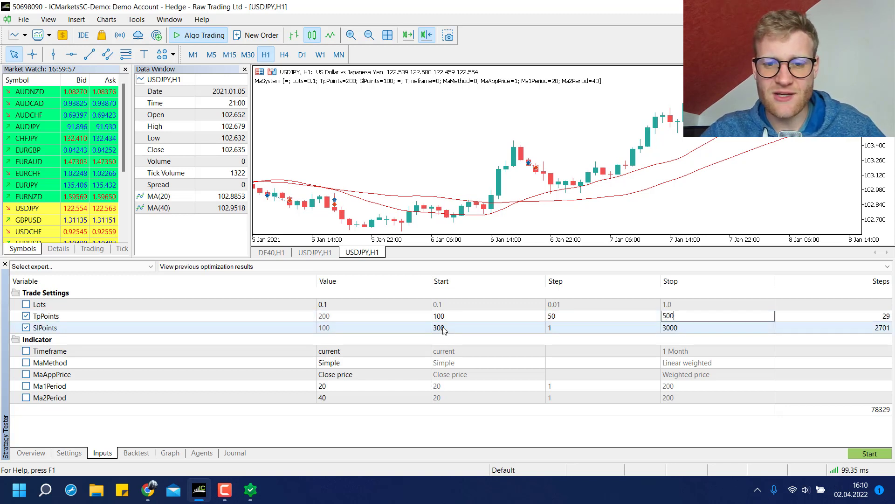
type("100")
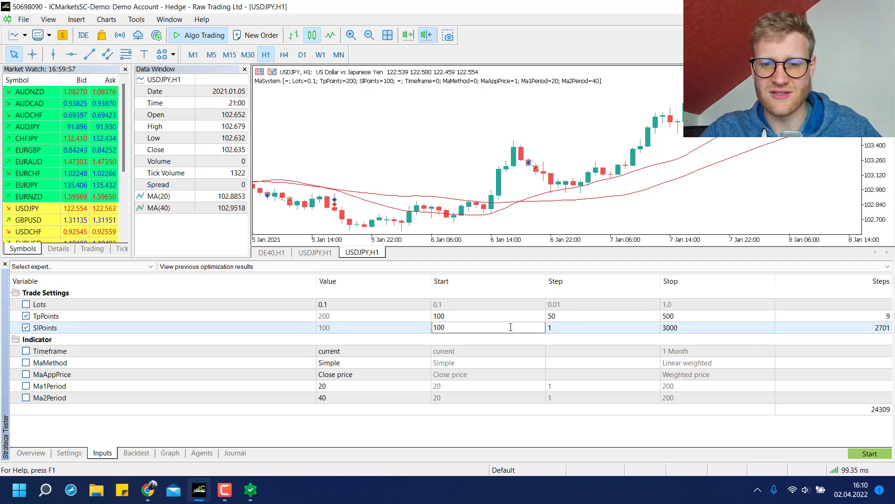
left_click(573, 325)
type("50")
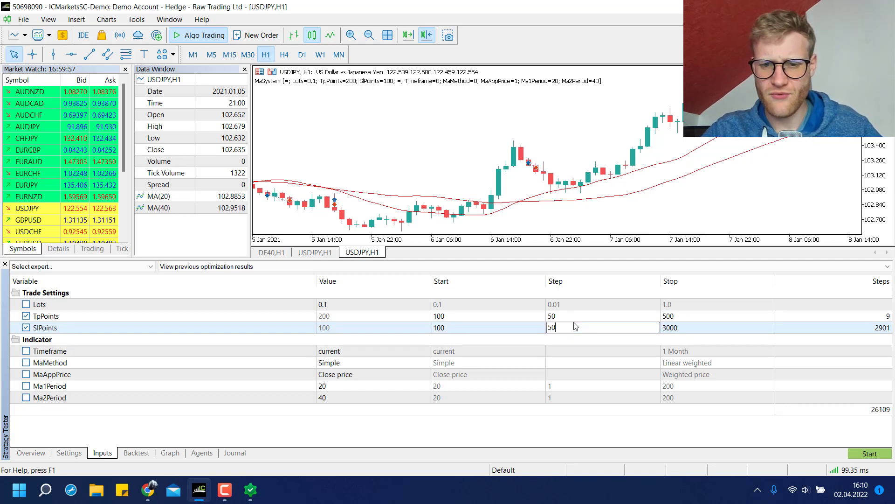
left_click(691, 326)
type("500")
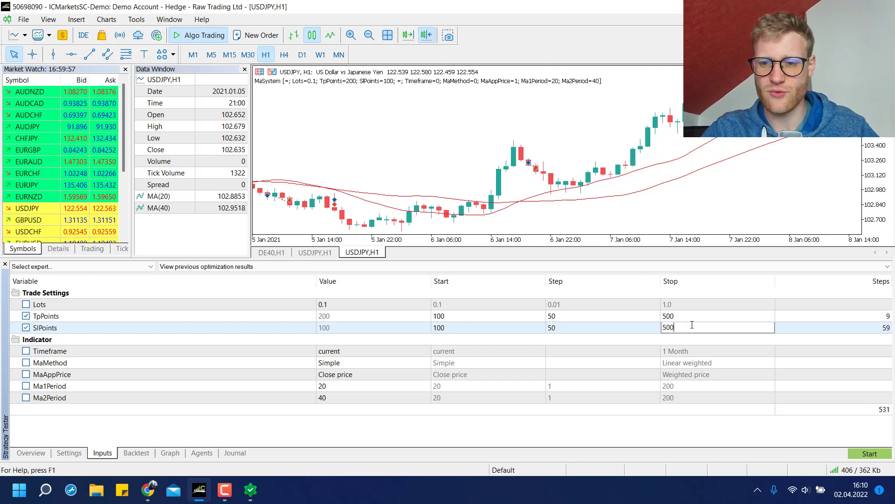
left_click(493, 359)
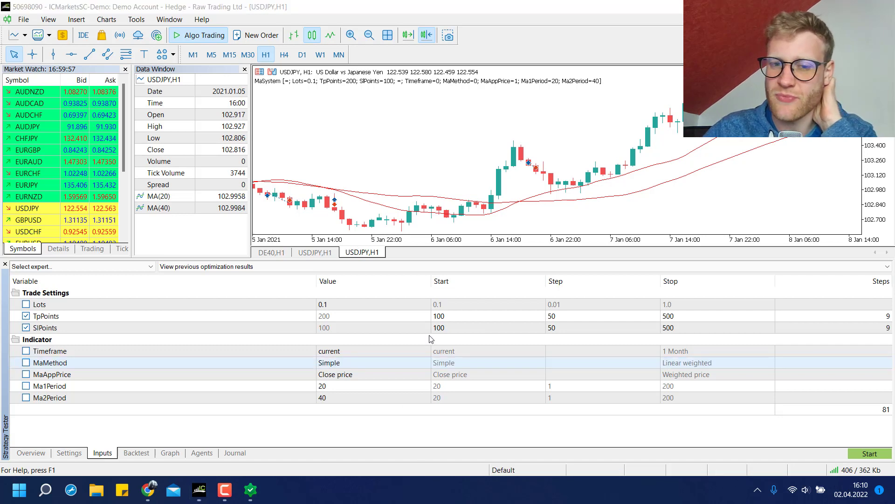
left_click(463, 318)
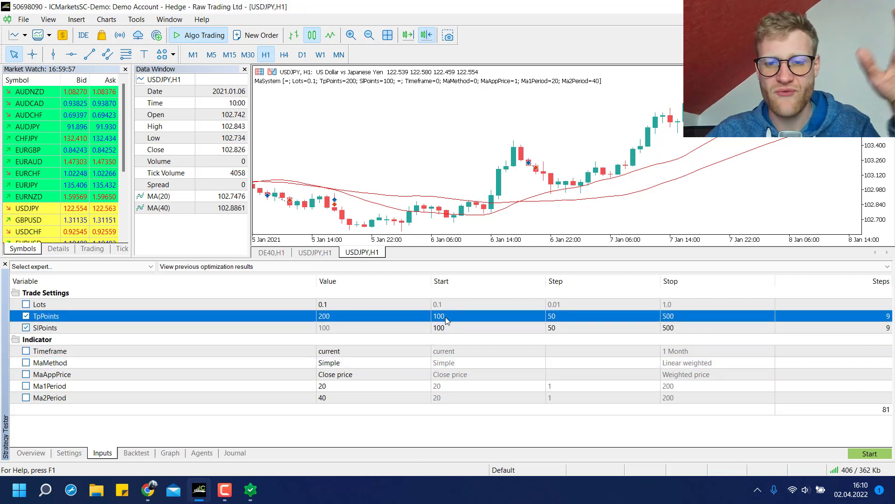
left_click(336, 305)
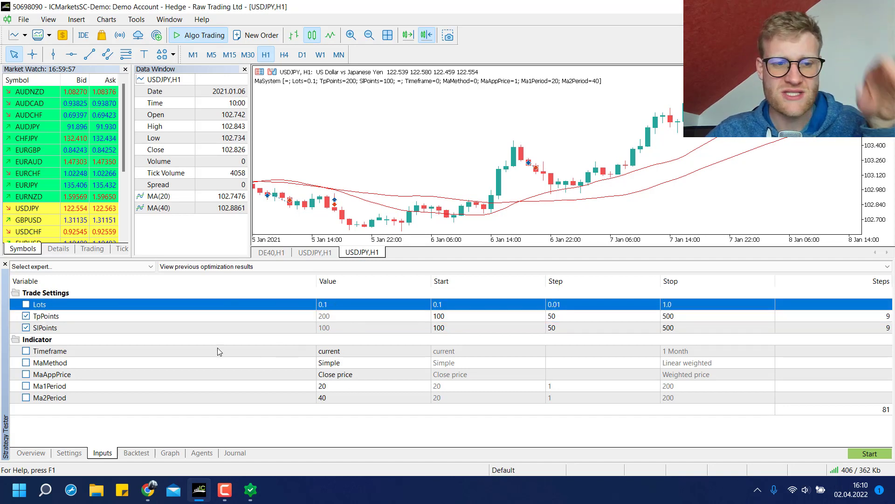
left_click(244, 354)
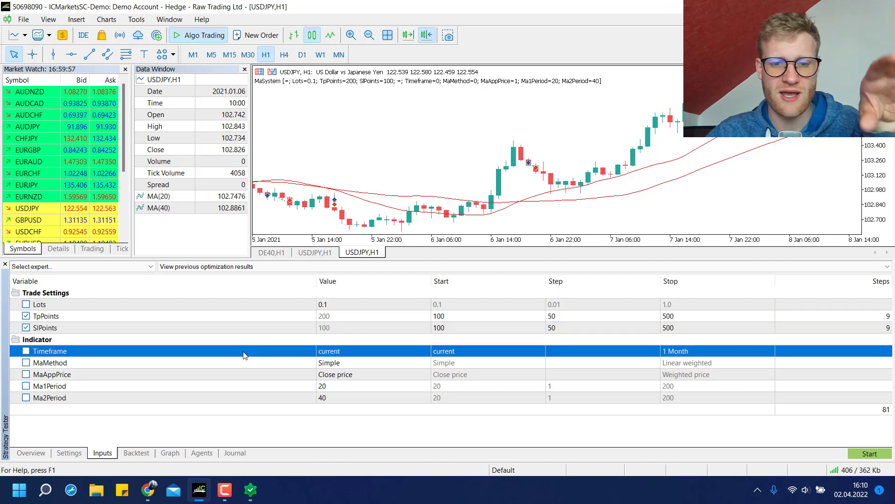
left_click(339, 363)
left_click(345, 374)
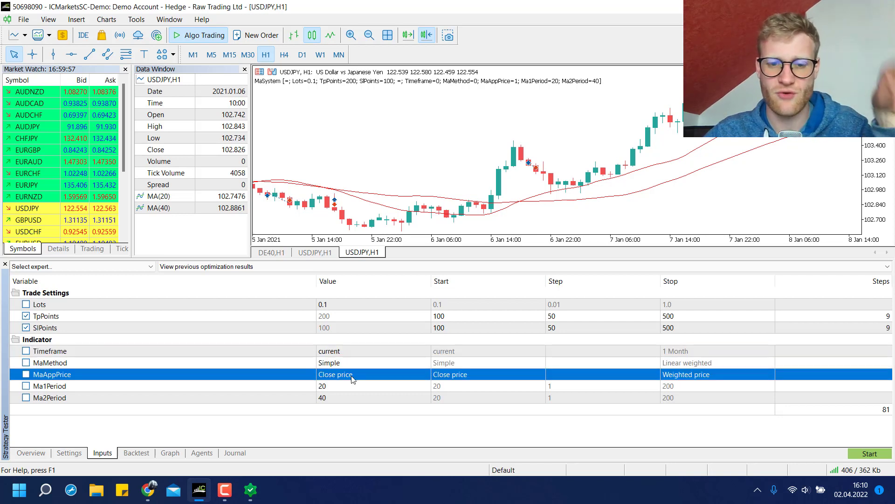
Review the fixed values of the Lots, Timeframe, MaMethod, MaAppPrice, Ma1Period and Ma2Period inputs left out of the optimization
left_click(355, 386)
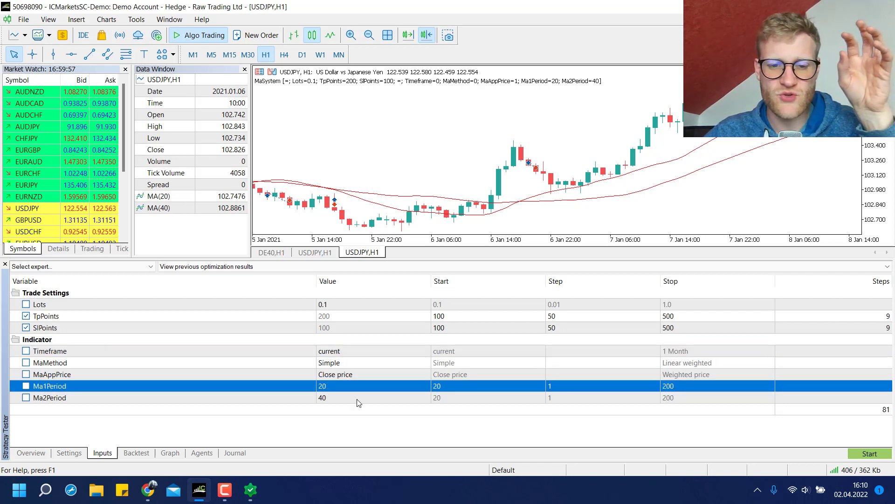
left_click(359, 401)
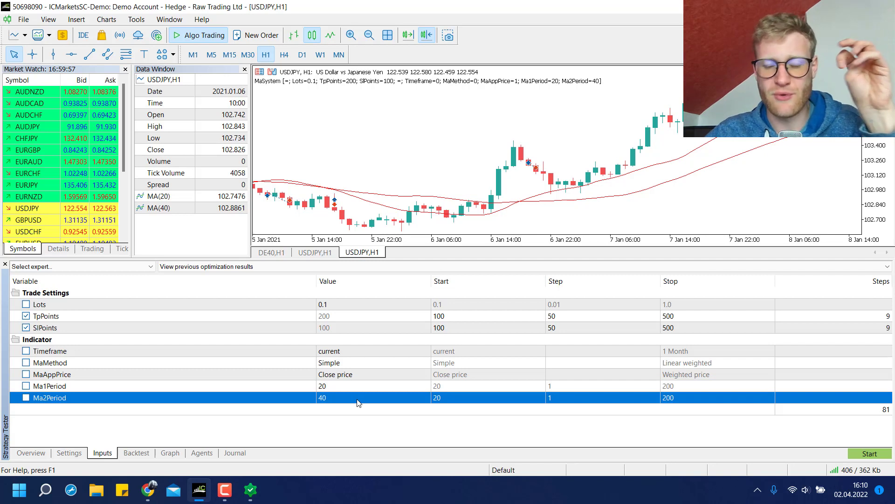
left_click(329, 304)
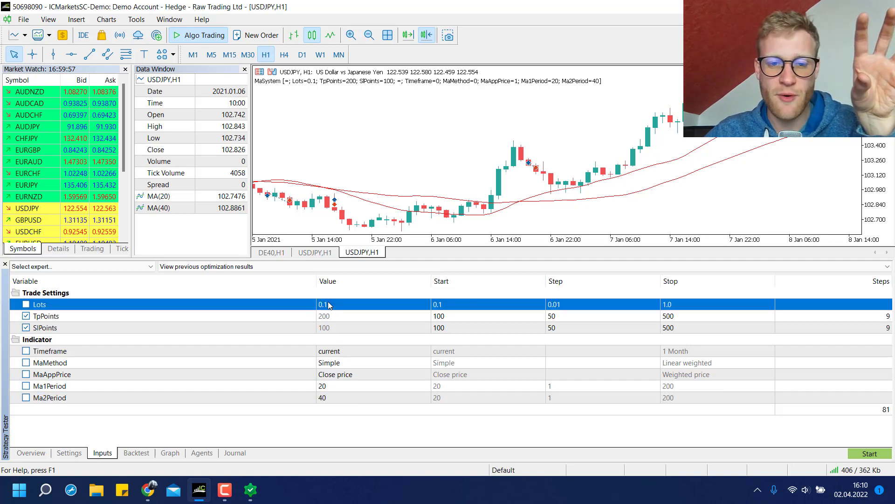
left_click(346, 357)
key("Down")
key("Down")
key("Down")
key("Down")
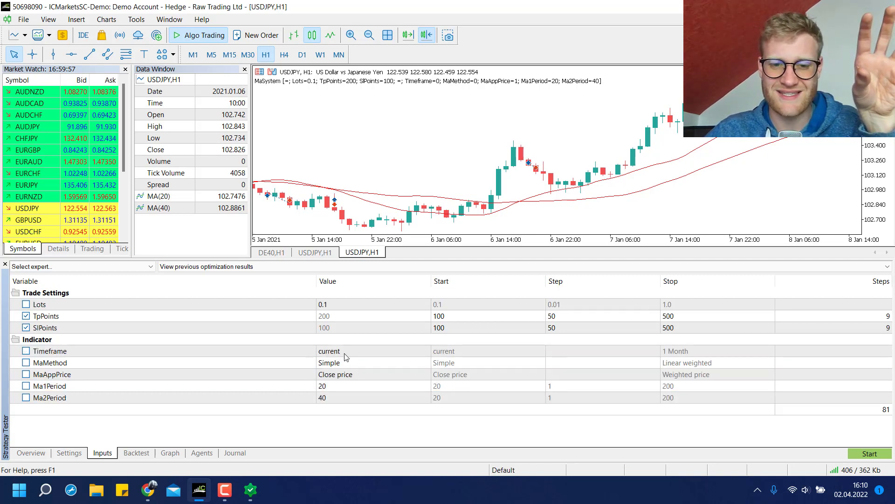
key("Up")
key("Up")
key("Down")
key("Down")
key("Down")
key("Up")
key("Up")
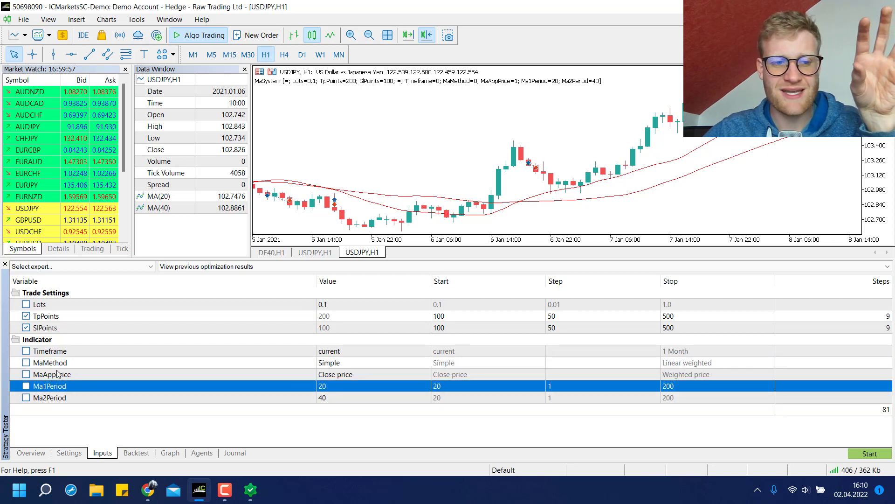
left_click(337, 354)
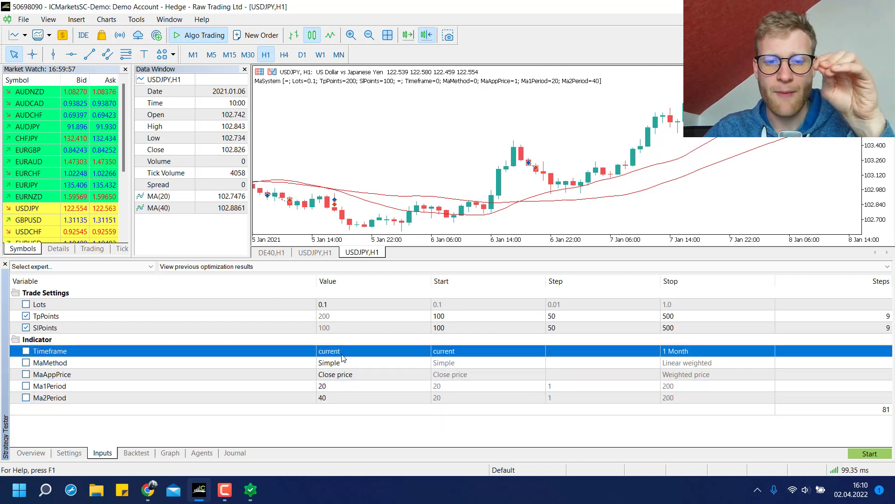
Compare the start values of the TpPoints and SlPoints inputs selected for optimization
left_click(255, 319)
key("Down")
key("Up")
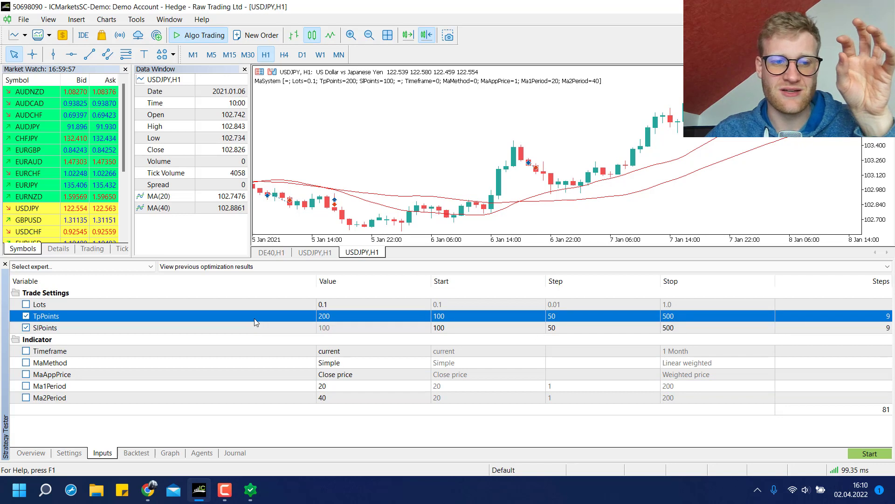
key("Down")
key("Up")
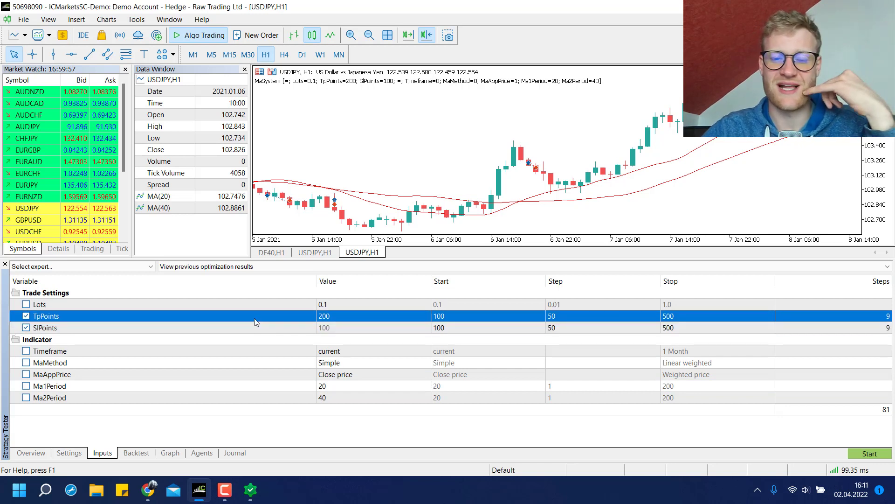
left_click(446, 318)
key("Down")
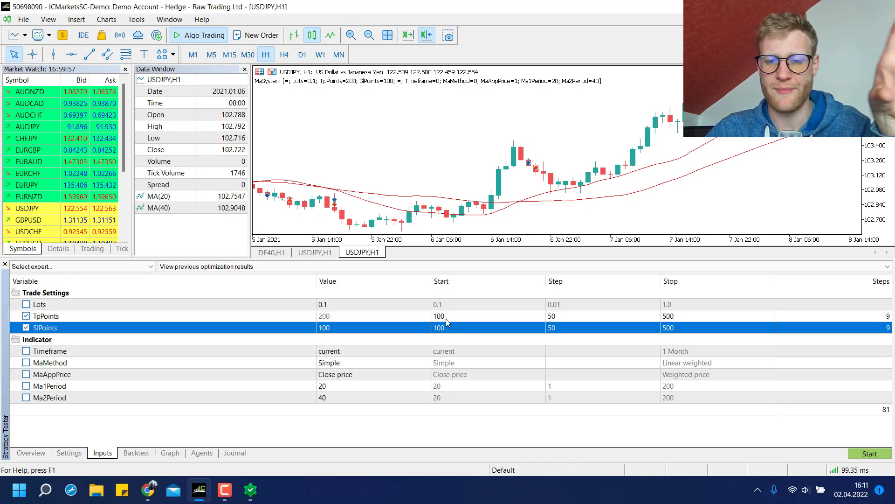
key("Up")
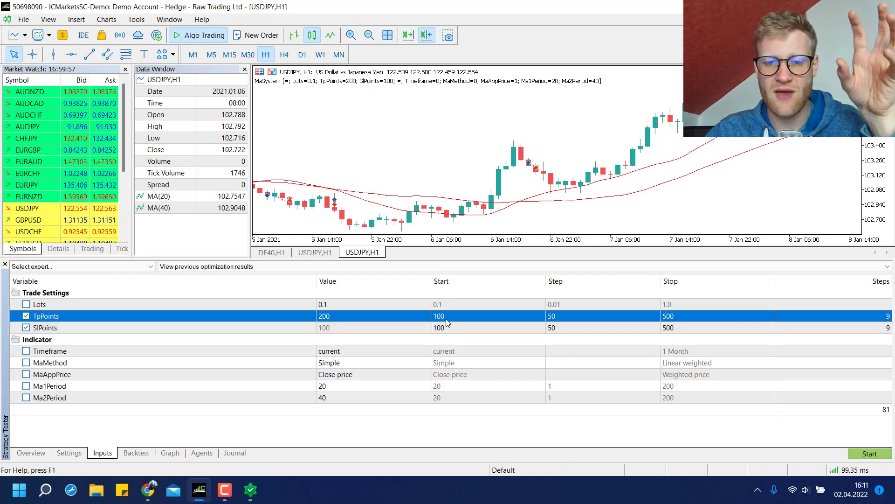
left_click(457, 329)
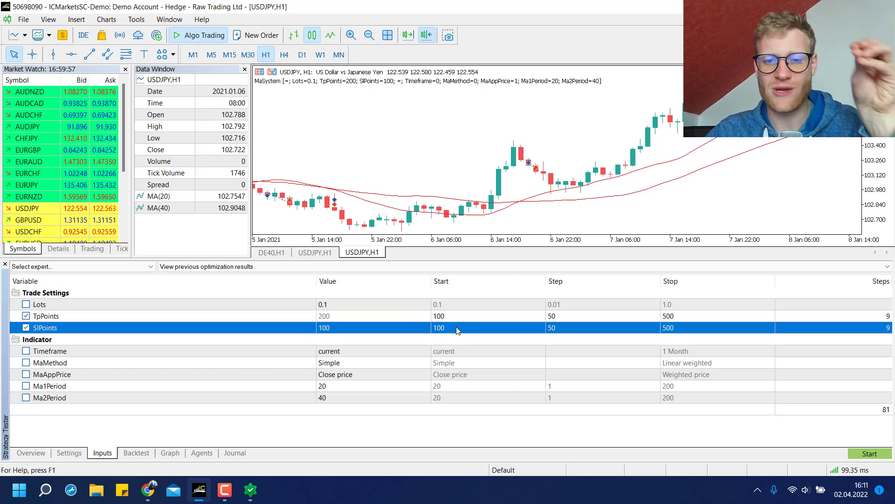
left_click(492, 319)
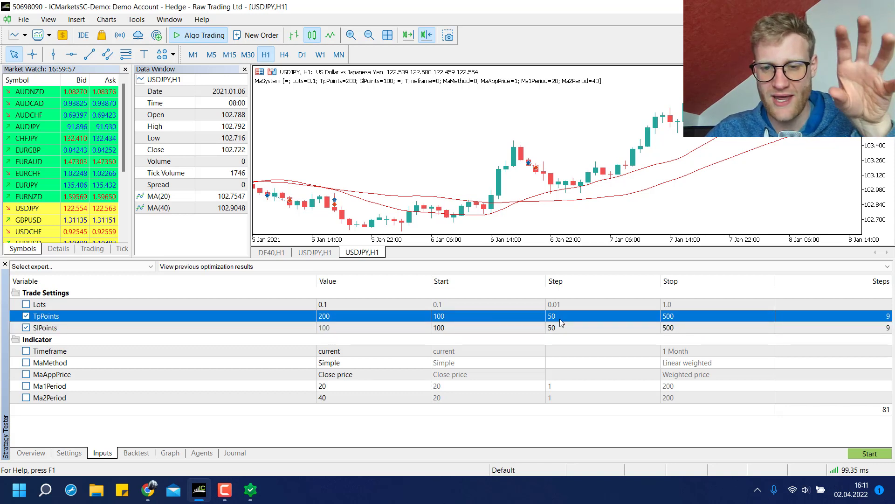
left_click(454, 330)
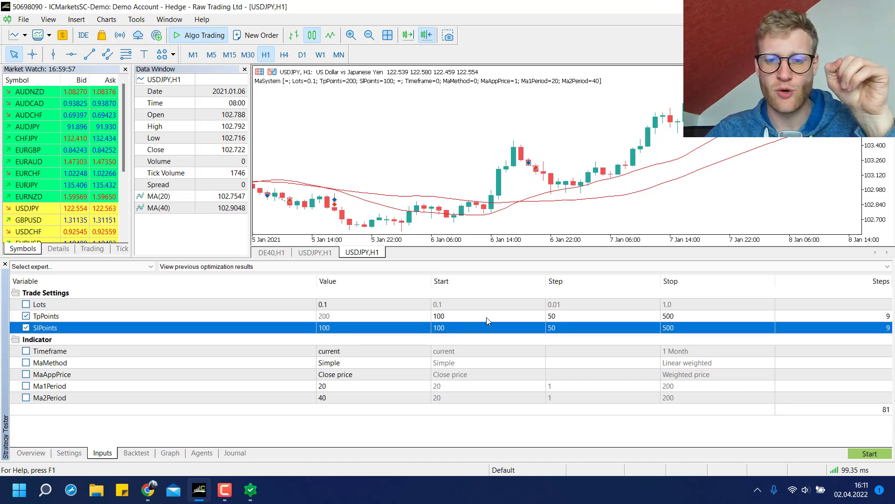
Examine the step and stop values of the TpPoints optimization range against those of SlPoints
left_click(550, 320)
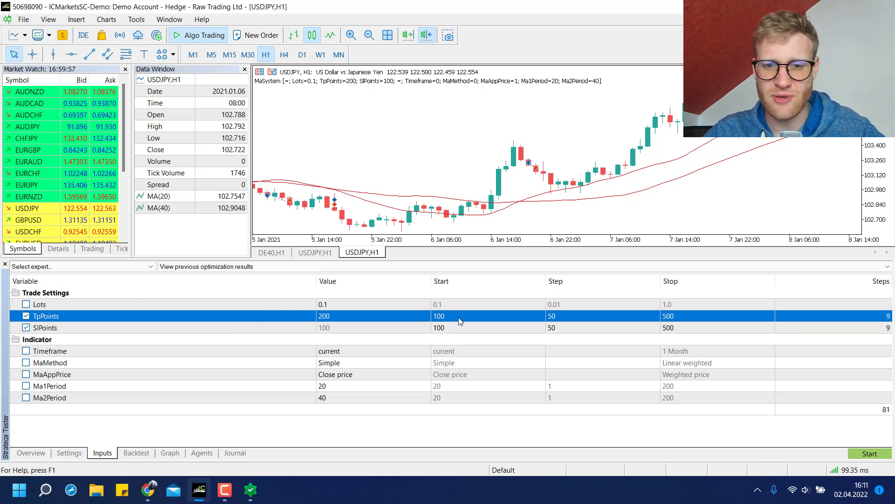
left_click(559, 316)
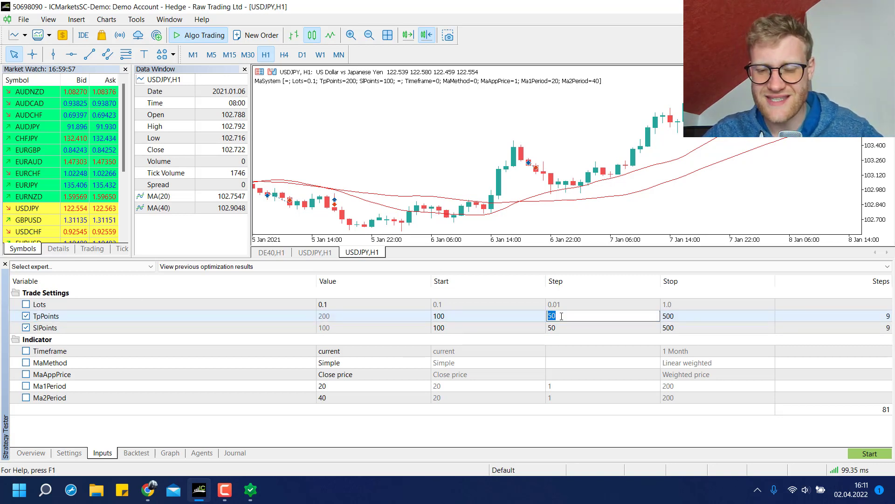
left_click(508, 325)
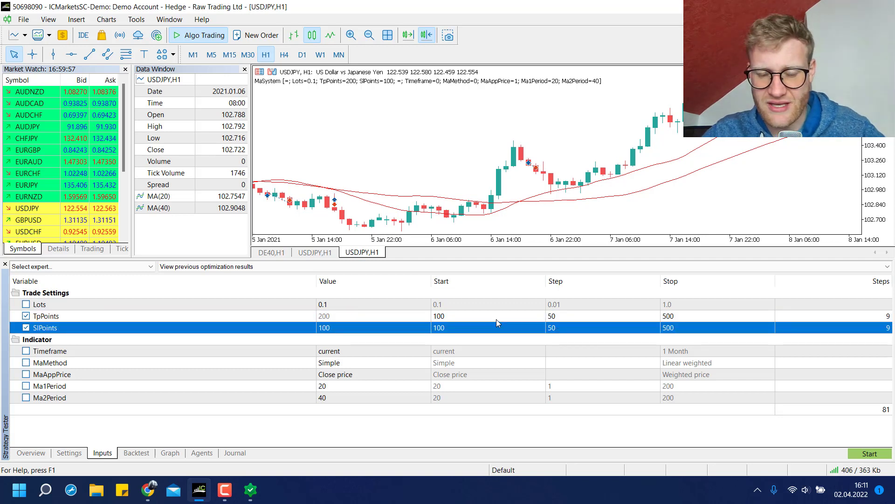
left_click(496, 319)
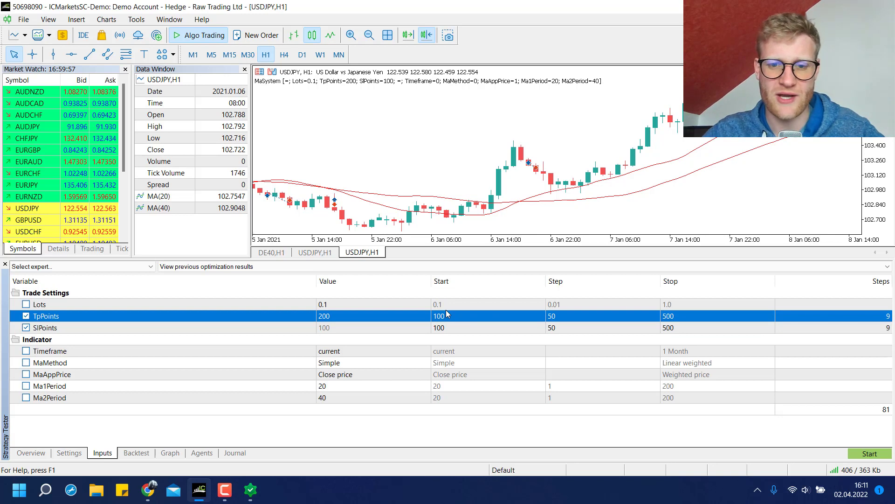
left_click(556, 317)
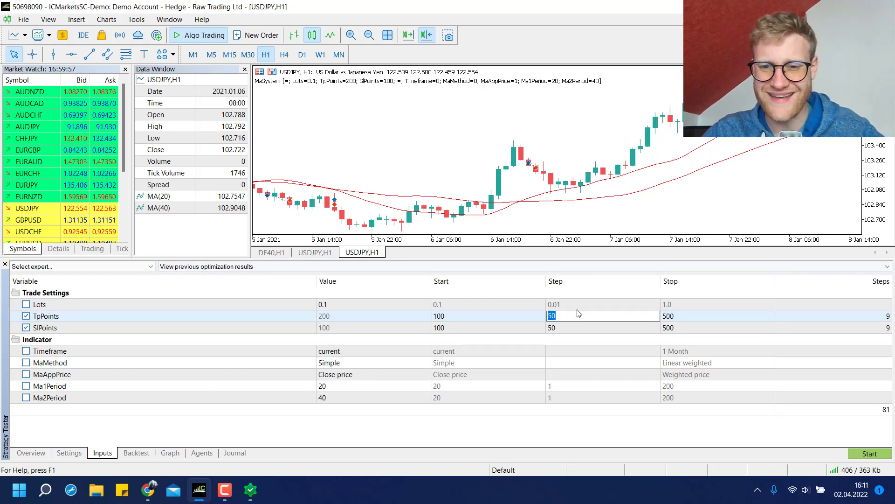
left_click(534, 317)
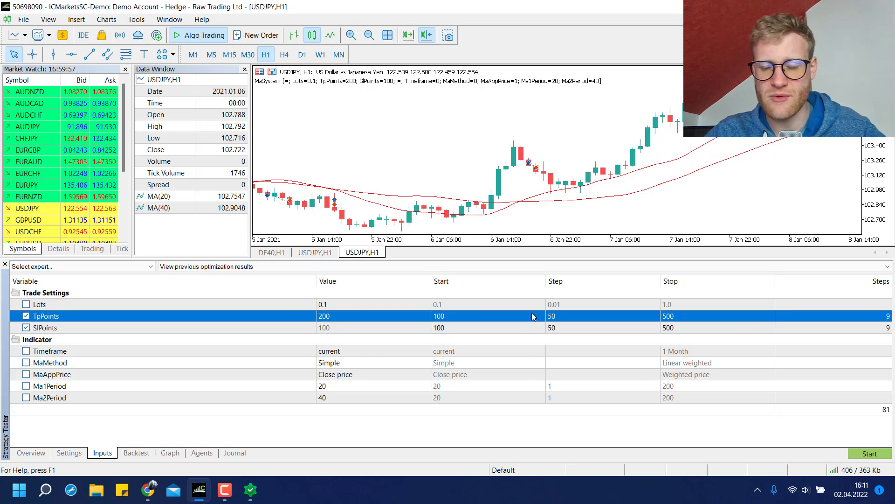
left_click(683, 317)
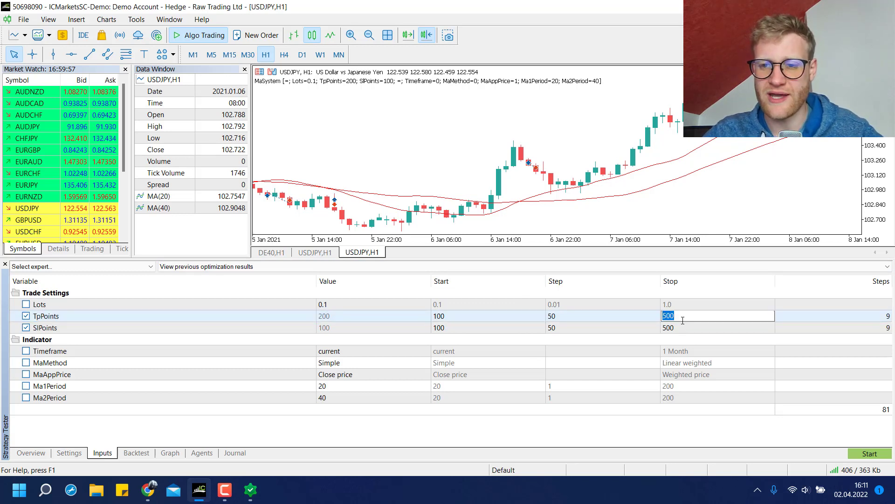
left_click(685, 328)
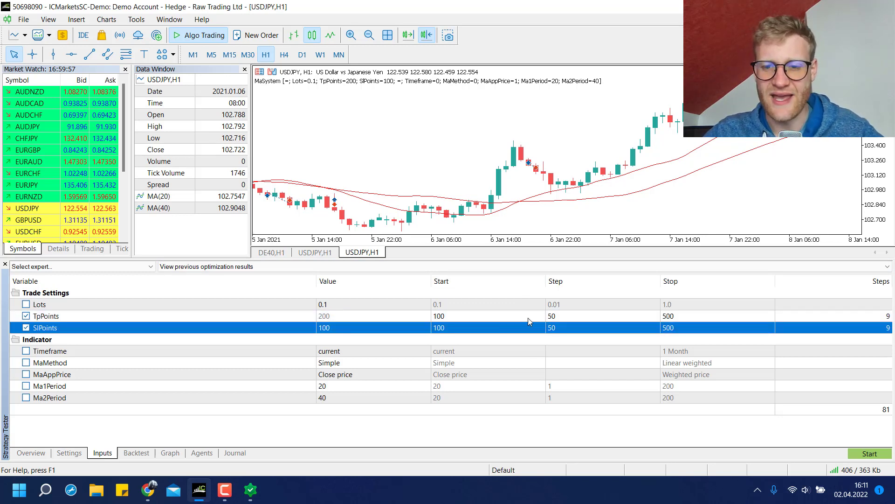
left_click(690, 316)
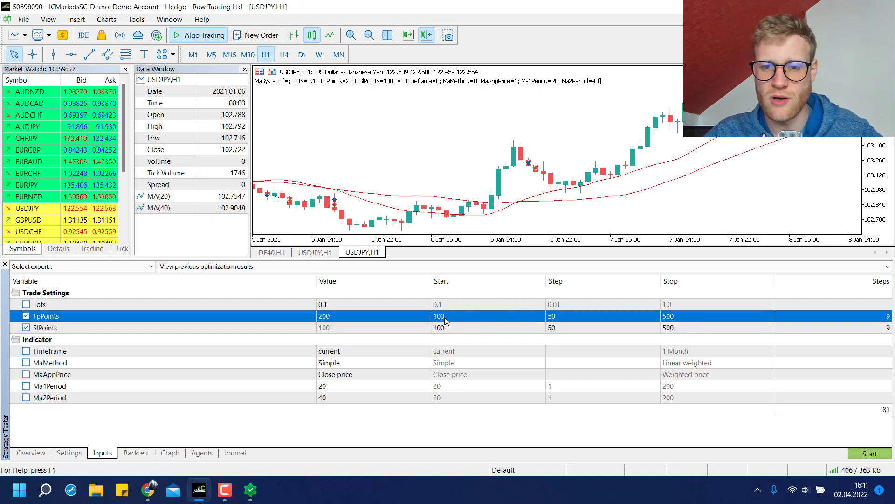
Examine how the SlPoints and TpPoints ranges pair up into parameter combinations, going back and forth between the two inputs
left_click(470, 332)
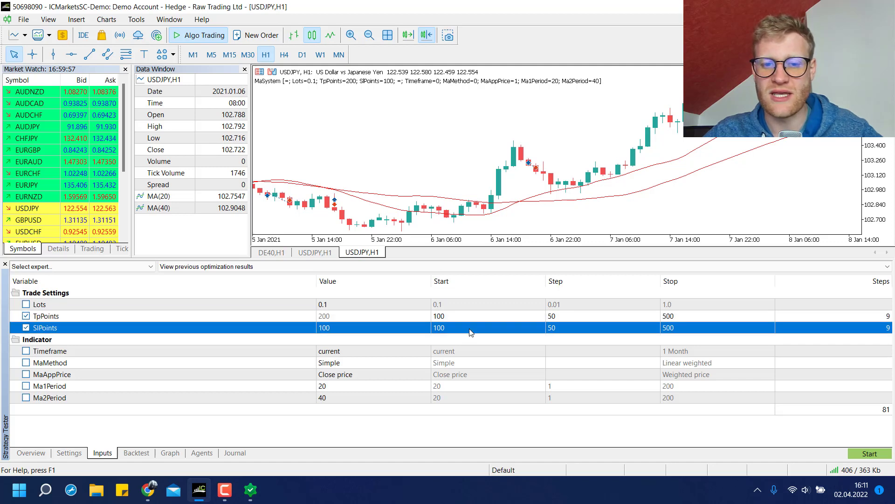
left_click(470, 331)
left_click(470, 329)
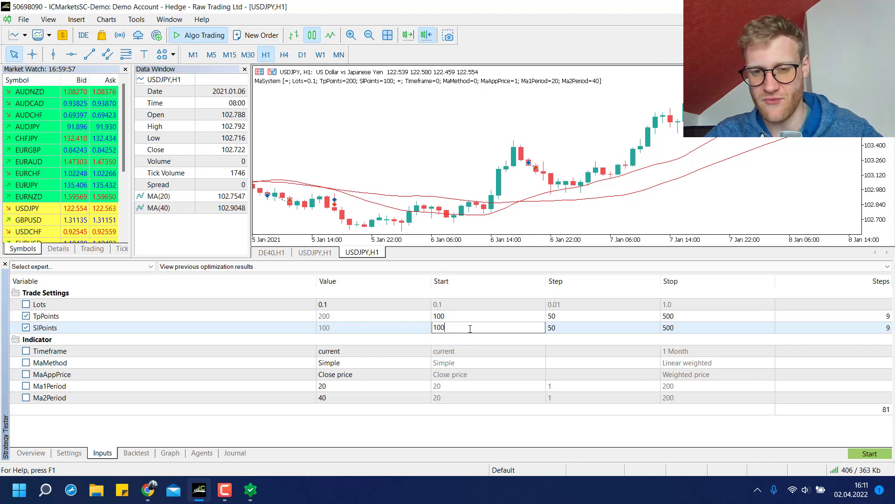
left_click(47, 329)
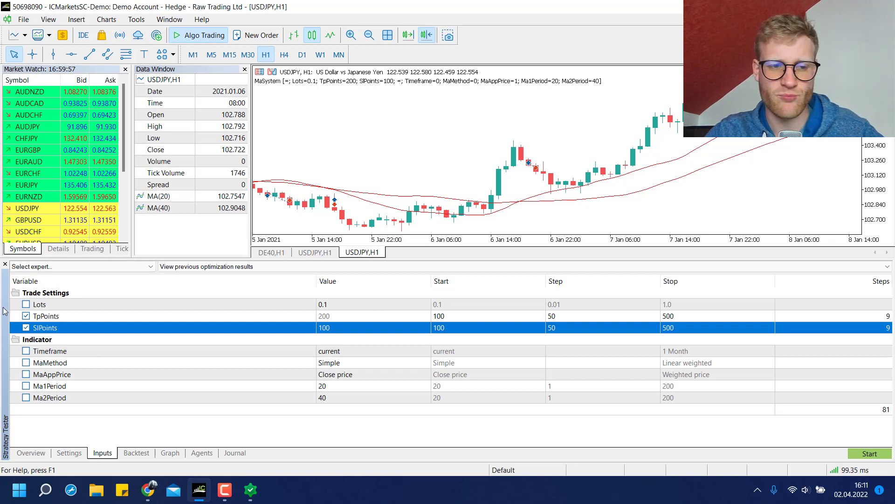
left_click(45, 317)
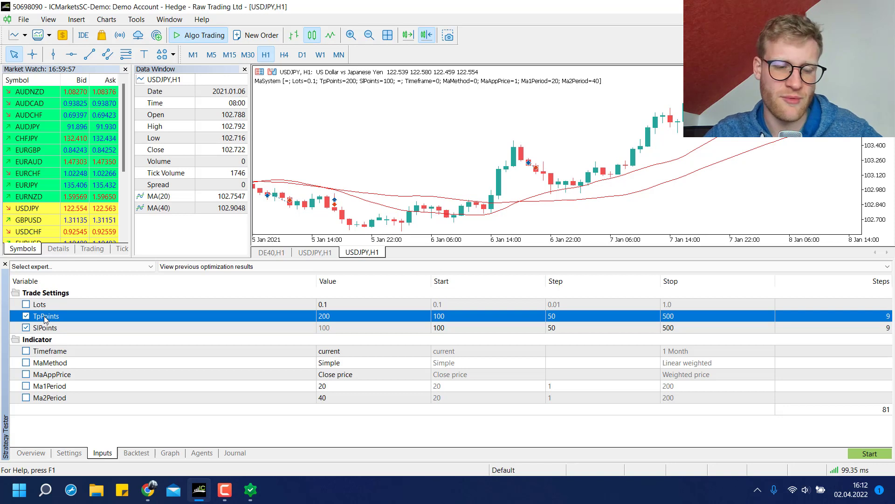
left_click(364, 329)
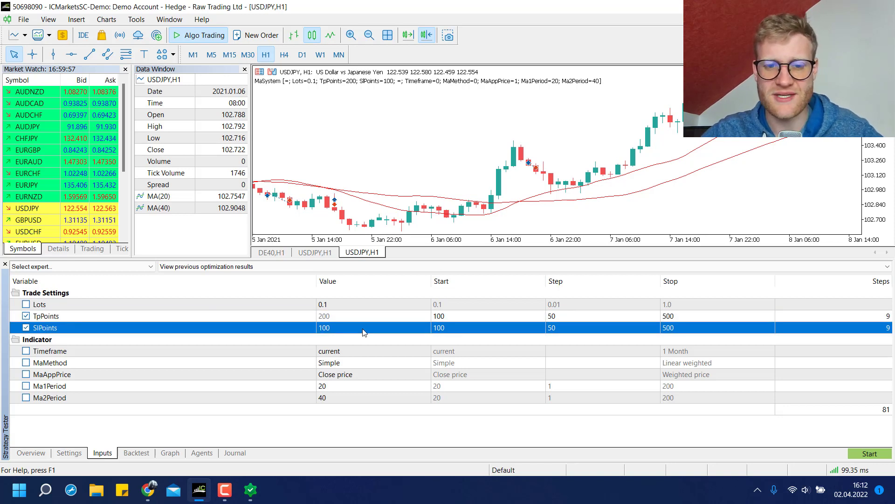
left_click(470, 316)
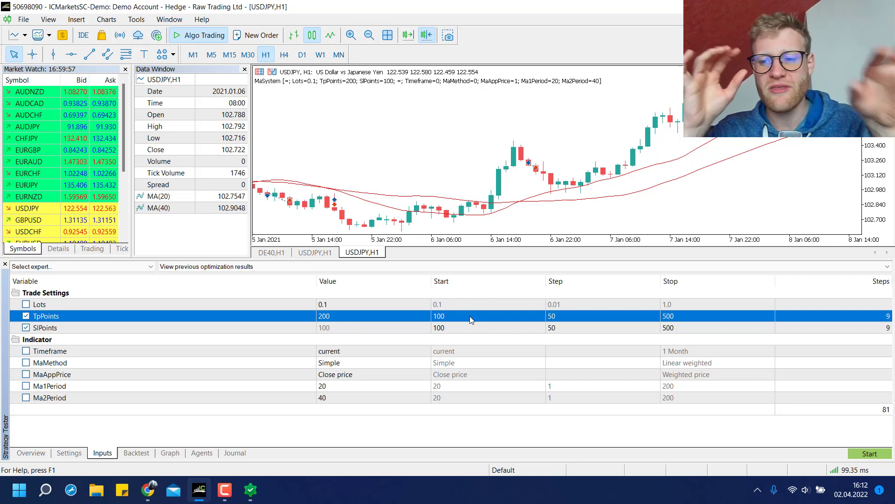
left_click(471, 326)
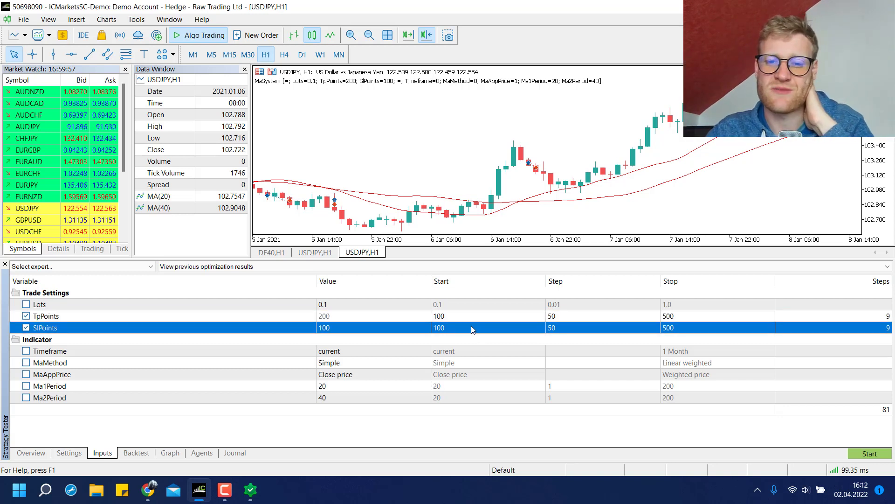
left_click(463, 318)
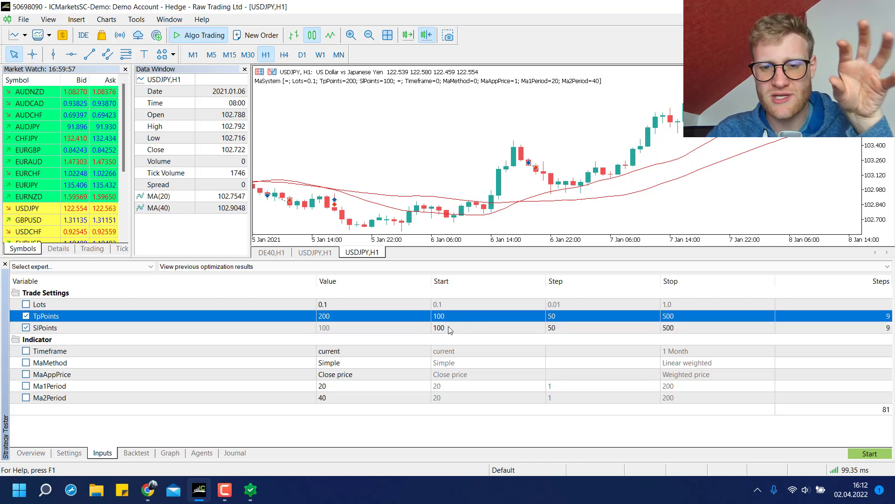
left_click(450, 329)
left_click(460, 317)
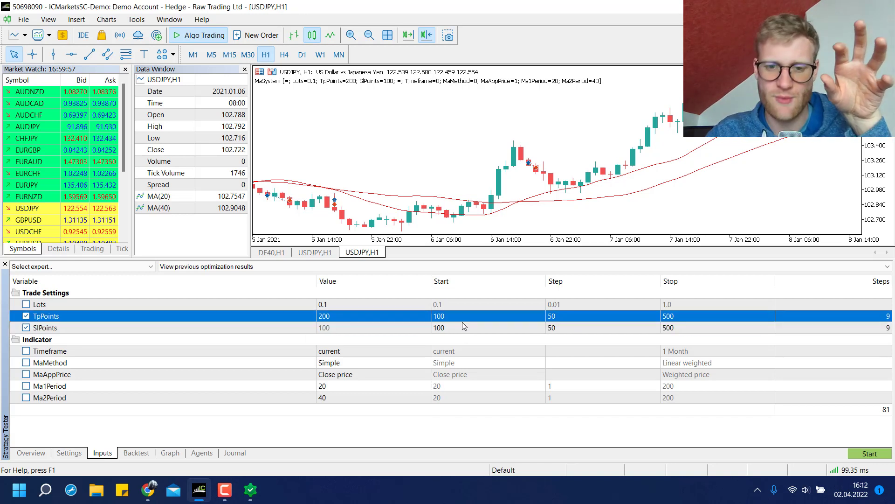
left_click(470, 329)
left_click(455, 319)
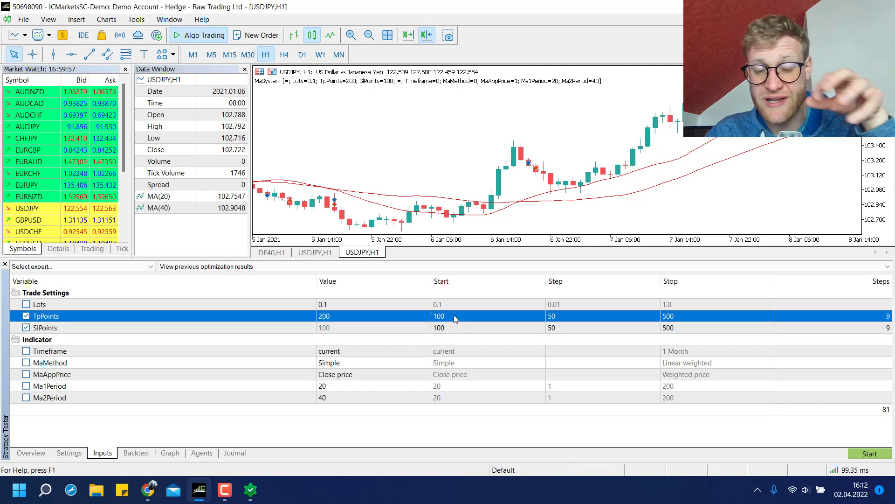
left_click(463, 326)
left_click(451, 316)
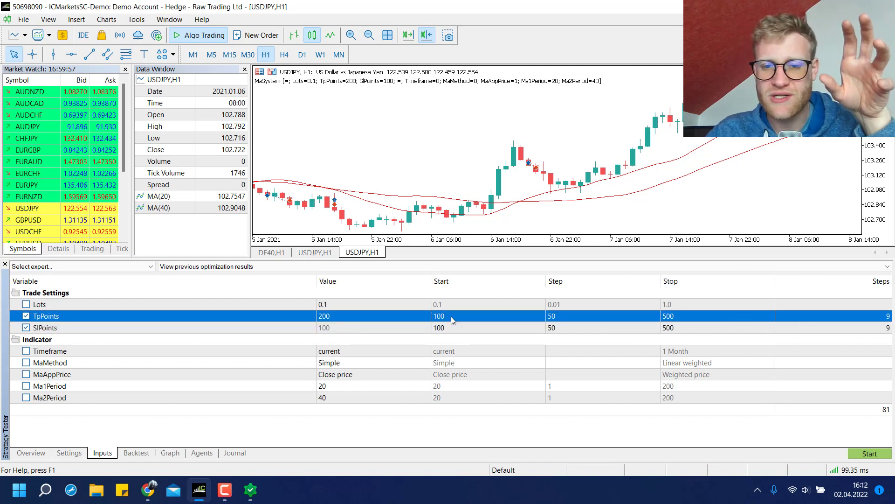
left_click(465, 331)
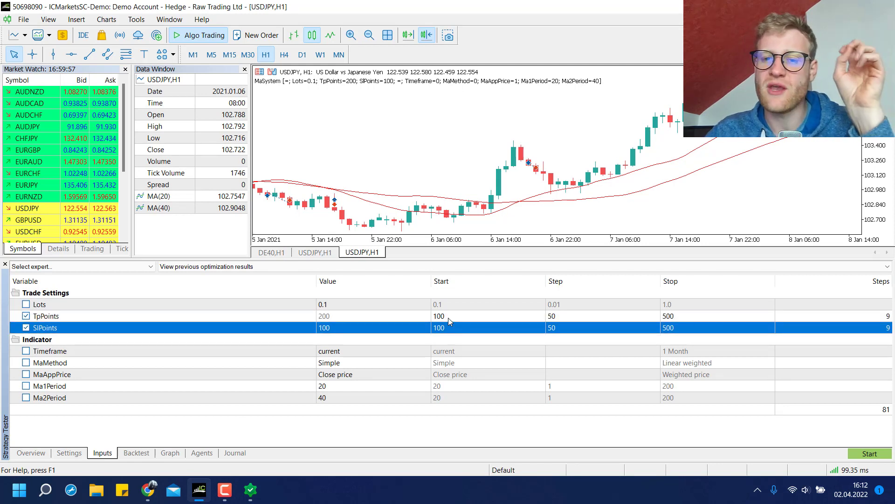
left_click(449, 318)
left_click(454, 328)
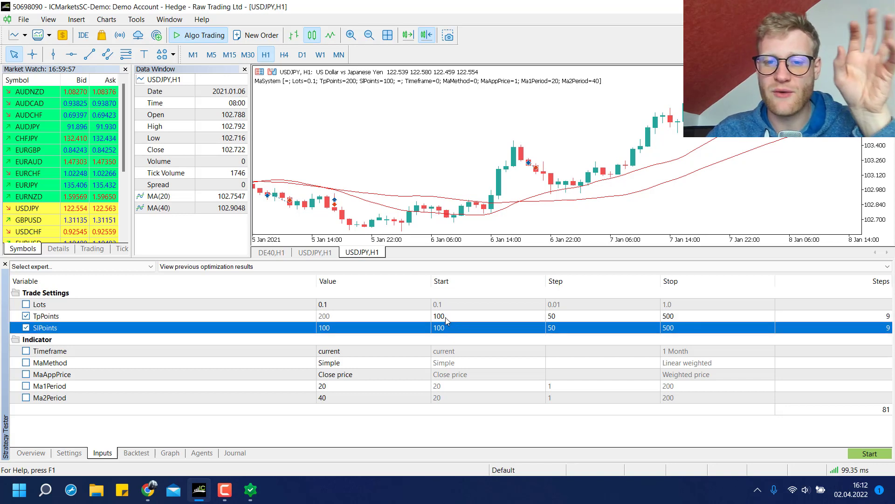
Examine the start values and step counts of TpPoints and SlPoints and the total number of optimization combinations
left_click(446, 317)
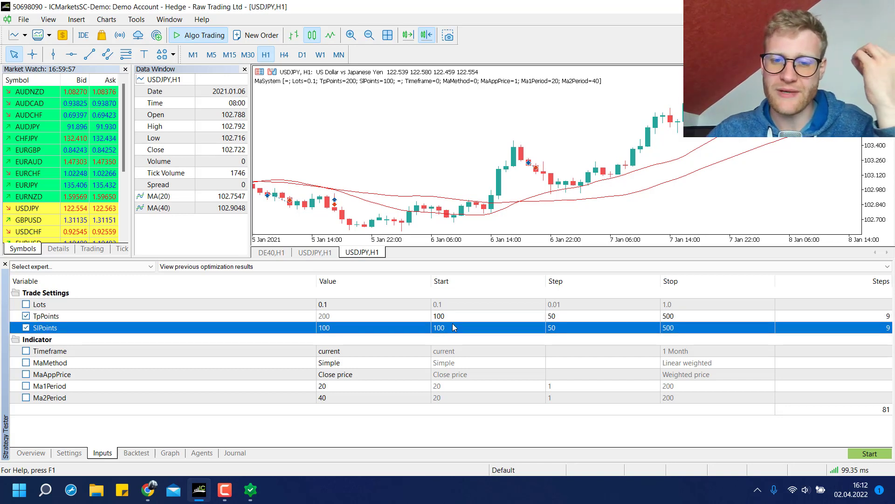
double_click(471, 314)
left_click(477, 317)
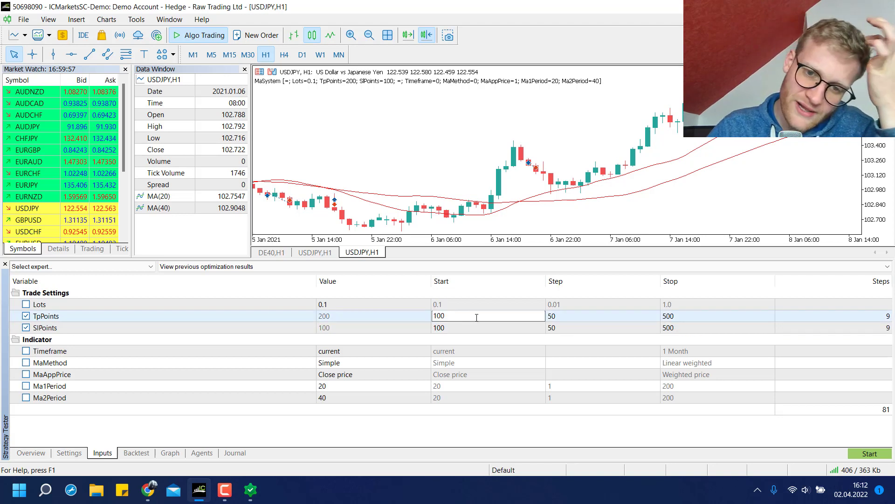
key("Return")
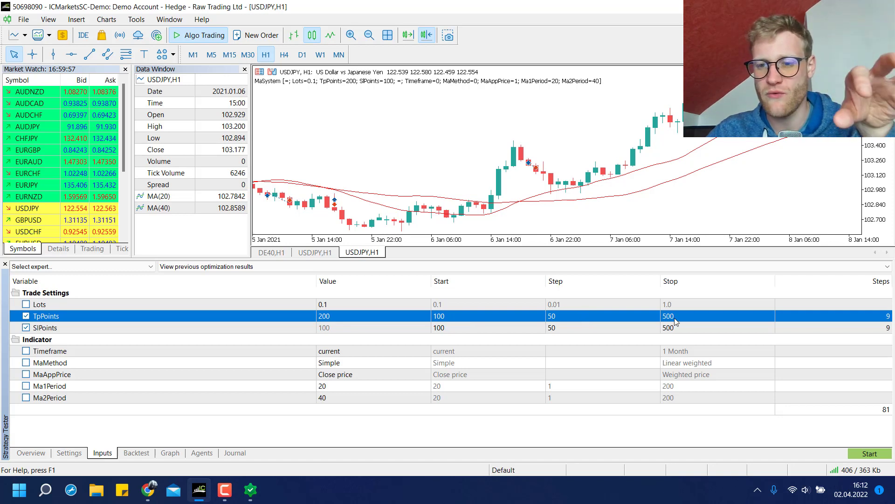
left_click(868, 328)
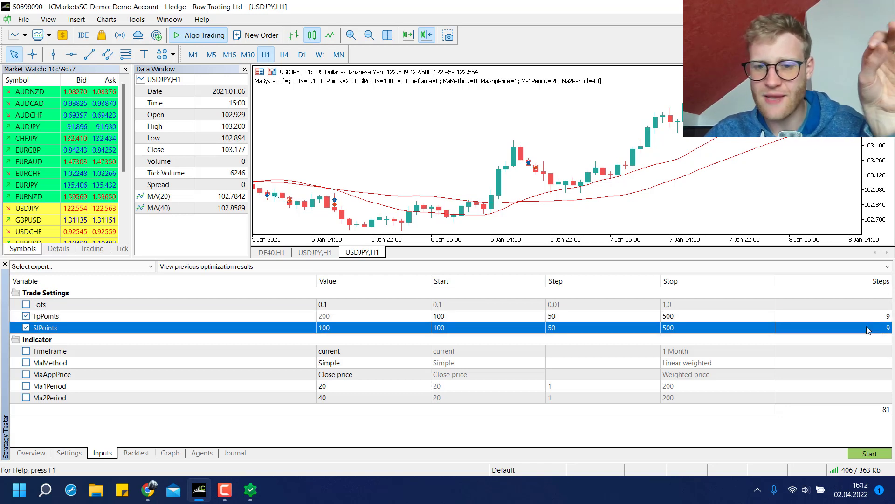
left_click(821, 317)
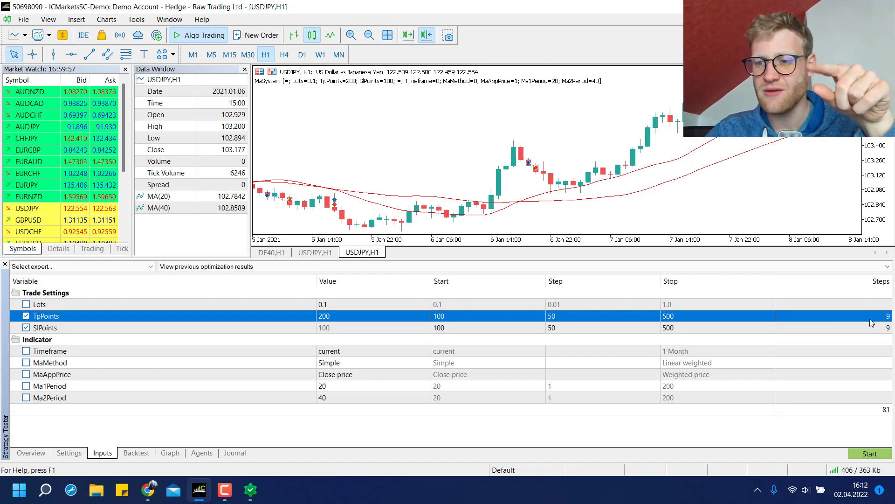
left_click(879, 330)
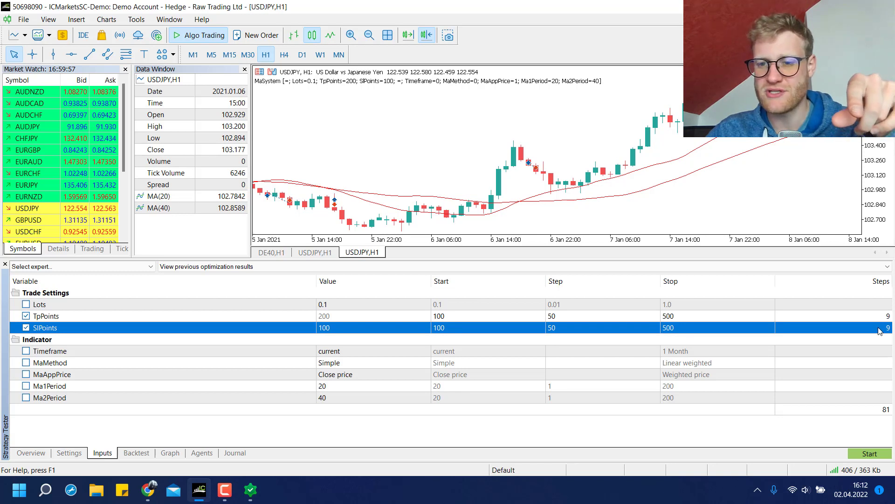
left_click(878, 412)
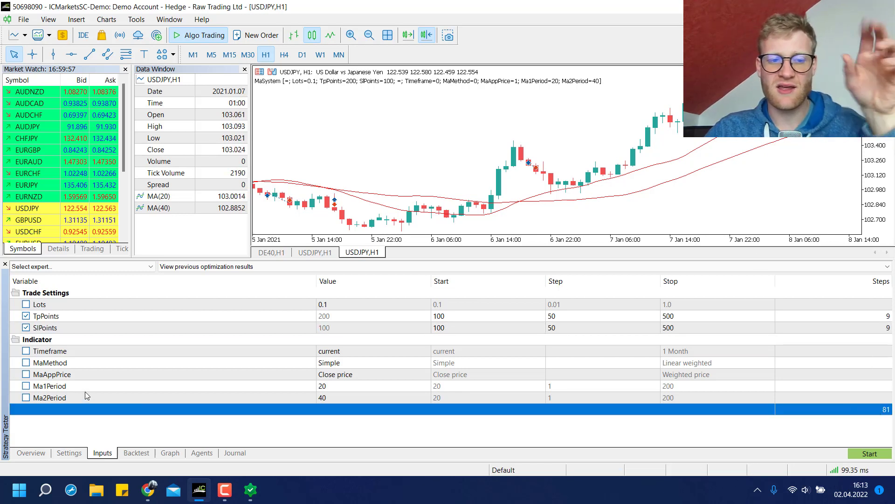
Include MaMethod in the optimization and browse its start options from Simple through Linear weighted, keeping Simple
left_click(26, 367)
left_click(26, 367)
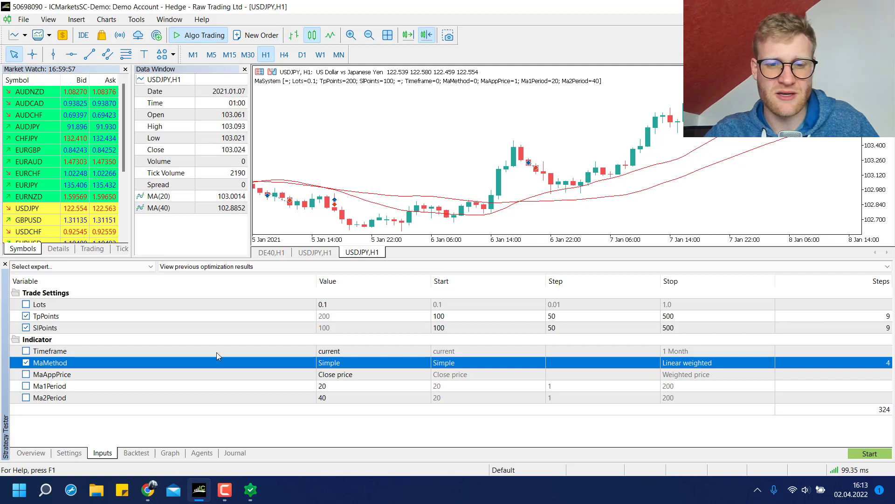
left_click(483, 360)
key("Down")
key("Down")
key("Down")
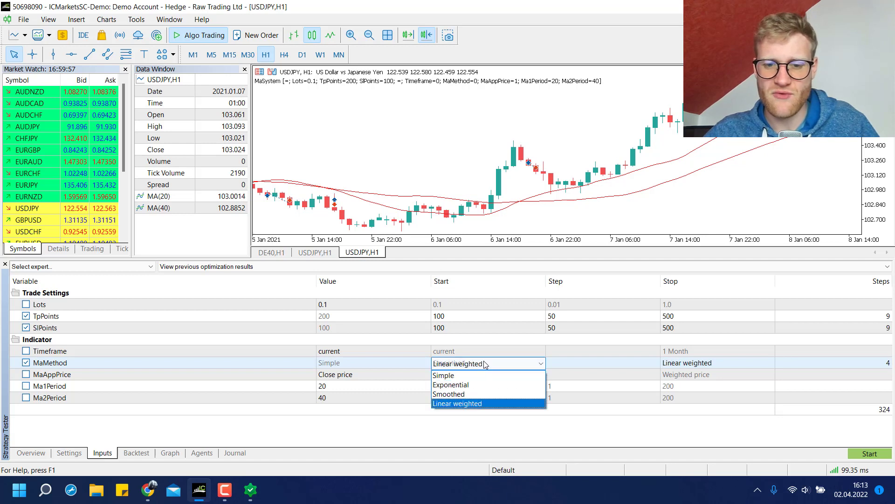
key("Up")
key("Up")
key("Up")
key("Return")
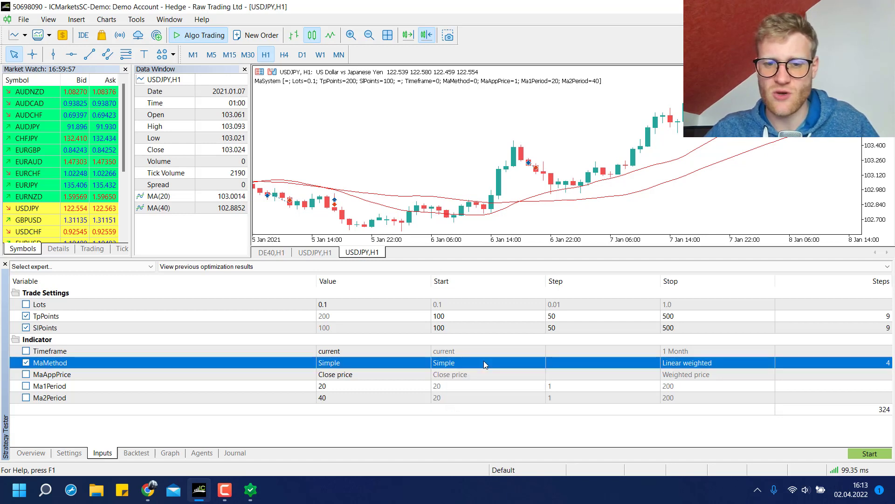
Recheck the MaMethod start options and examine the total number of optimization passes
left_click(451, 361)
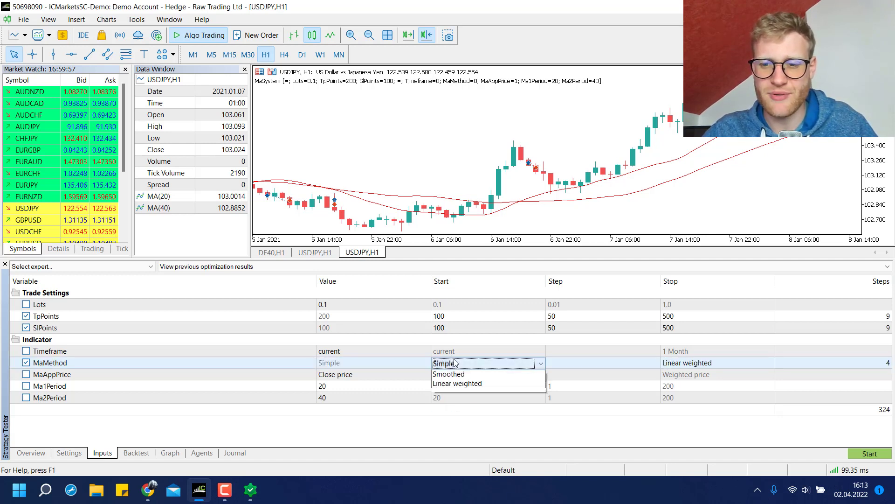
left_click(537, 371)
left_click(583, 358)
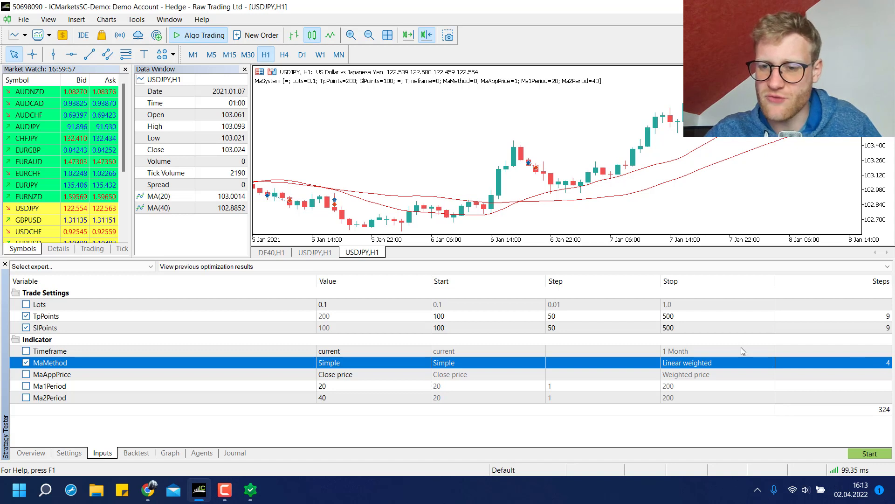
left_click(855, 411)
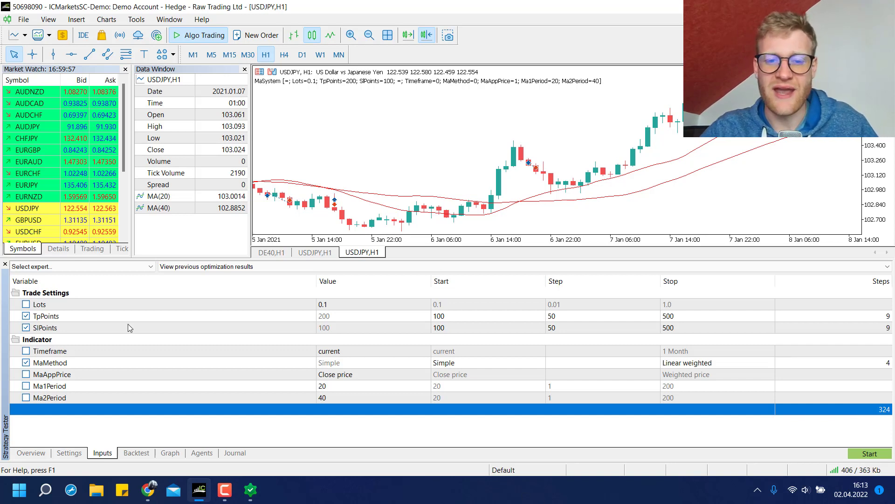
Try adding MaAppPrice to the optimization, and exclude both MaAppPrice and MaMethod again
left_click(26, 374)
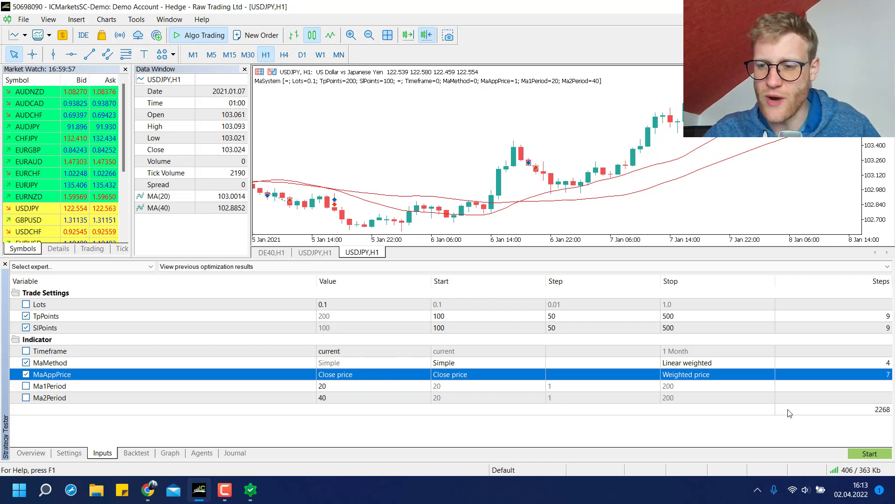
left_click(26, 375)
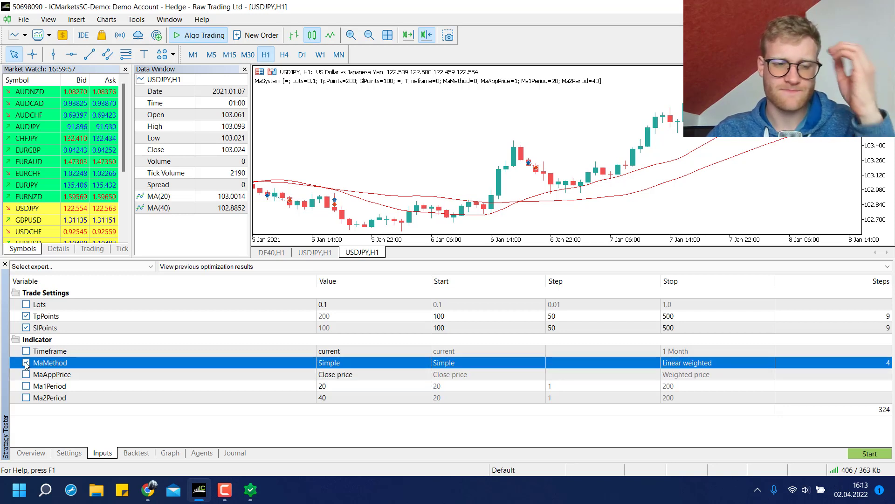
left_click(26, 363)
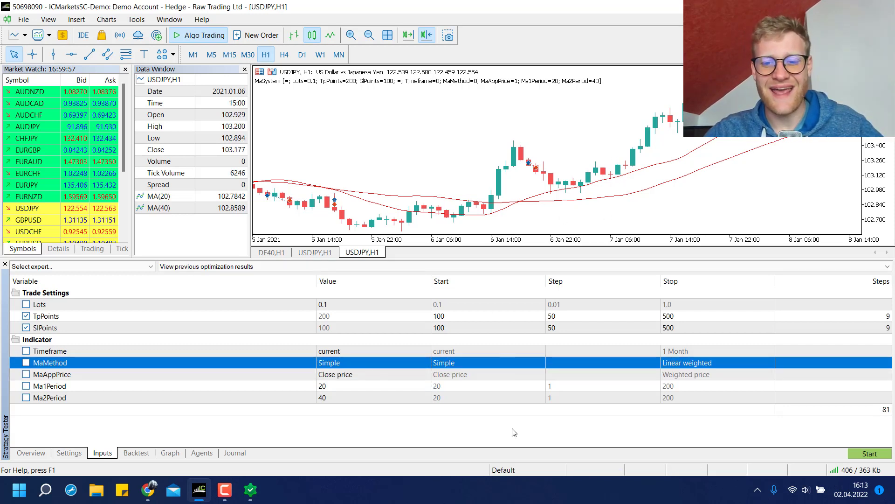
left_click(486, 298)
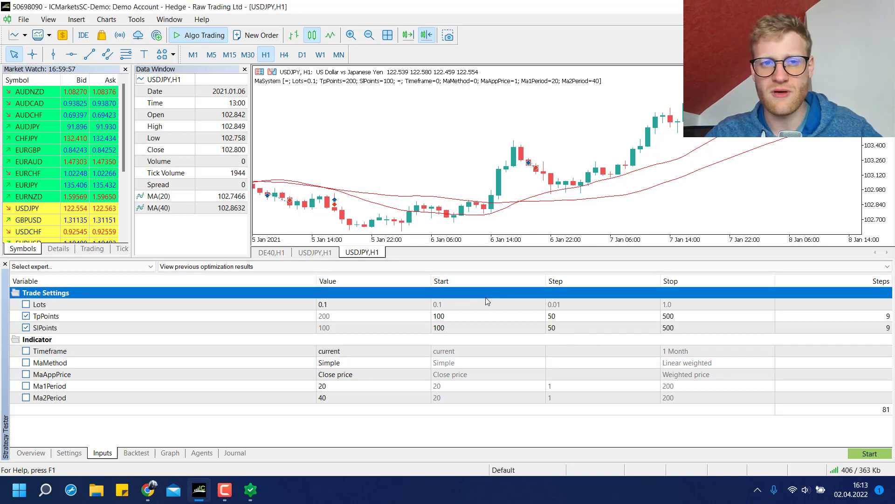
left_click(494, 307)
left_click(469, 293)
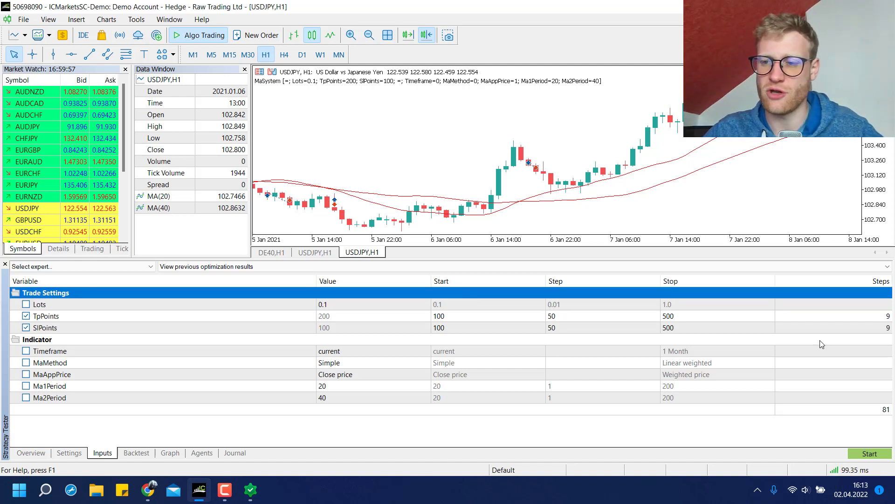
left_click(804, 320)
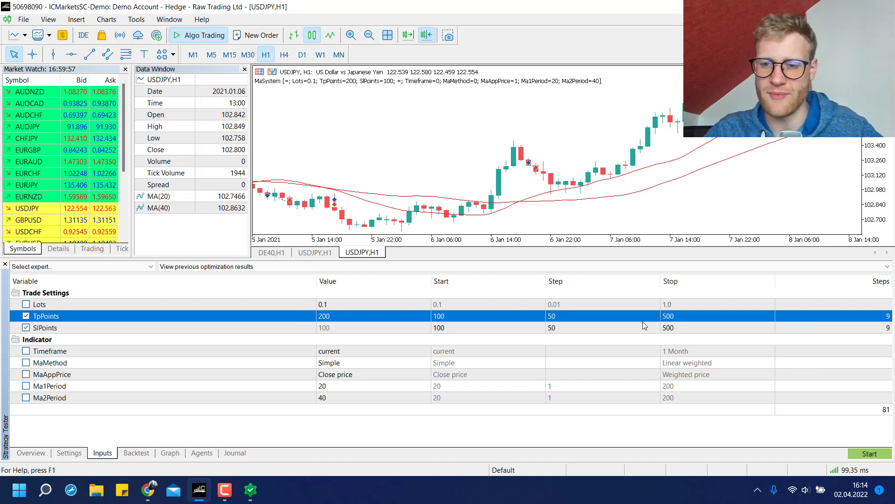
left_click(595, 301)
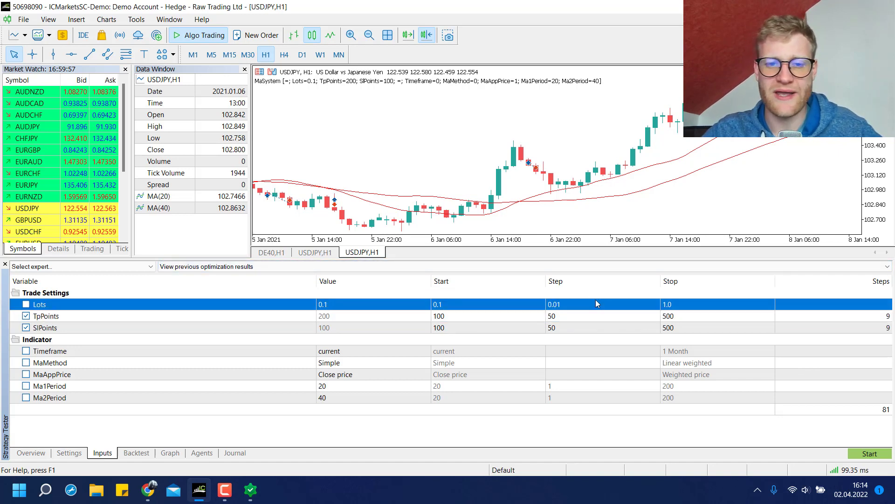
left_click(560, 294)
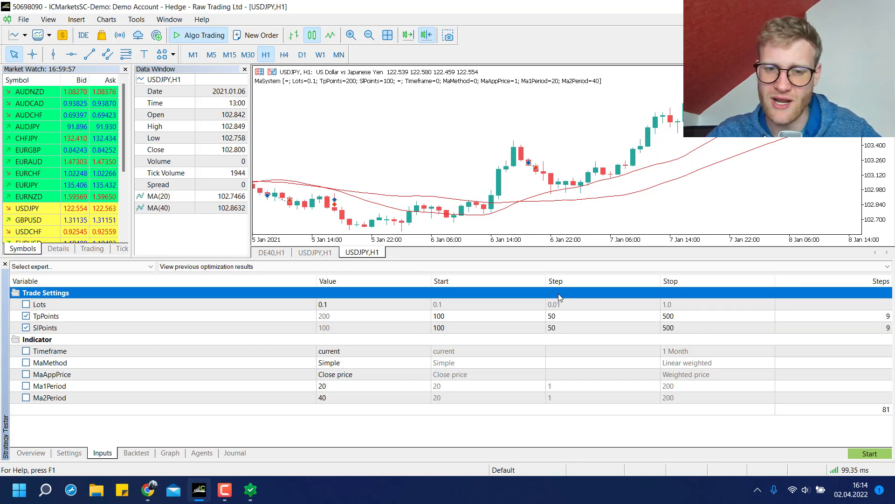
left_click(561, 308)
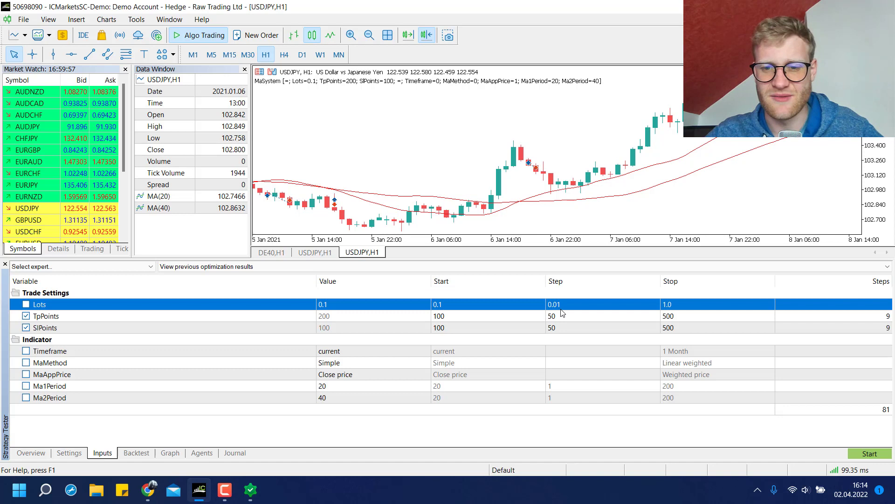
left_click(498, 294)
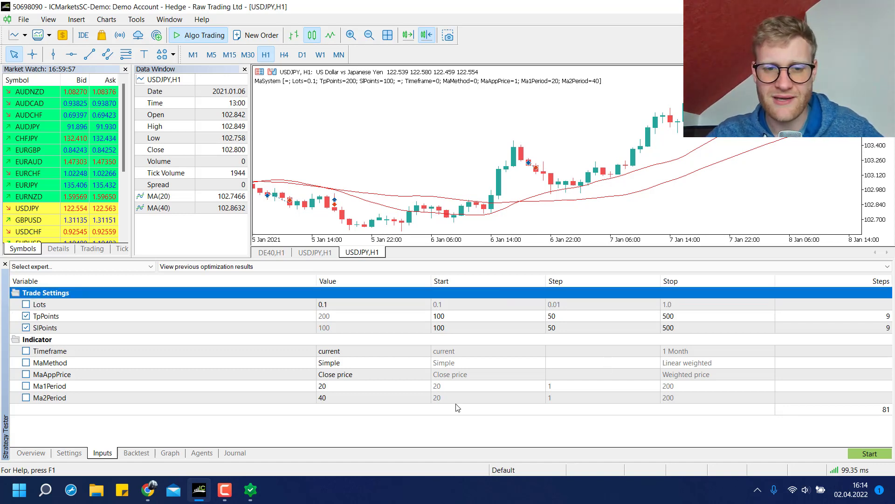
left_click(321, 305)
left_click(359, 292)
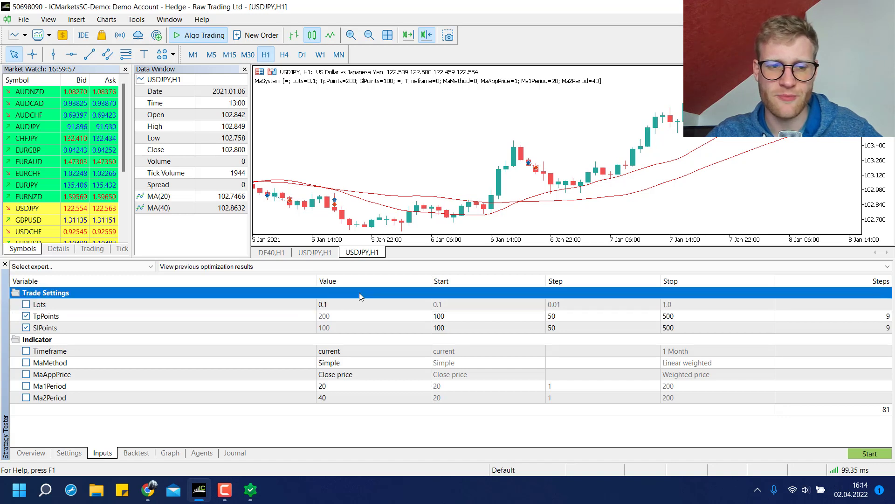
left_click(68, 317)
key("Down")
key("Up")
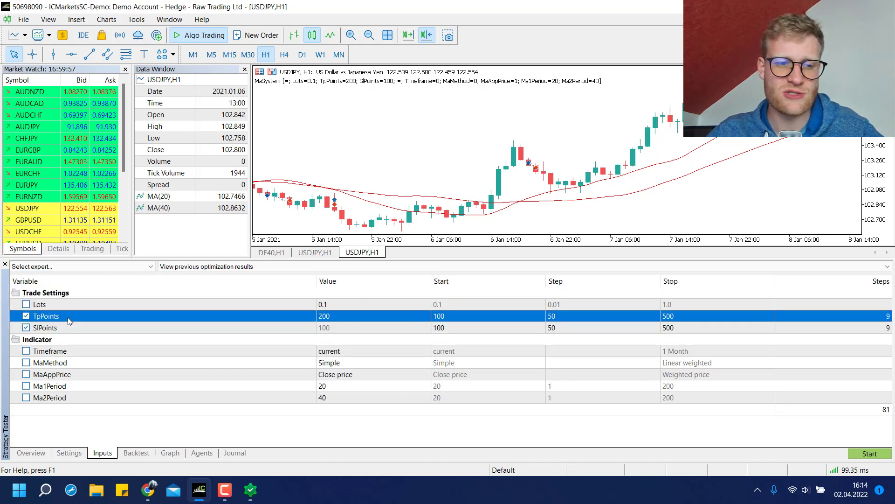
key("Up")
key("Up")
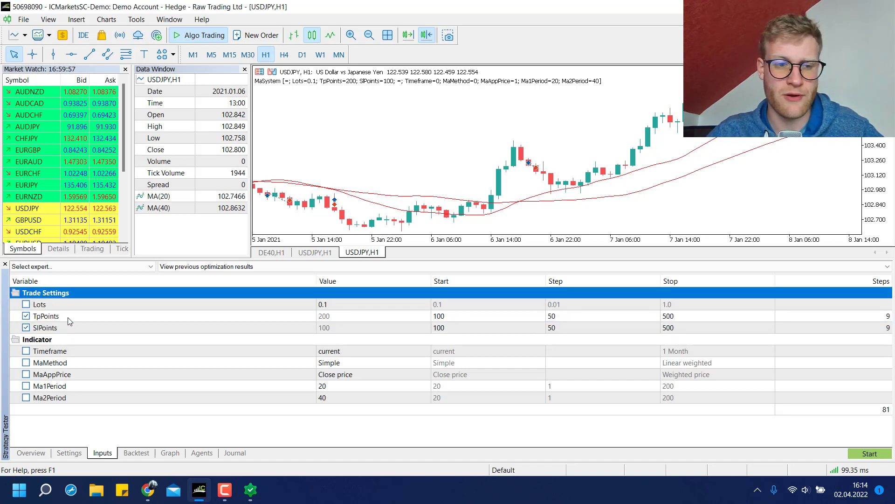
Start the optimization of TpPoints and SlPoints, and check the balance graph and the optimization results list
left_click(870, 455)
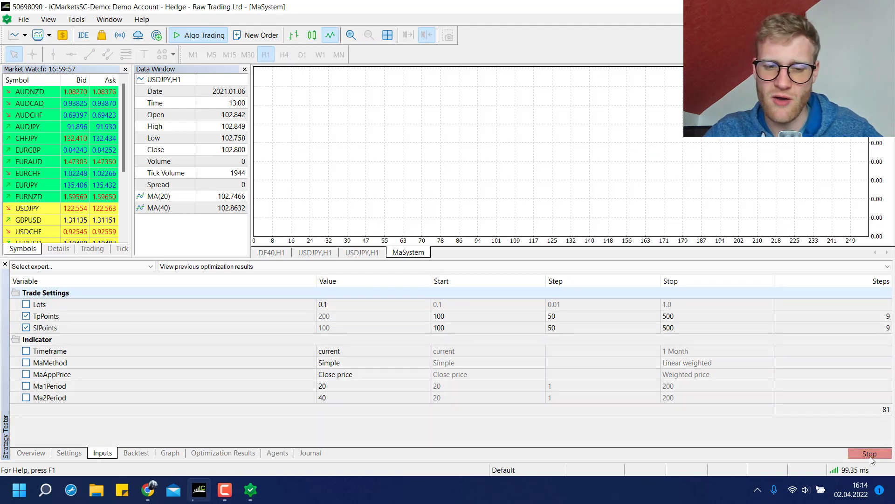
left_click(251, 499)
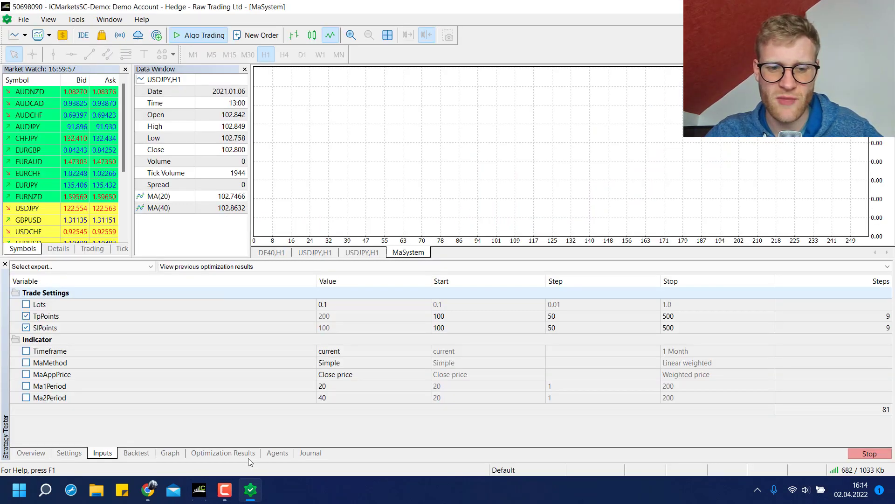
left_click(175, 456)
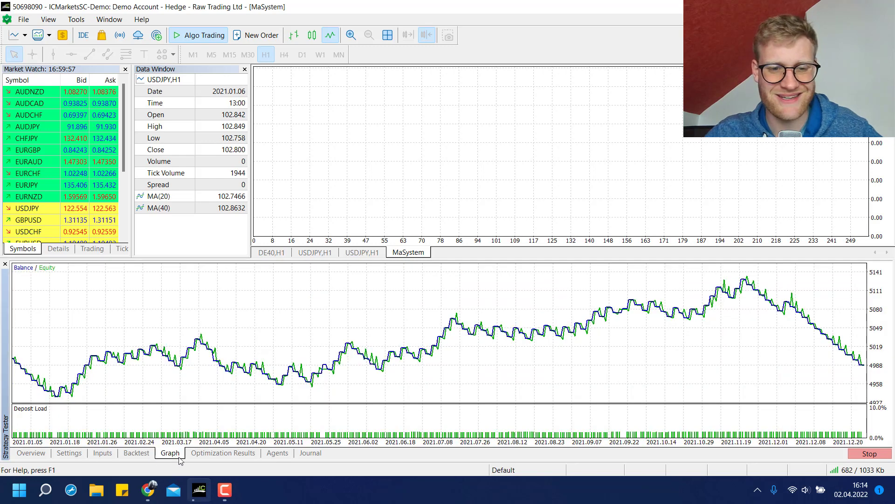
left_click(217, 457)
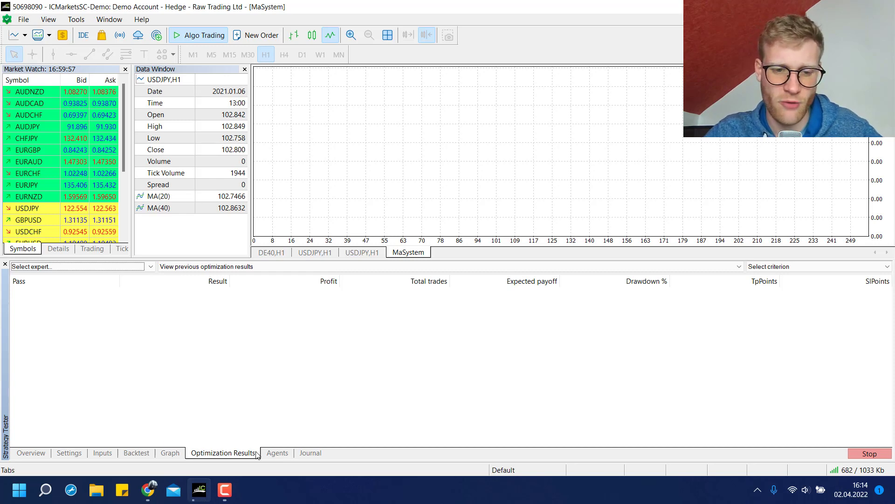
Examine the task progress of the local agent cores, including Core 01, and check the optimization results for finished passes
left_click(284, 455)
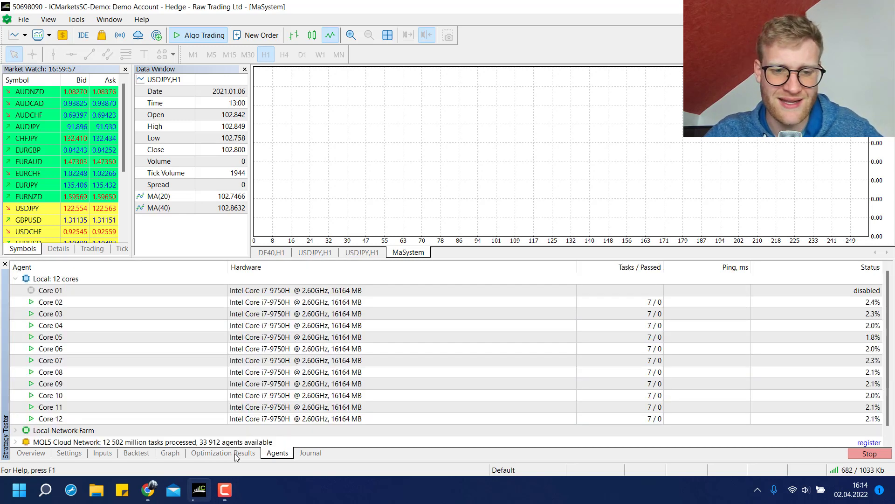
left_click(236, 455)
left_click(275, 455)
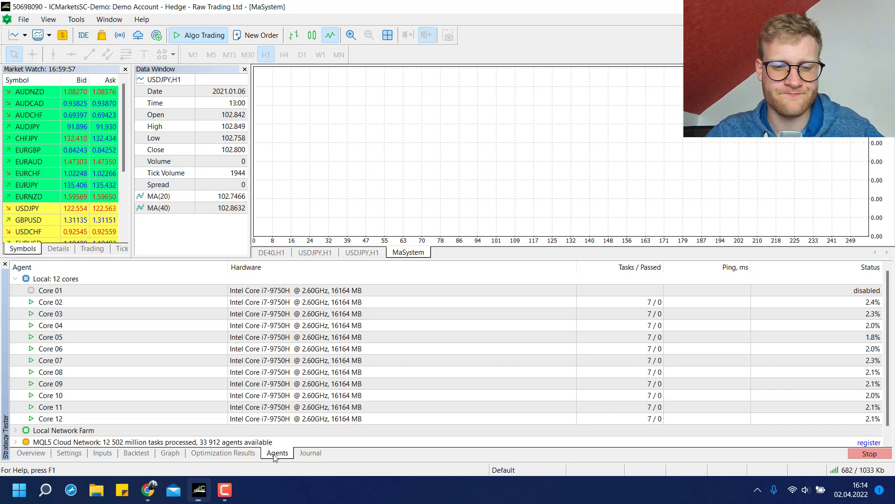
left_click(234, 454)
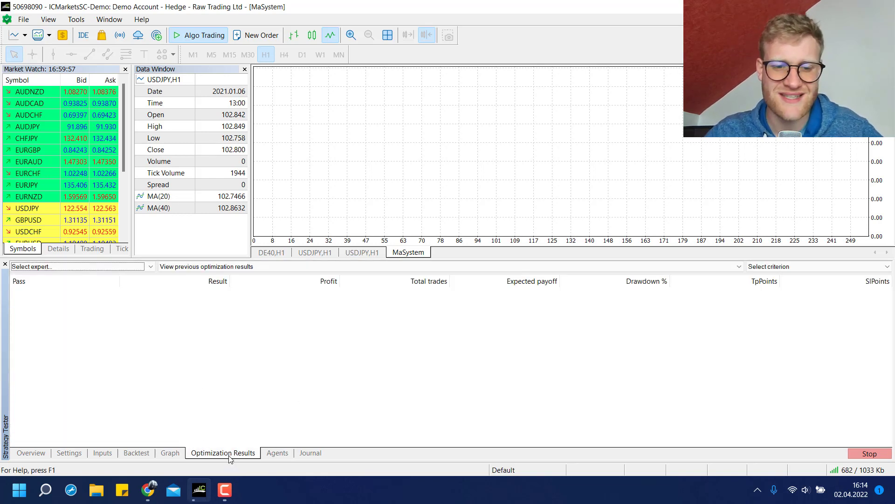
left_click(277, 454)
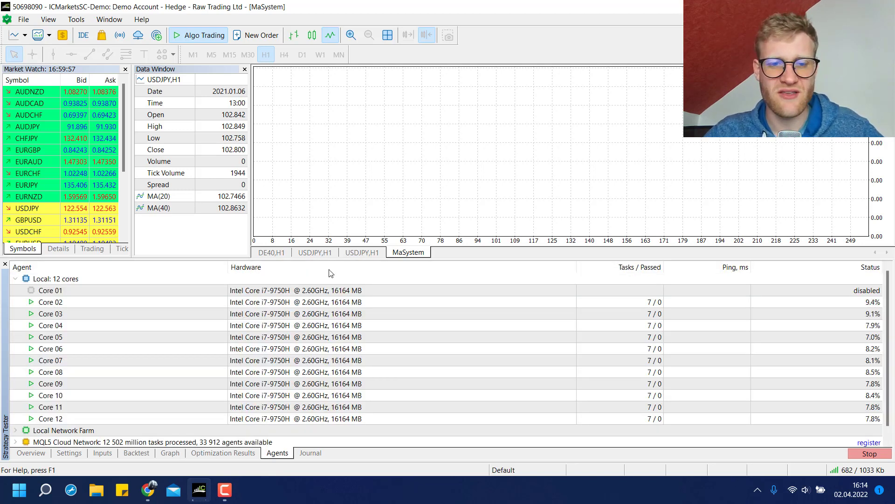
left_click(345, 291)
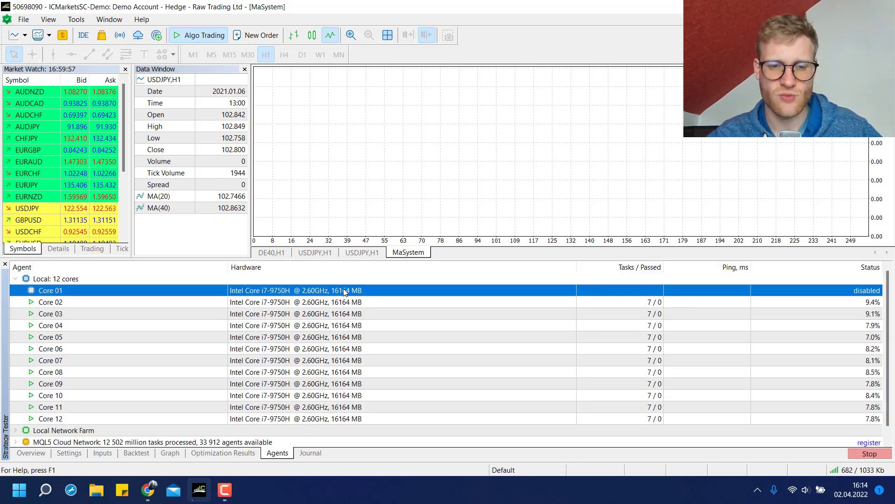
Examine the task counts and status percentages of the local agent cores, going through the list from Core 01 to Core 12
left_click(390, 321)
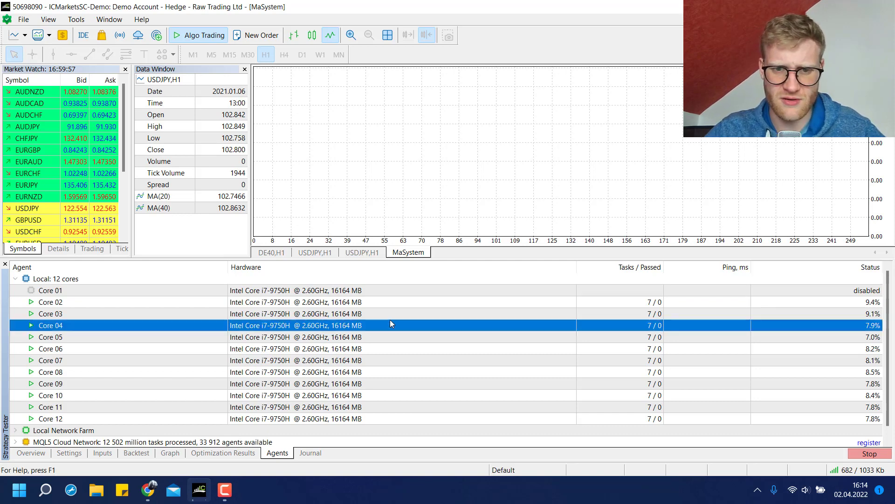
key("Down")
key("Down")
key("Down")
key("Down")
key("Down")
key("Down")
key("Down")
key("Down")
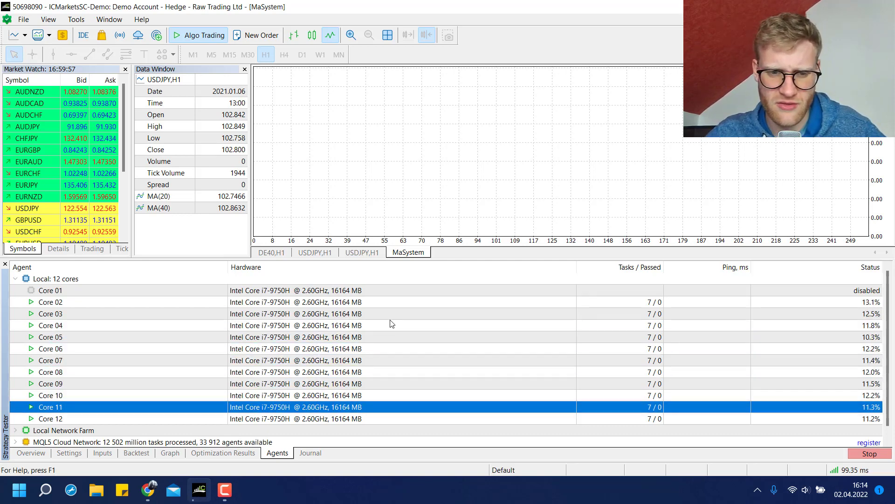
key("Up")
key("Up")
key("Up")
key("Up")
key("Up")
key("Up")
key("Up")
key("Up")
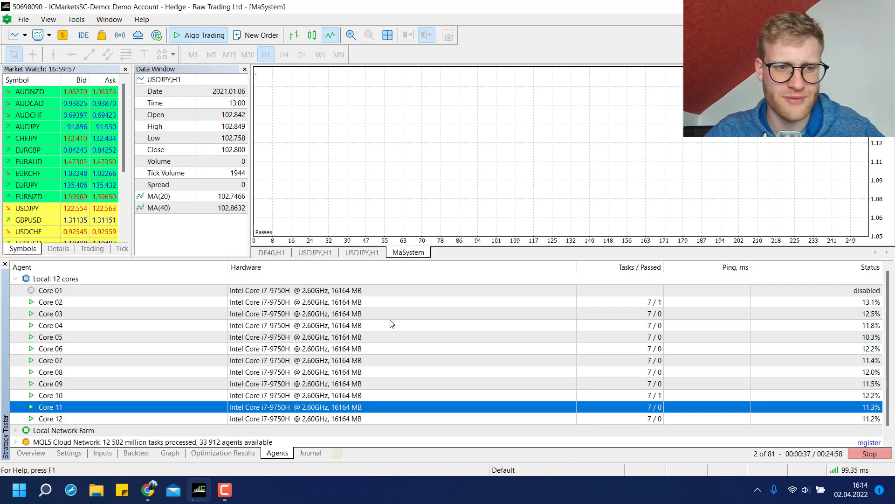
key("Up")
key("Up")
key("Up")
key("Up")
key("Down")
key("Down")
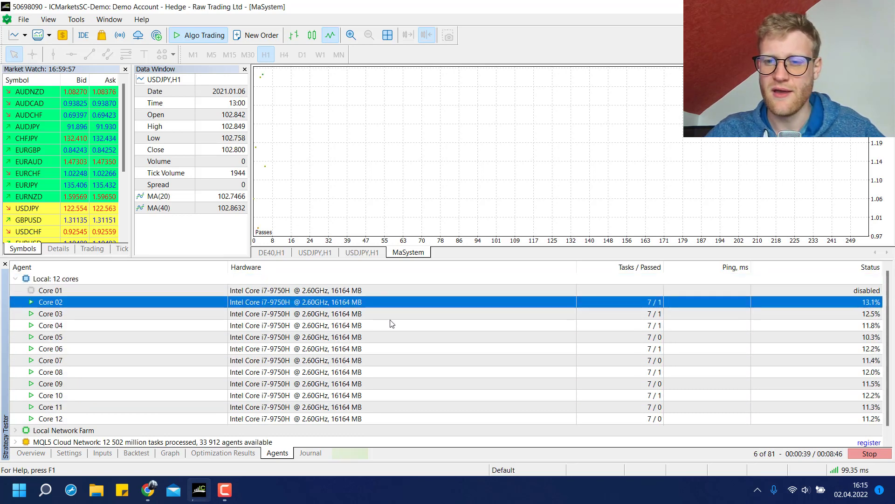
key("Down")
key("Down")
key("Down")
key("Down")
key("Down")
key("Down")
key("Down")
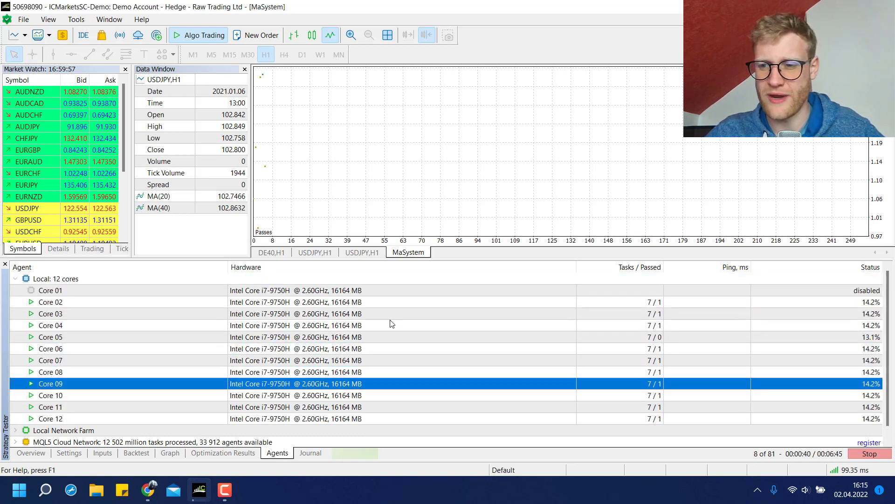
key("Up")
key("Up")
key("Up")
key("Up")
key("Up")
key("Up")
key("Up")
key("Up")
key("Up")
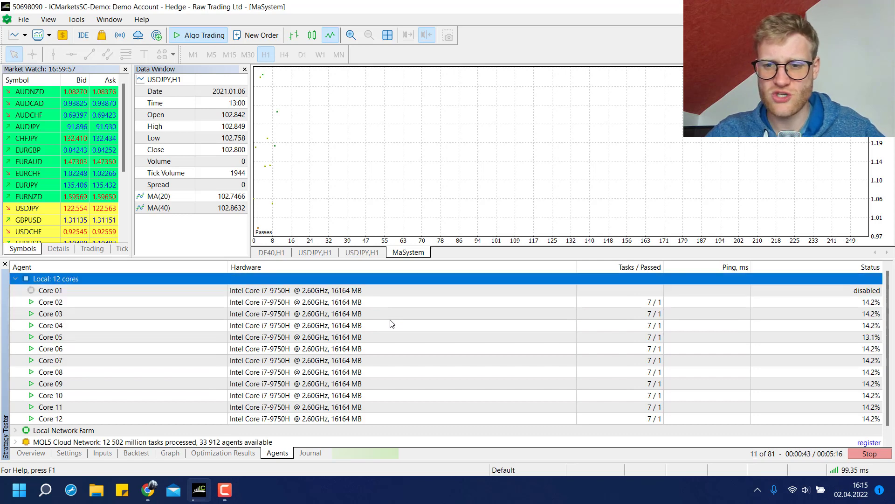
Check the first optimization results, and examine the task progress of Core 02 among the local agents
left_click(247, 451)
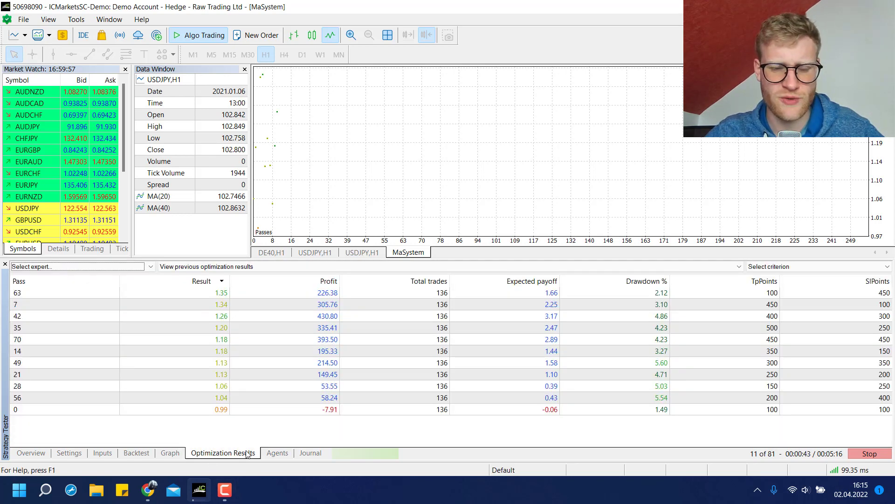
left_click(286, 452)
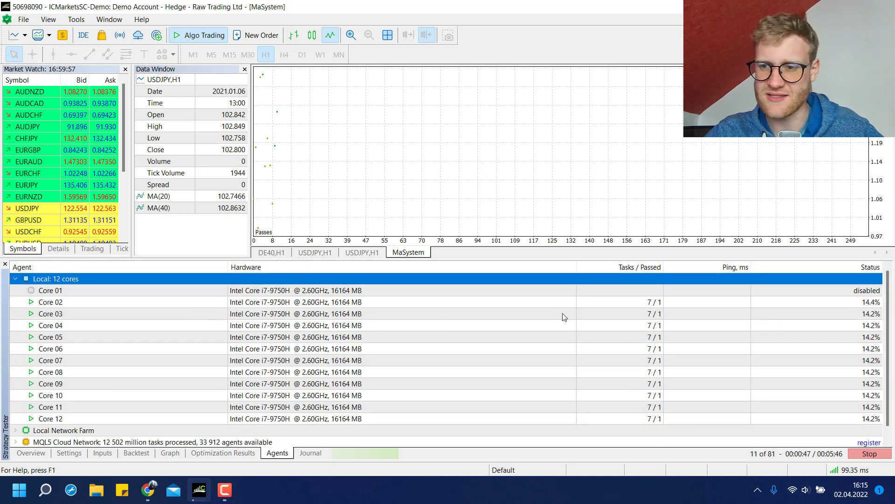
left_click(576, 303)
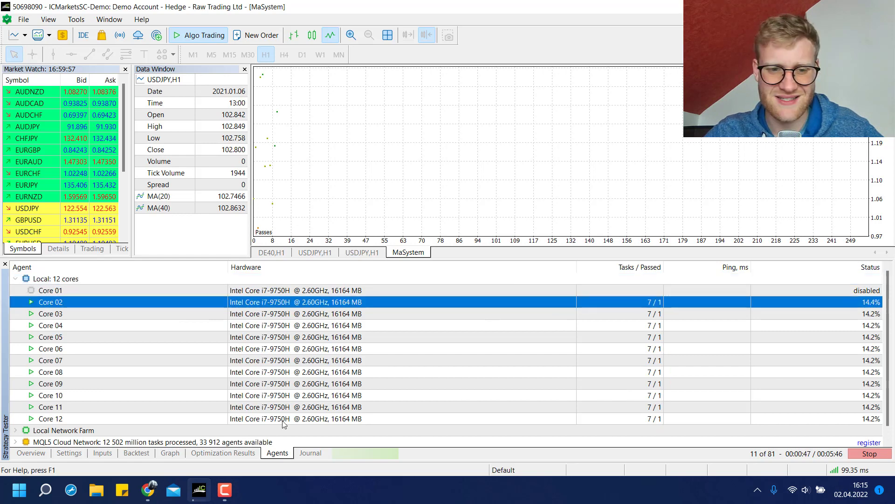
Check the optimization criterion in the tester settings, and examine the figures of pass 63 in the optimization results
left_click(240, 457)
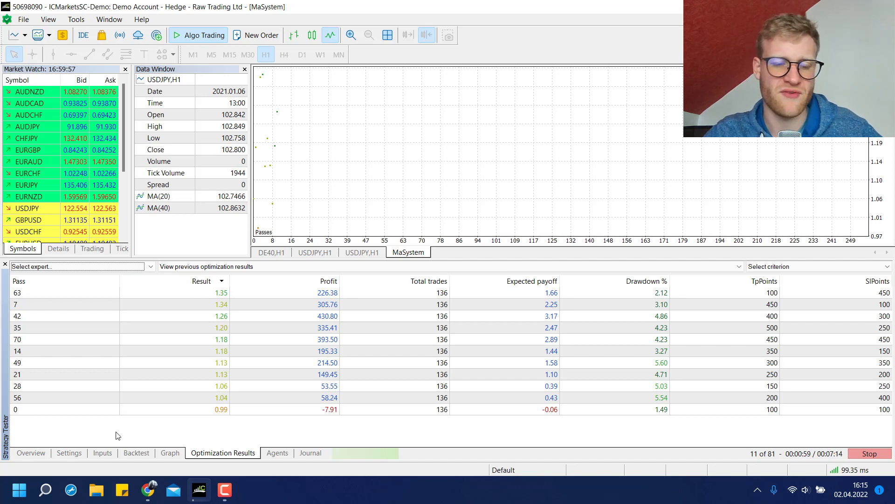
left_click(80, 454)
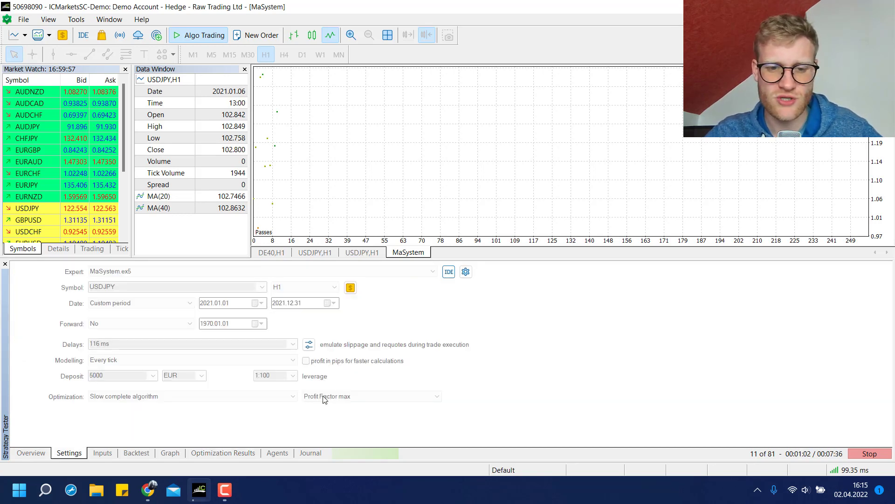
left_click(241, 455)
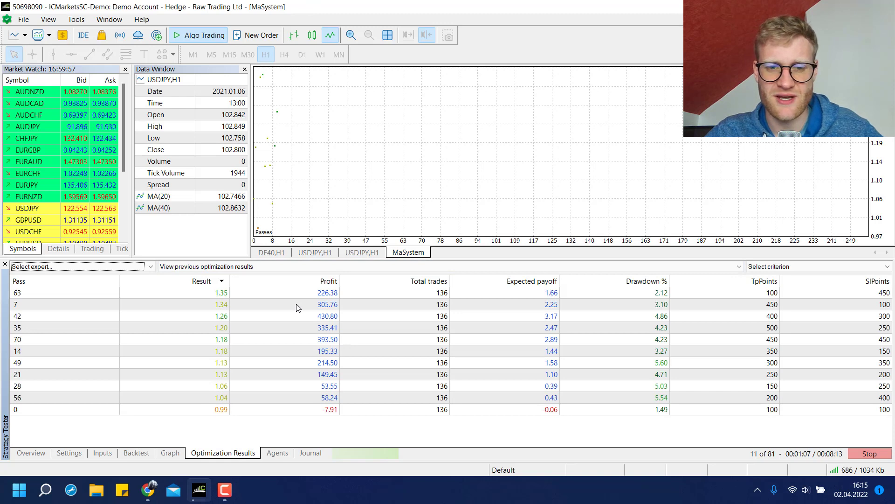
left_click(450, 295)
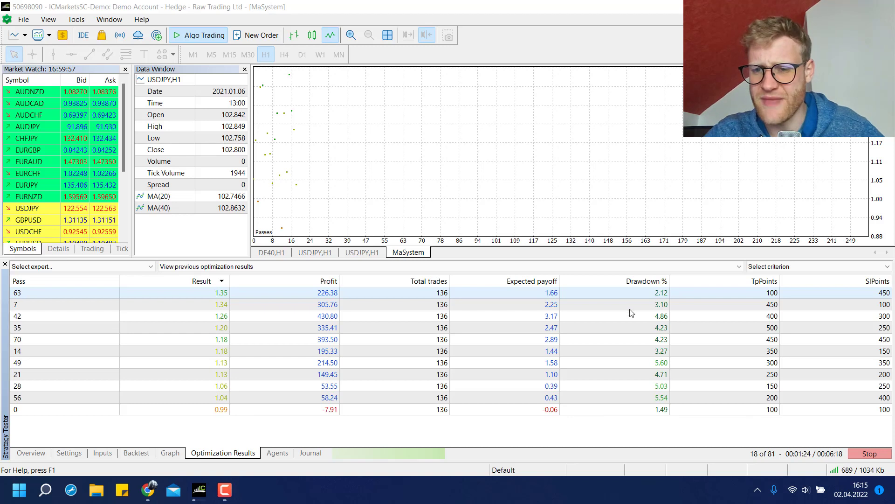
left_click(612, 291)
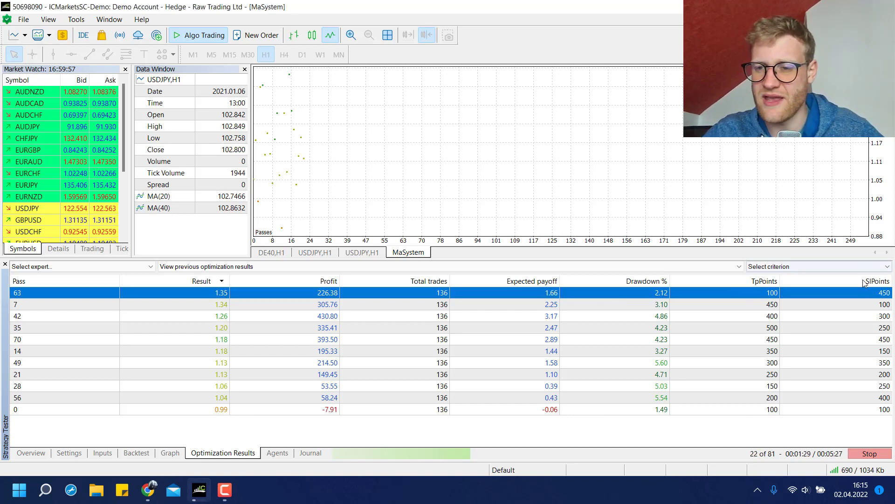
Sort the optimization results by TpPoints and back by Result in descending order, and compare passes 7 and 63
left_click(763, 281)
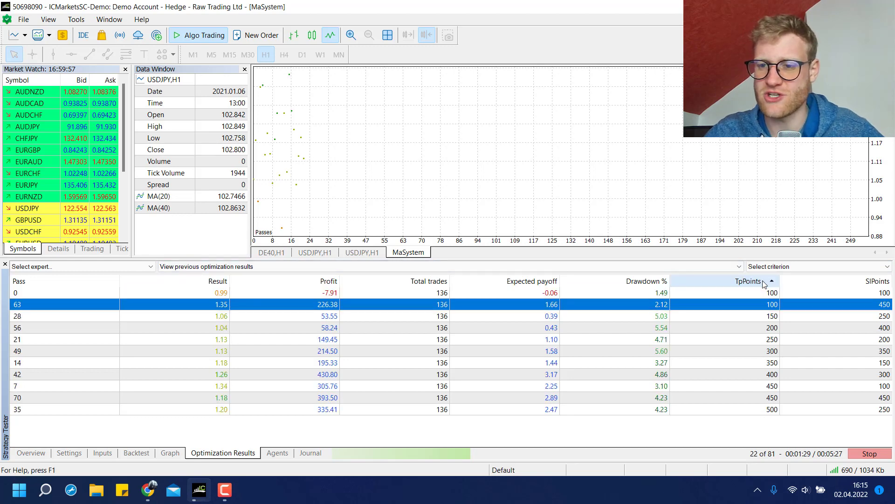
left_click(219, 280)
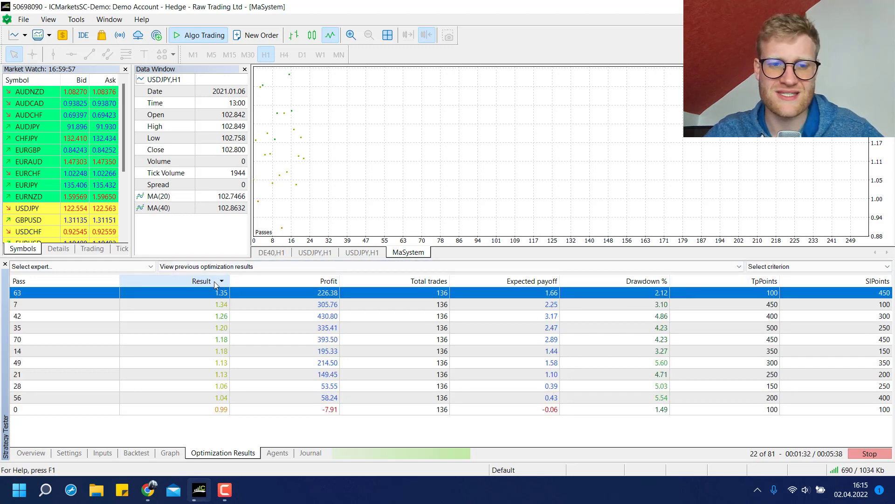
left_click(748, 304)
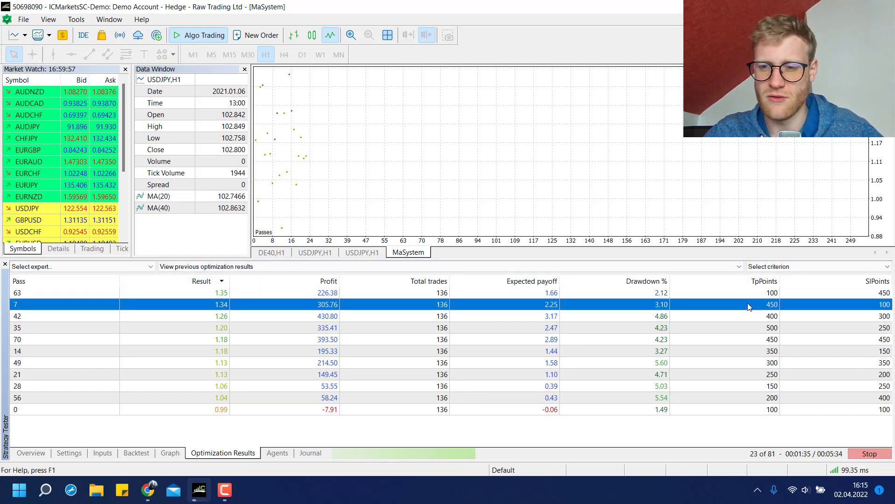
left_click(731, 293)
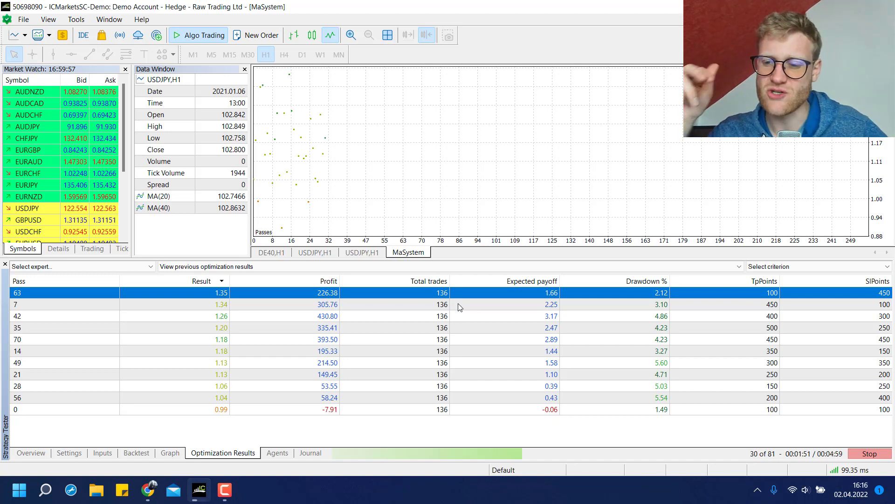
Refresh the optimization results, review the list from best to worst result, and examine the figures of pass 8
left_click(278, 453)
left_click(252, 453)
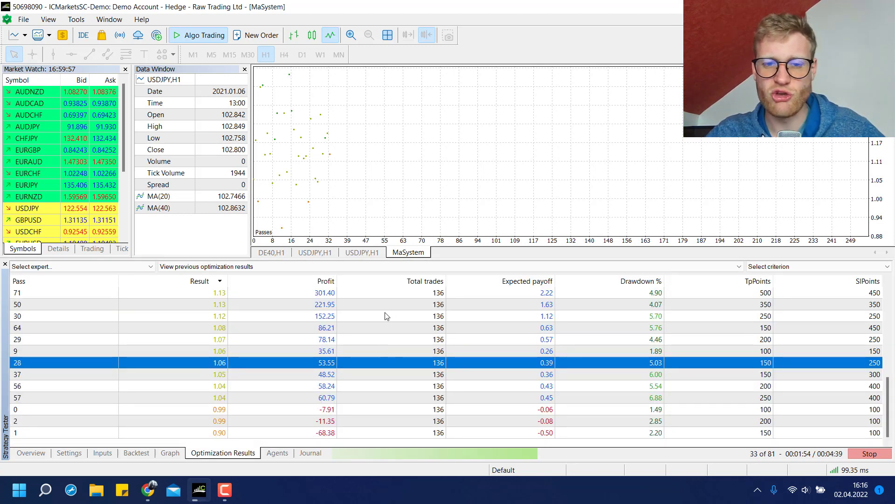
scroll(383, 312, "up", 6)
left_click(353, 295)
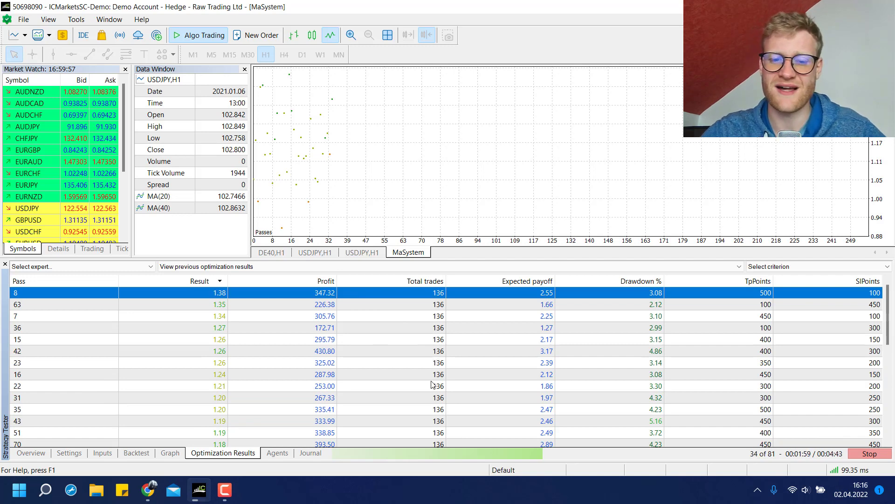
scroll(386, 332, "down", 10)
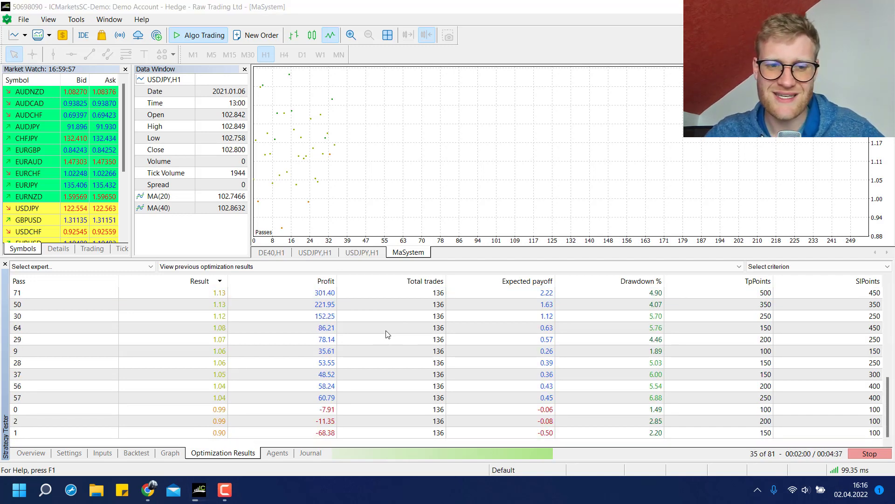
scroll(386, 332, "up", 10)
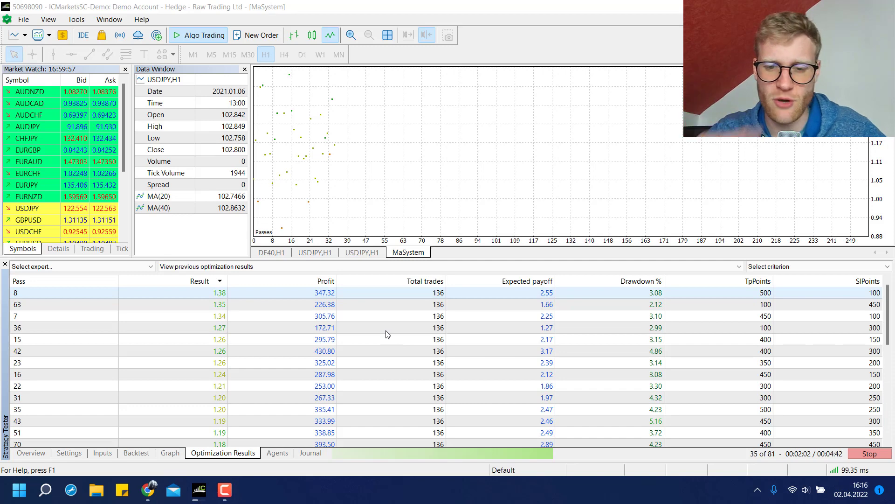
left_click(286, 291)
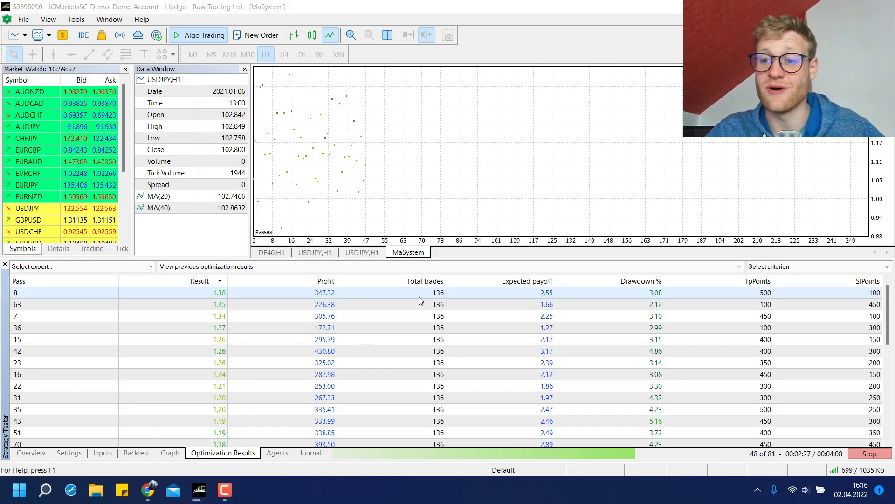
left_click(518, 292)
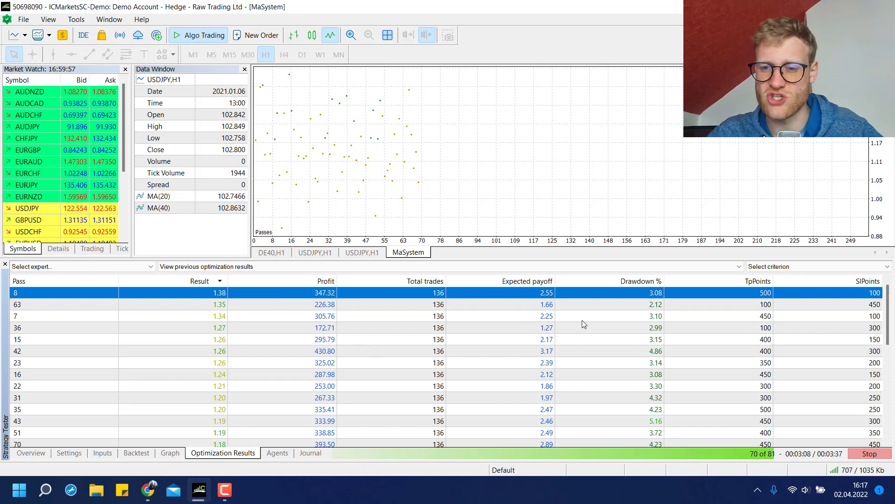
Recheck the progress of the agent cores, and examine the refreshed optimization results near the top of the list
left_click(277, 452)
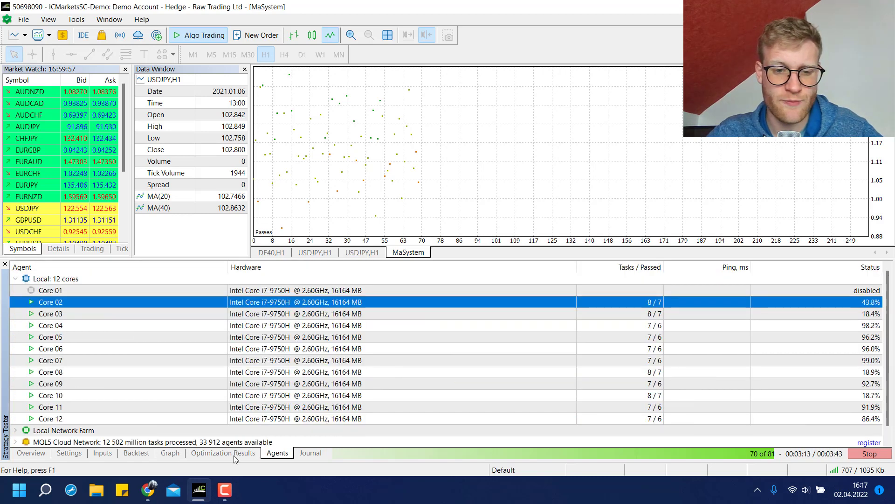
left_click(234, 453)
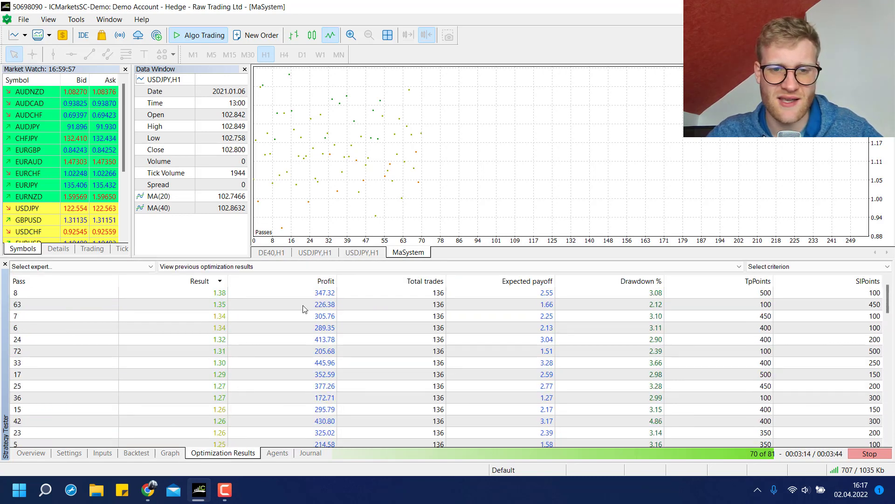
left_click(304, 309)
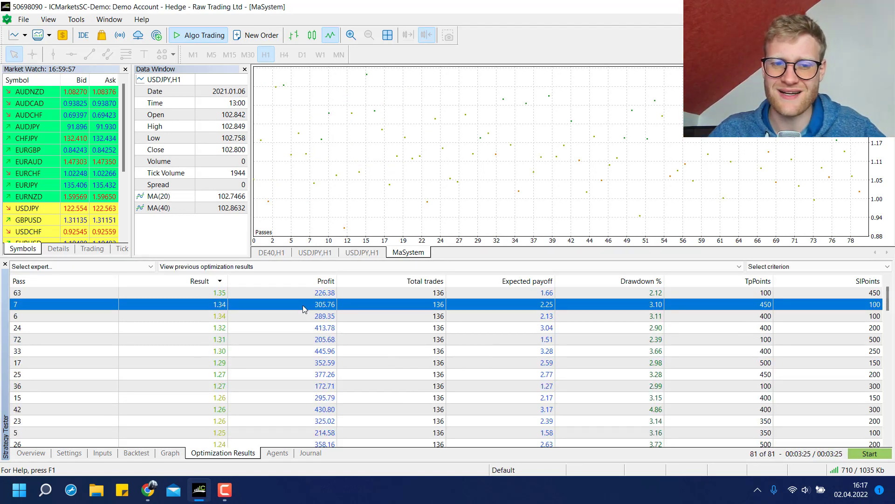
Compare the profit, drawdown, TpPoints and SlPoints of the top-ranked passes 8, 63 and 7
left_click(303, 306)
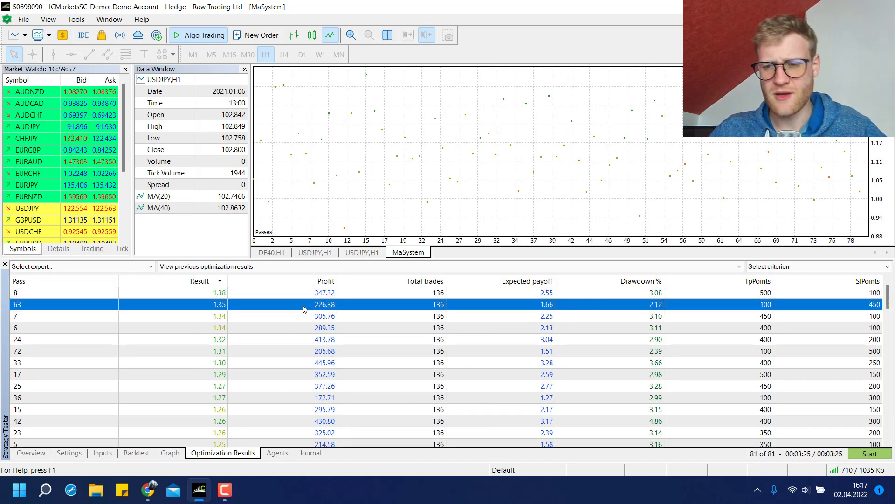
key("Down")
key("Up")
key("Up")
key("Down")
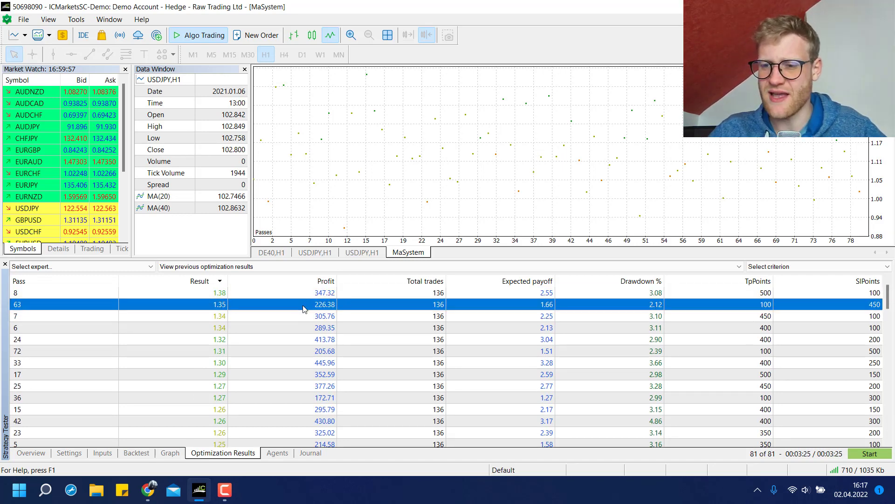
key("Up")
key("Down")
key("Up")
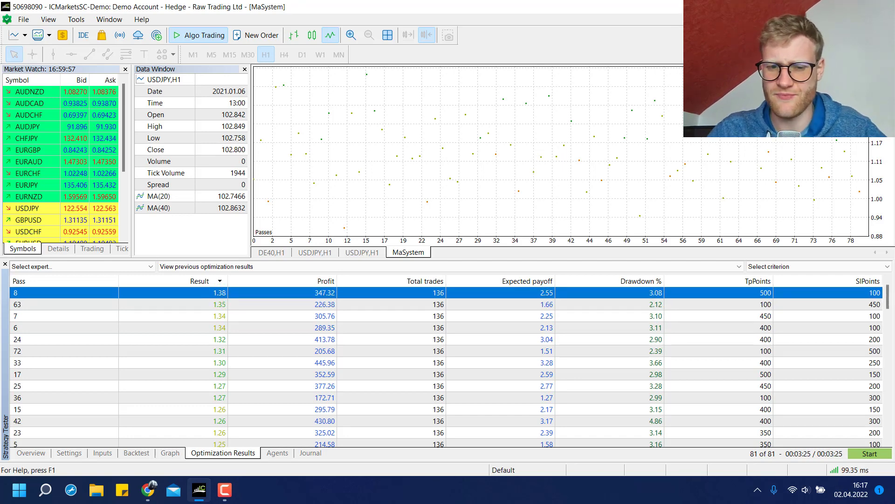
key("Down")
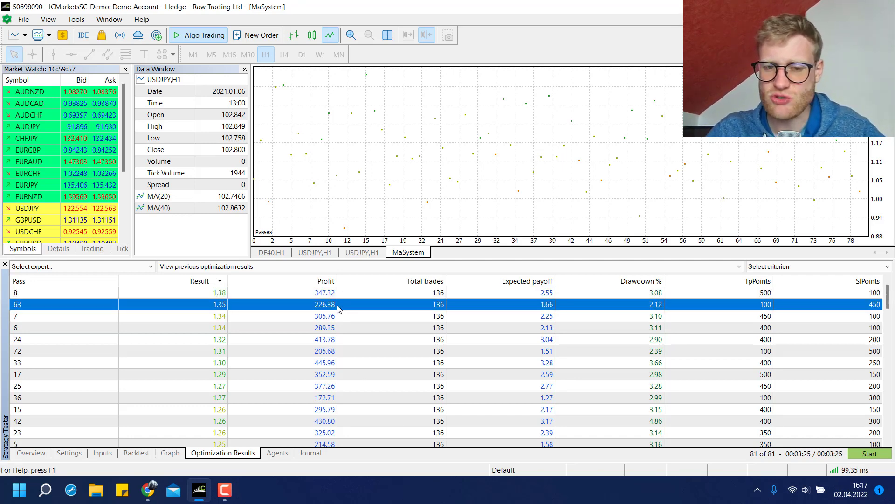
key("Down")
key("Up")
key("Up")
key("Down")
key("Up")
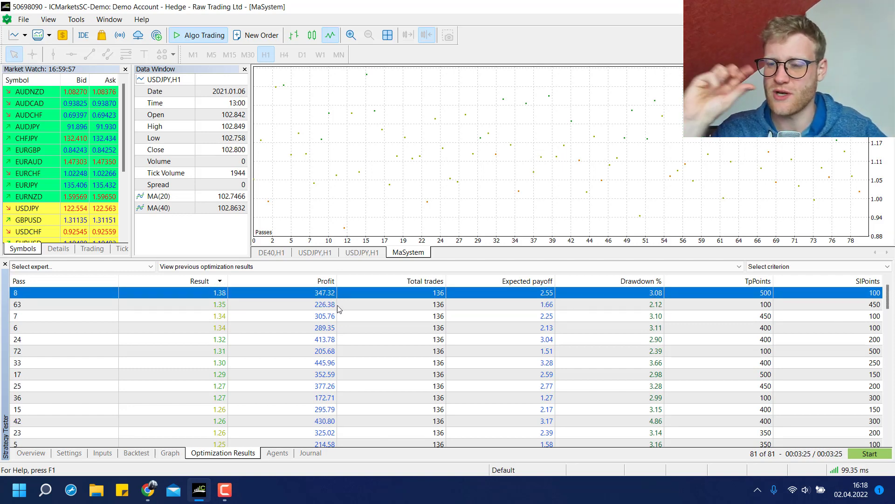
Go through the finished optimization results row by row from the best pass down to the worst, pass 1
key("Down")
key("Down")
key("Down")
key("Down")
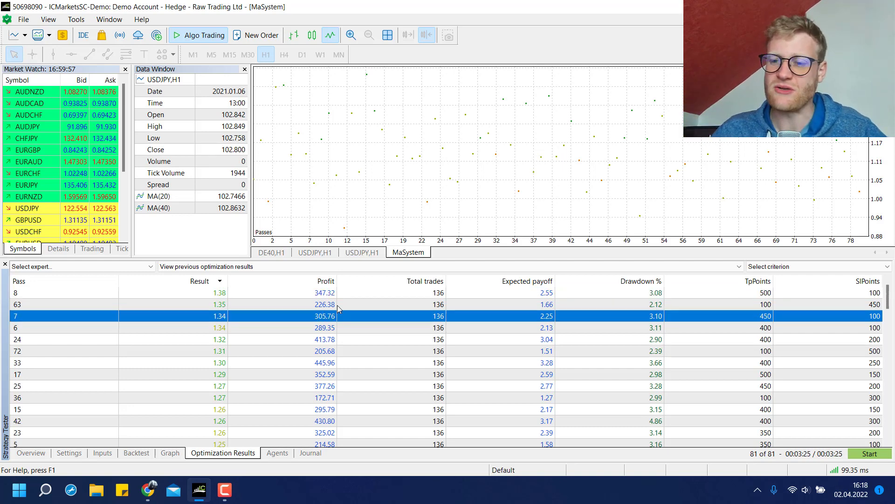
key("Down")
key("Down")
key("Down")
key("Down")
key("Down")
key("Down")
key("Down")
key("Down")
key("Down")
key("Down")
key("Down")
key("Down")
key("Down")
key("Down")
key("Down")
key("Down")
key("Down")
key("Down")
key("Down")
key("Down")
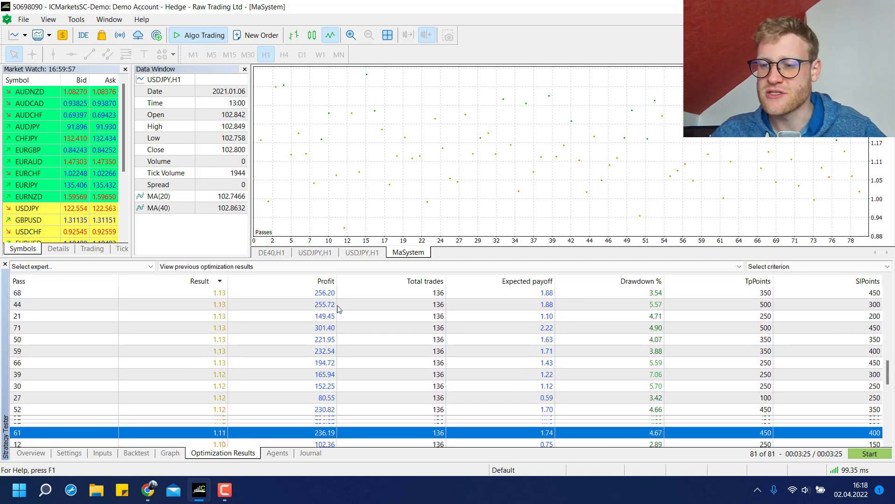
key("Down")
key("Down")
key("Down")
key("Down")
key("Down")
key("Down")
key("Down")
key("Down")
key("Down")
key("Down")
key("Down")
key("Down")
key("Down")
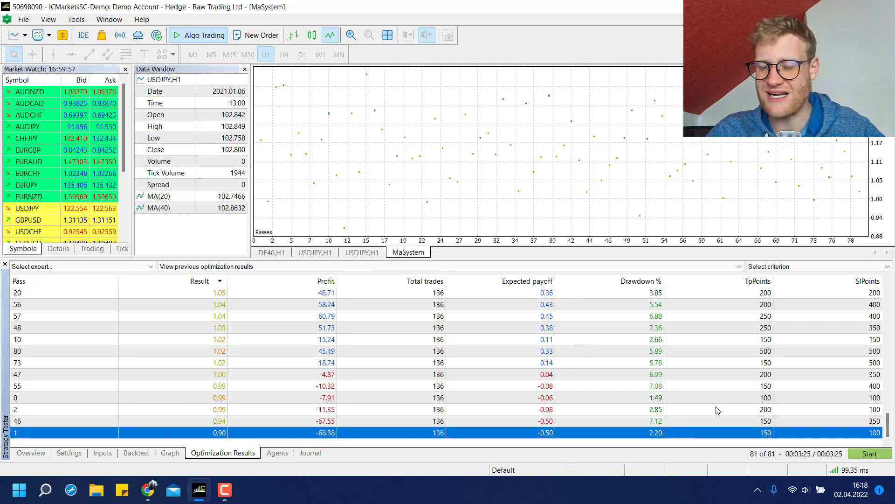
Return to the best optimization results and compare the TpPoints values of passes 8, 33, 7 and 24
scroll(637, 376, "up", 20)
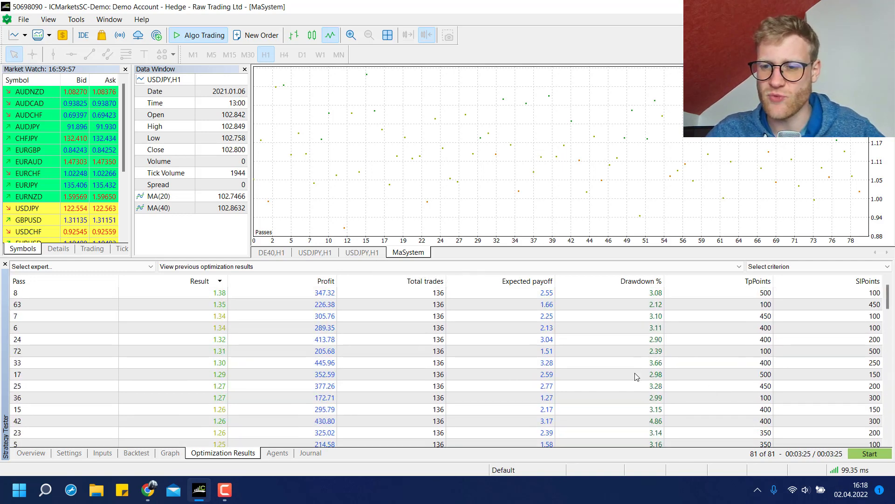
left_click(711, 292)
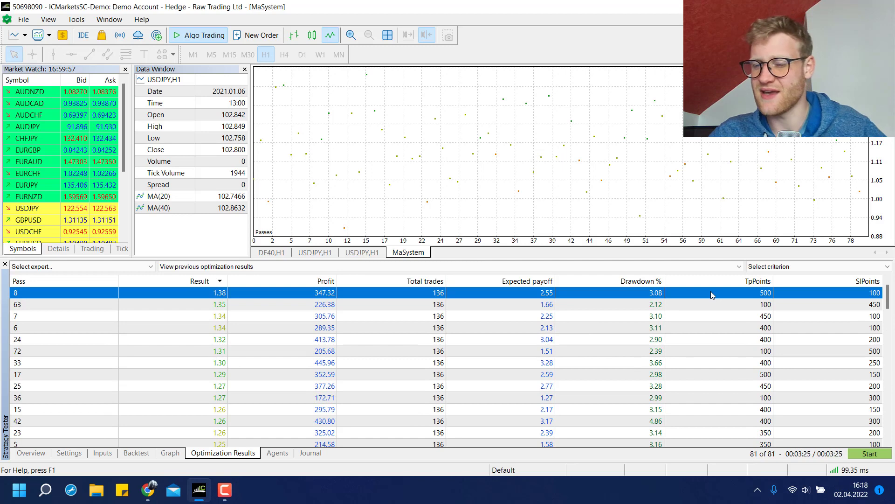
left_click(733, 310)
left_click(754, 362)
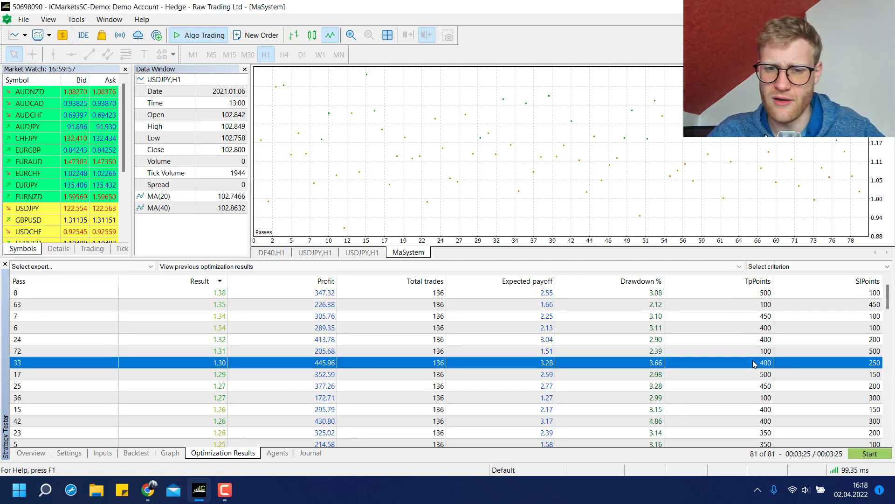
left_click(696, 314)
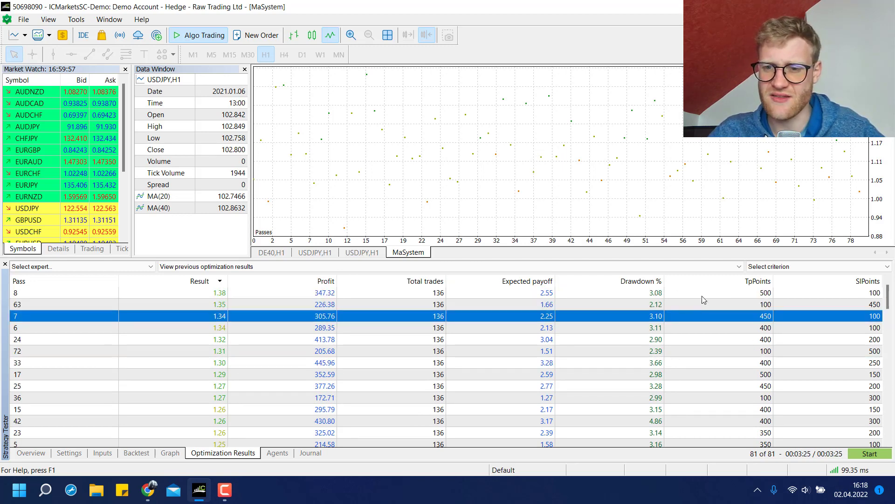
left_click(709, 296)
left_click(760, 339)
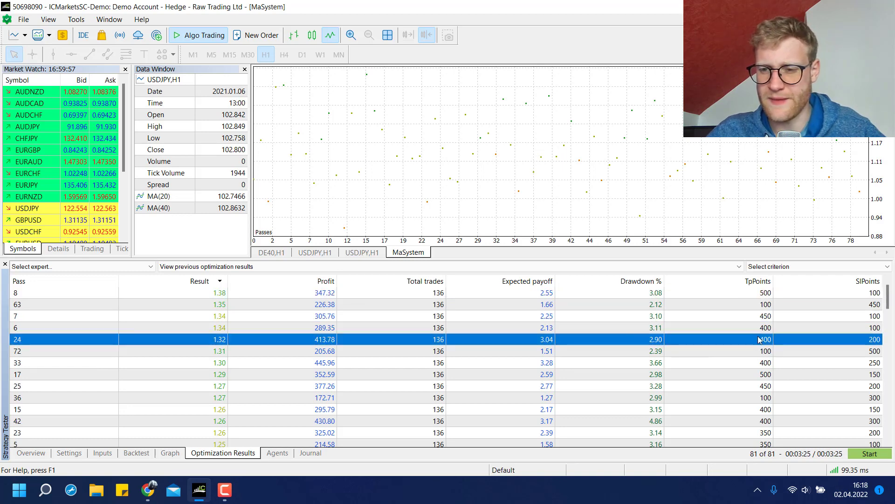
Step through the top-ranked passes down to pass 42 and back to pass 8, examining their take-profit values
key("Down")
key("Up")
key("Up")
key("Up")
key("Down")
key("Down")
key("Down")
key("Down")
key("Down")
key("Down")
key("Down")
key("Down")
key("Down")
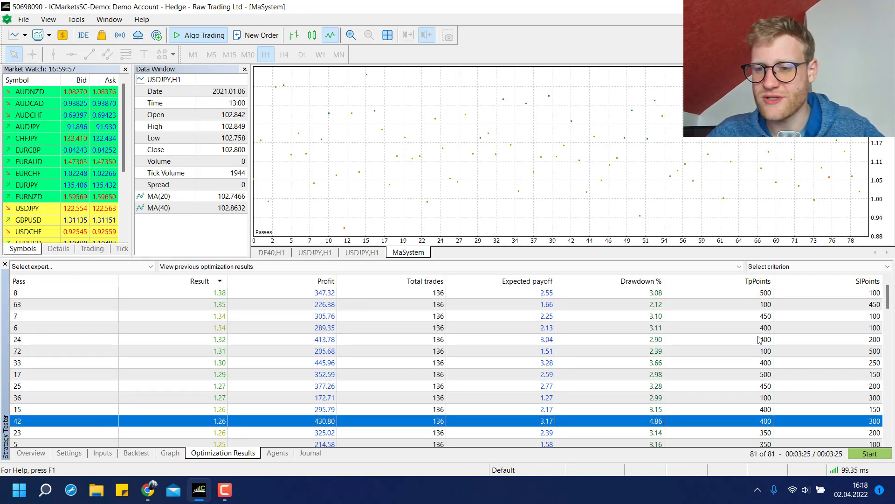
key("Up")
key("Up")
key("Up")
key("Up")
key("Up")
key("Up")
key("Up")
key("Up")
key("Up")
key("Up")
key("Up")
Examine the TpPoints of the worst-ranked passes at the end of the results, down to pass 1
scroll(761, 340, "down", 20)
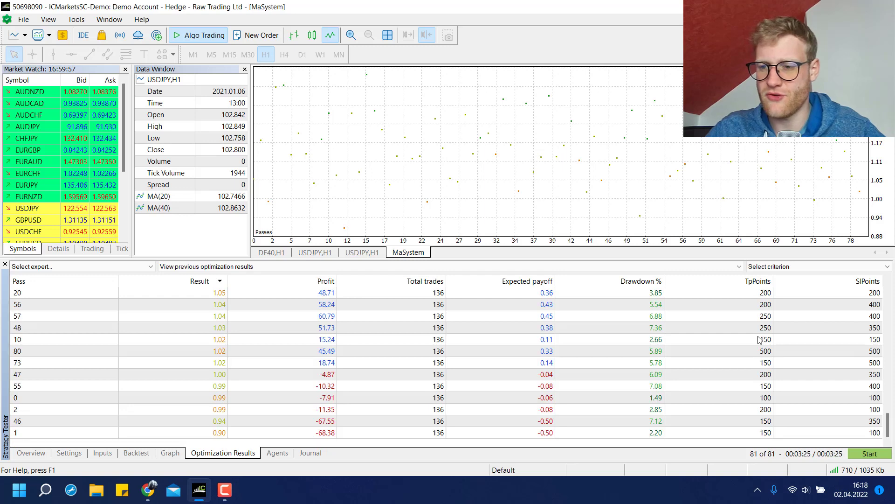
left_click(796, 389)
key("Down")
key("Down")
key("Down")
key("Down")
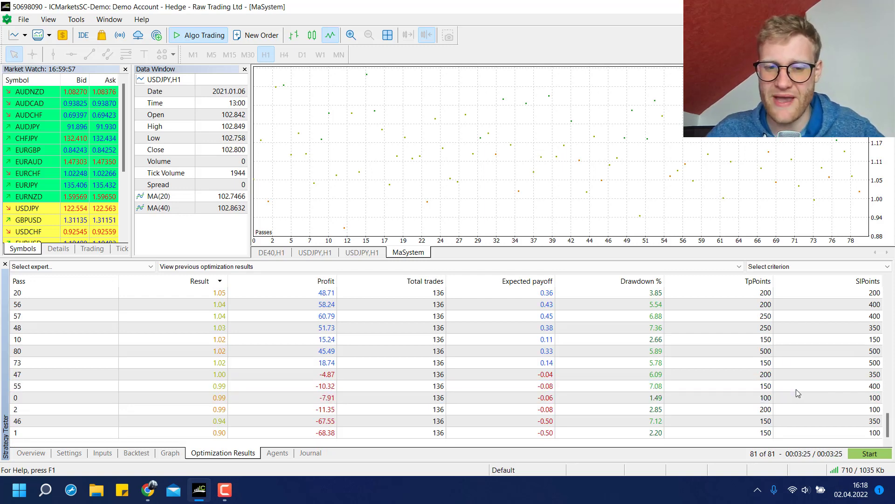
key("Up")
key("Up")
key("Up")
key("Up")
key("Up")
key("Down")
key("Down")
key("Down")
key("Down")
key("Down")
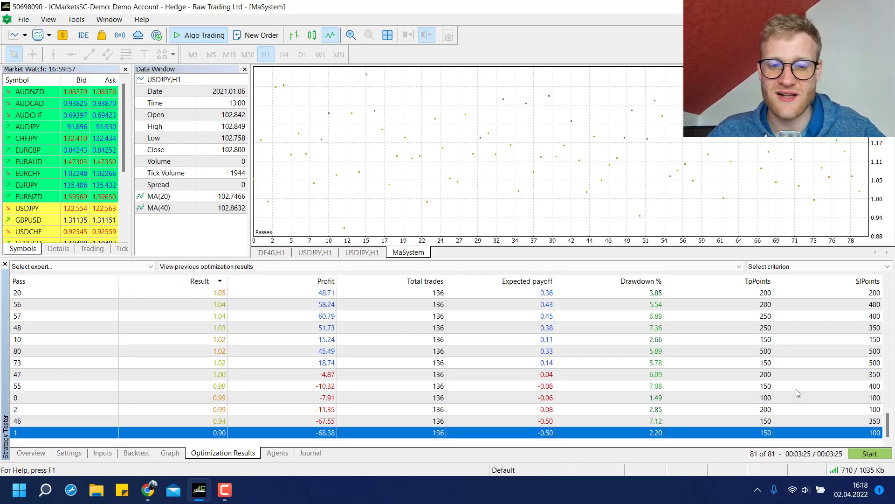
Go back and forth through the losing passes, comparing their take-profit values with their profit
key("Up")
key("Up")
key("Up")
key("Up")
key("Up")
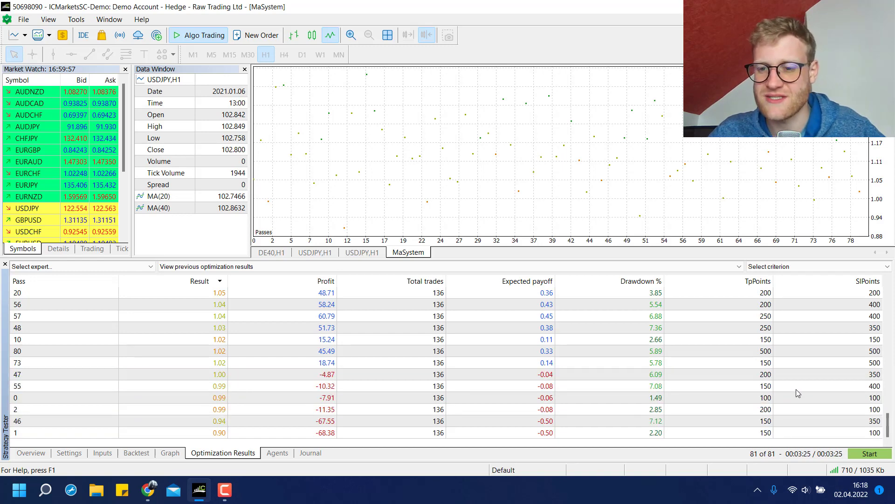
key("End")
key("Up")
key("Down")
key("Up")
key("Up")
key("Up")
key("Up")
key("Up")
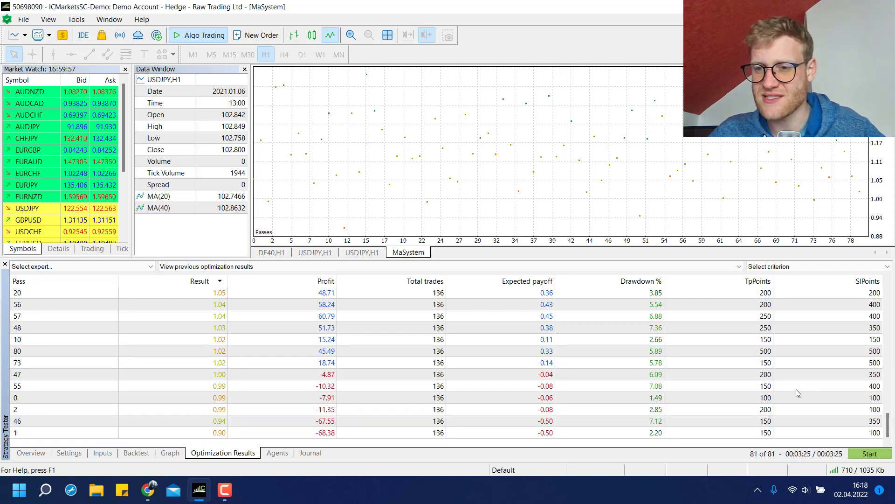
key("Down")
key("Down")
key("Down")
key("Down")
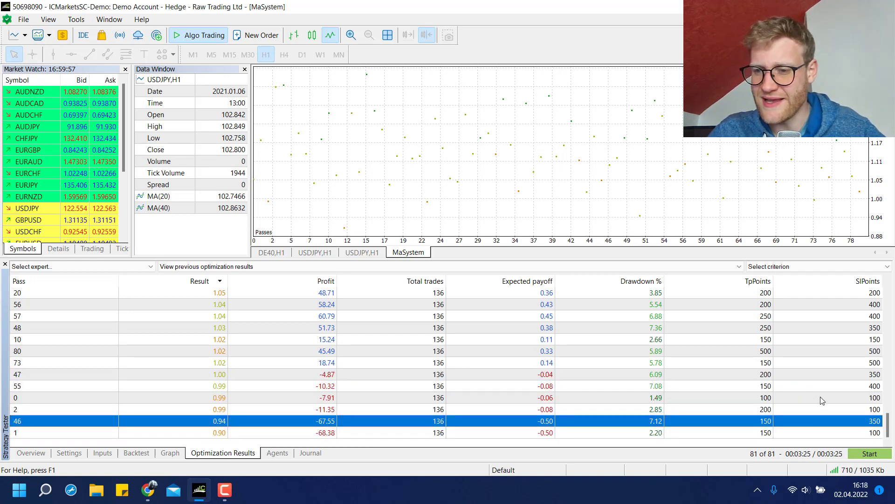
Compare the SlPoints of the lowest-ranked passes 0, 2, 46 and 1
left_click(847, 395)
key("Down")
key("Up")
key("Up")
key("Down")
key("Down")
key("Down")
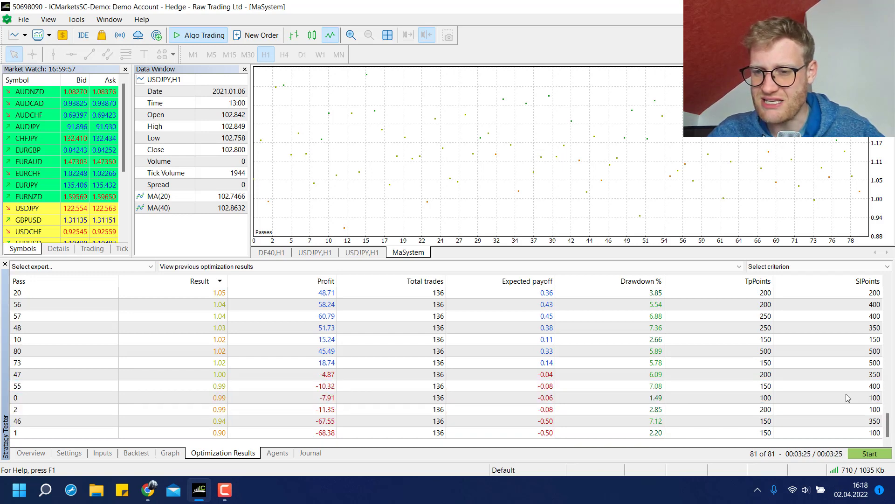
key("Up")
key("Up")
key("Down")
key("Up")
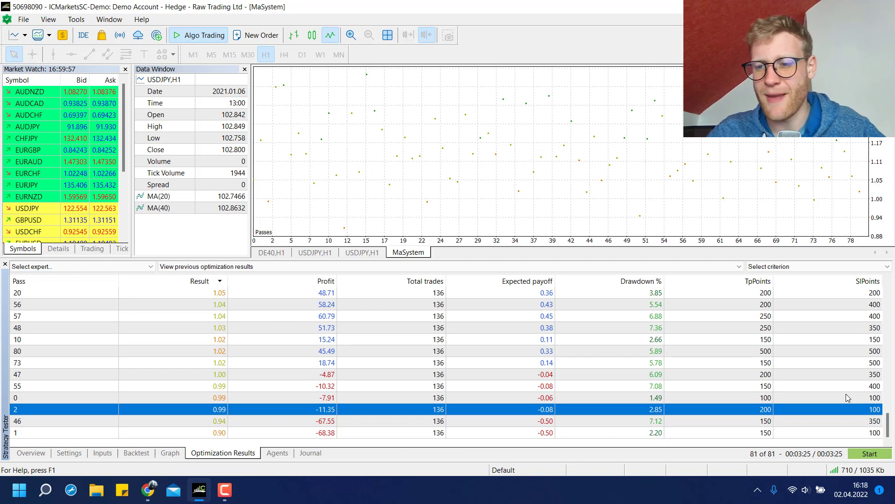
key("Up")
key("Down")
key("Down")
key("Down")
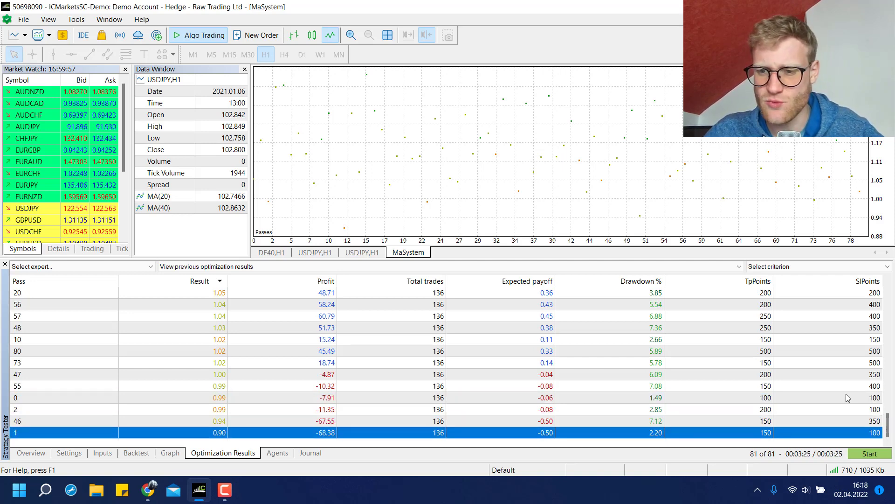
key("Up")
key("Up")
key("Up")
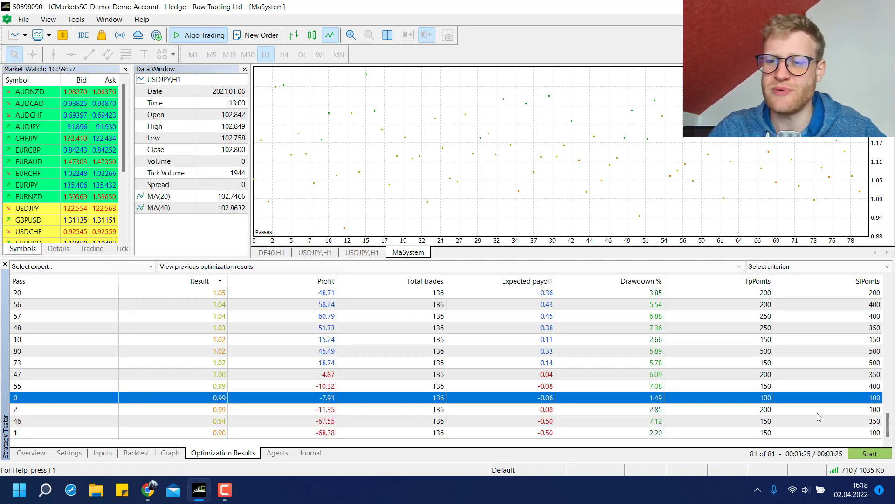
Return to the top of the results and examine the SlPoints of the best passes, starting and ending with pass 8
scroll(721, 384, "up", 20)
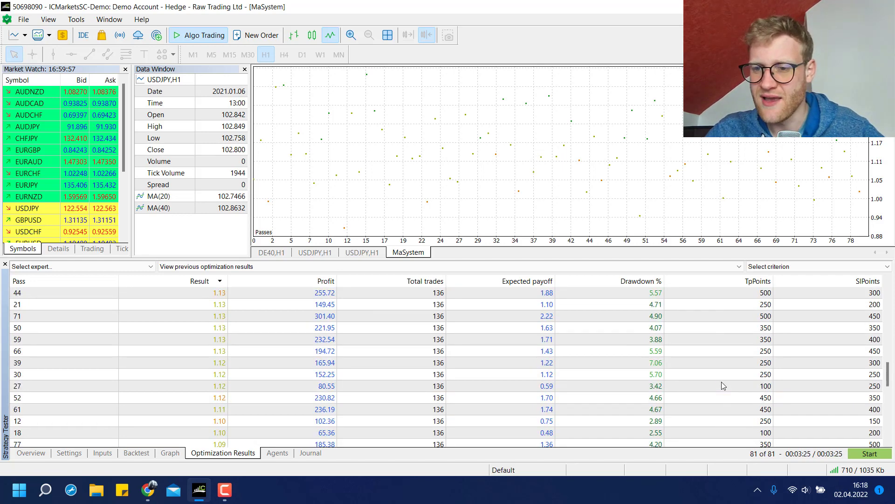
left_click(844, 297)
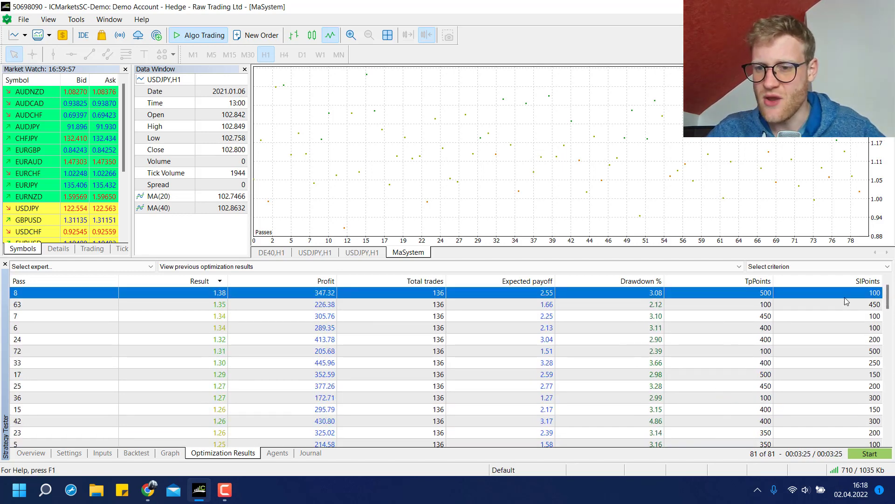
key("Down")
key("Down")
key("Down")
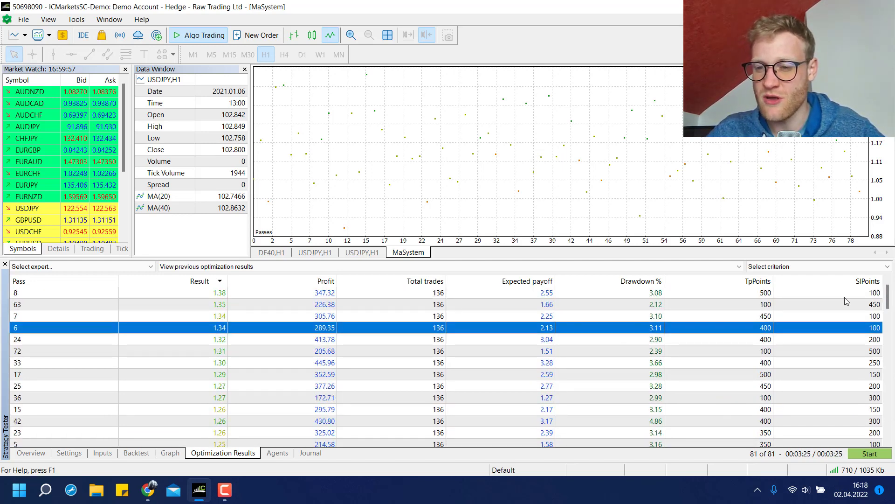
key("Down")
key("Down")
key("Down")
key("Down")
key("Down")
key("Down")
key("Up")
key("Up")
key("Up")
key("Up")
key("Up")
key("Up")
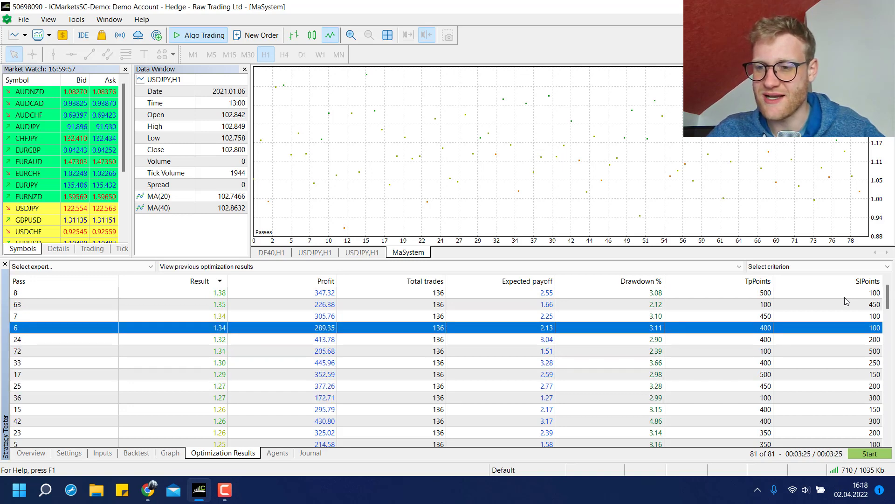
key("Up")
key("Down")
key("Up")
key("Up")
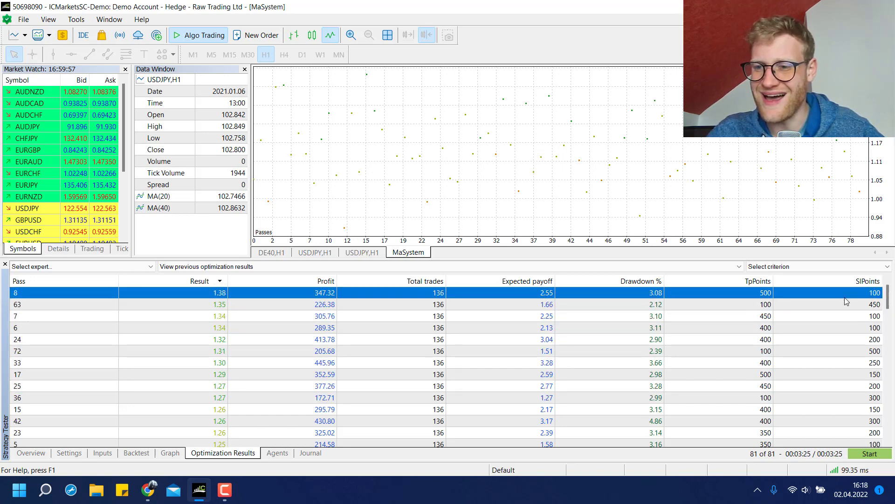
key("Down")
key("Up")
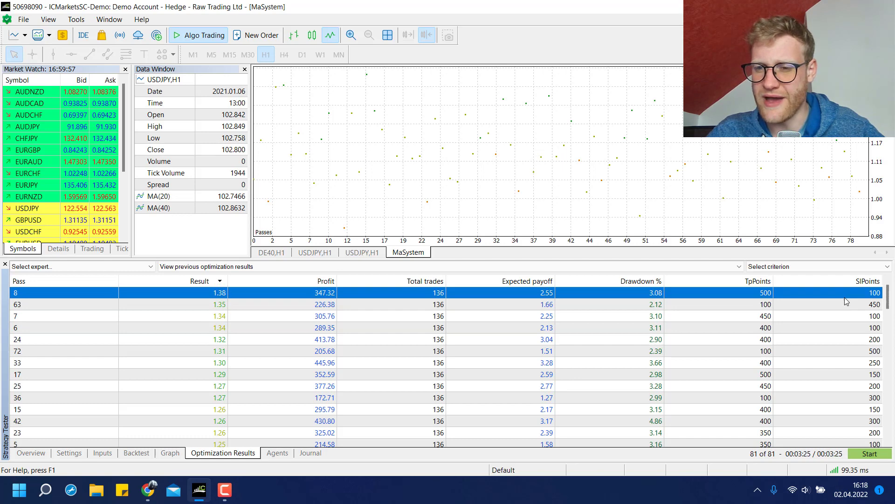
Review the top-ranked rows once more from pass 8 downward and back, comparing stop-loss and take-profit combinations
key("Down")
key("Down")
key("Down")
key("Down")
key("Down")
key("Down")
key("Down")
key("Down")
key("Down")
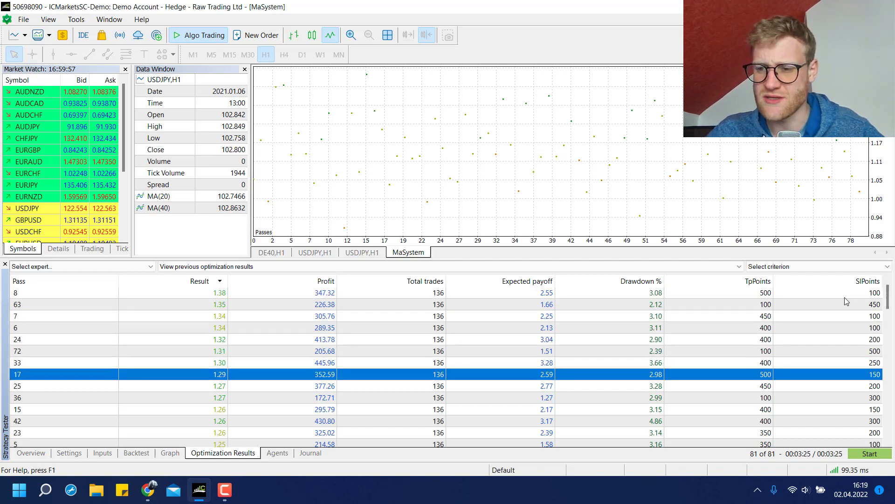
key("Up")
key("Up")
key("Up")
key("Up")
key("Up")
key("Up")
key("Up")
key("Up")
key("Up")
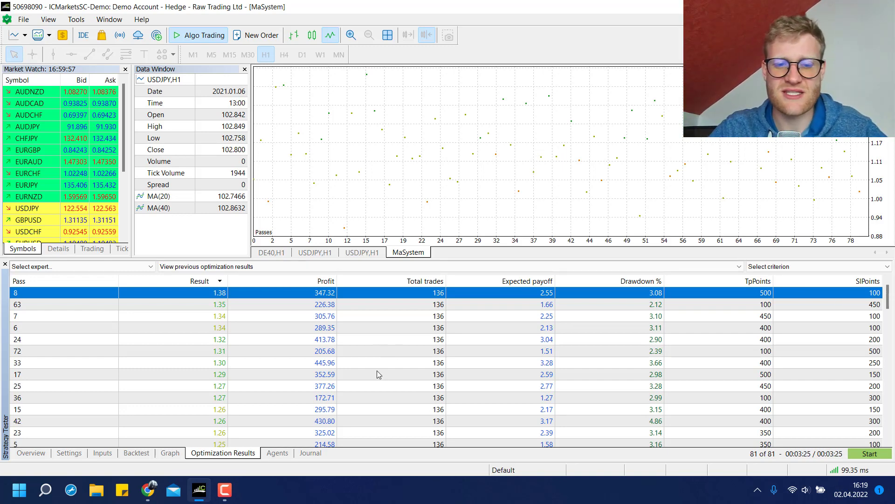
Compare the result and profit of passes 8 and 63
left_click(235, 301)
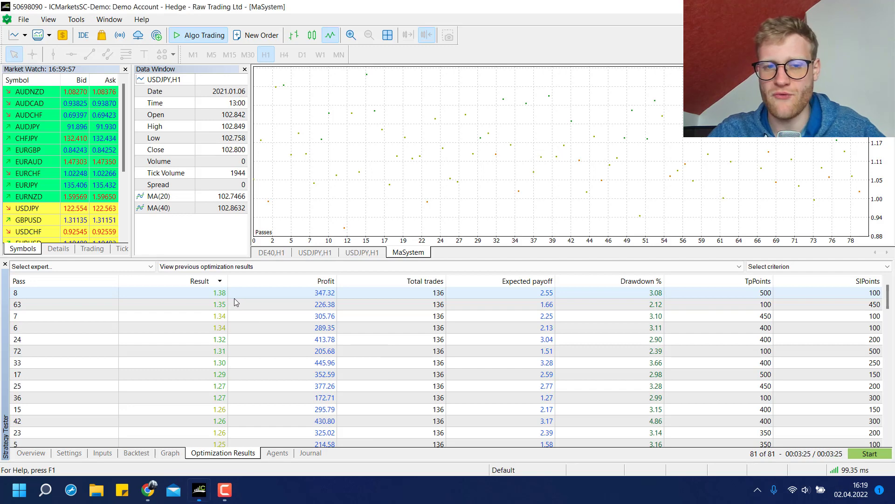
left_click(253, 306)
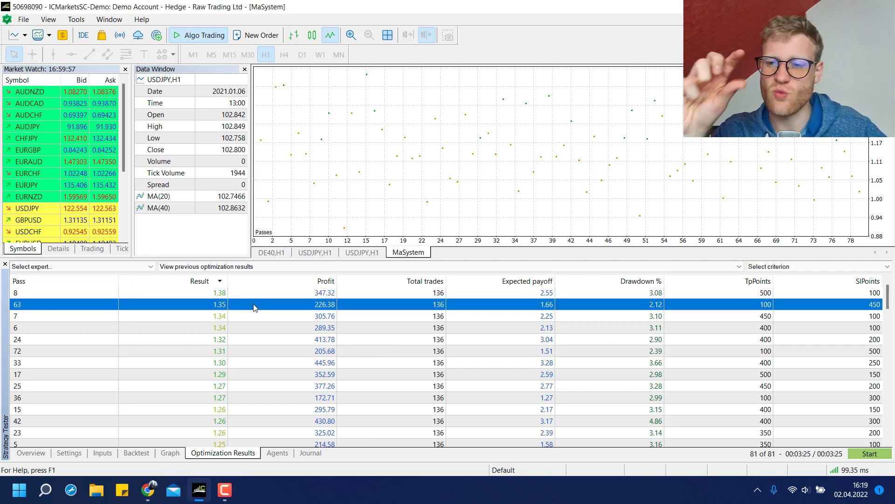
left_click(224, 294)
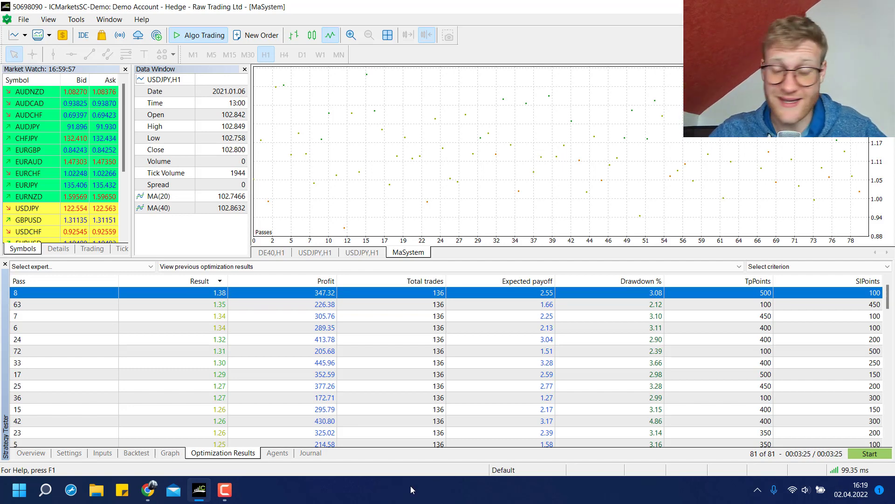
Run a single backtest with the parameters of pass 7 from the optimization results
double_click(403, 316)
left_click(381, 296)
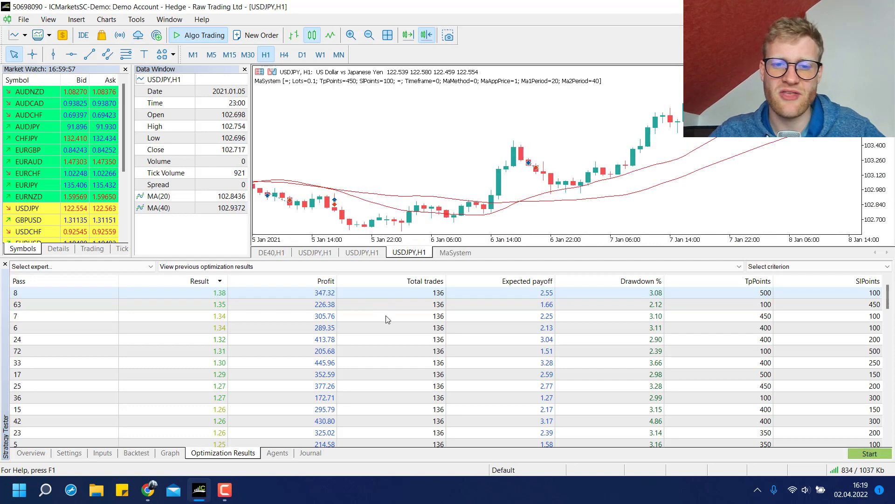
left_click(385, 315)
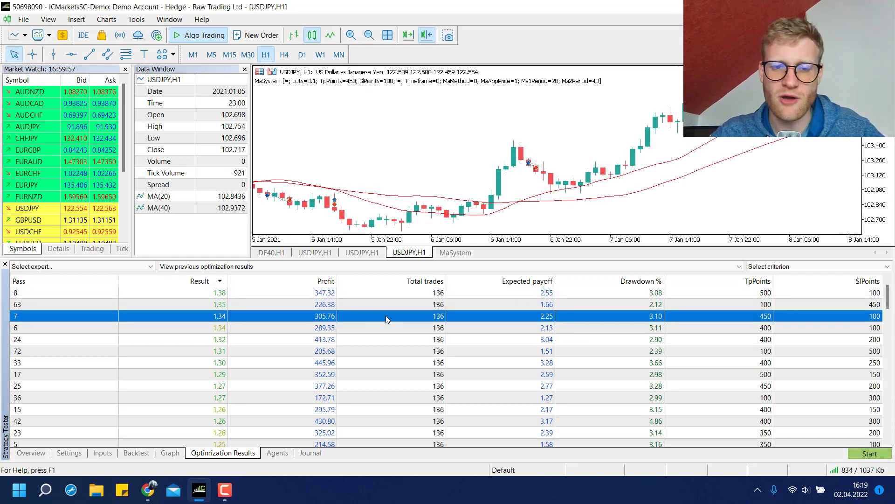
Check the tester's input values for TpPoints and SlPoints, and return to the optimization results
left_click(325, 295)
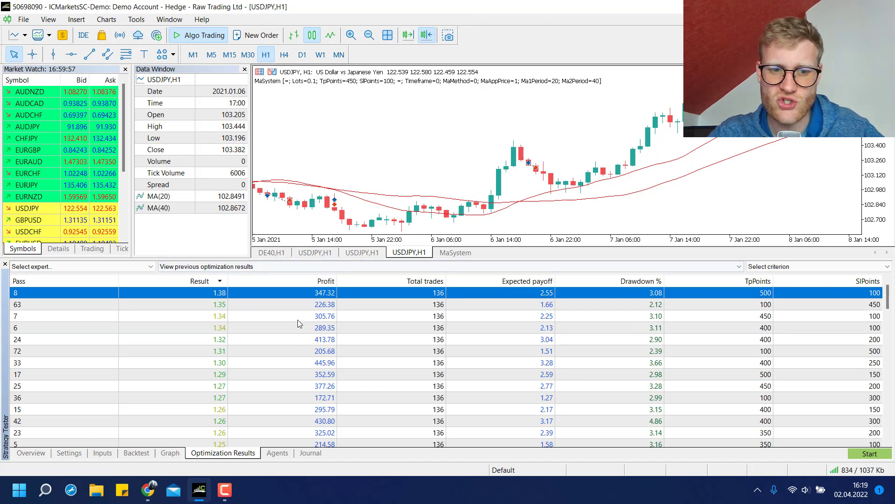
left_click(104, 454)
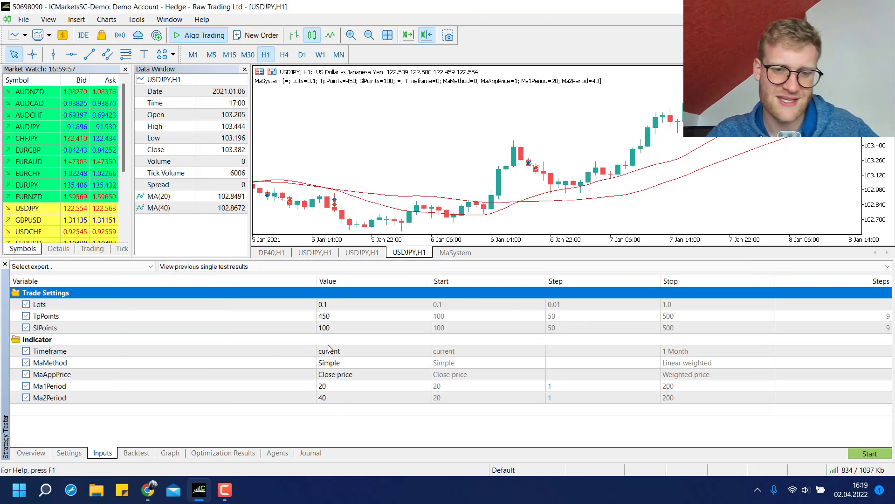
left_click(218, 453)
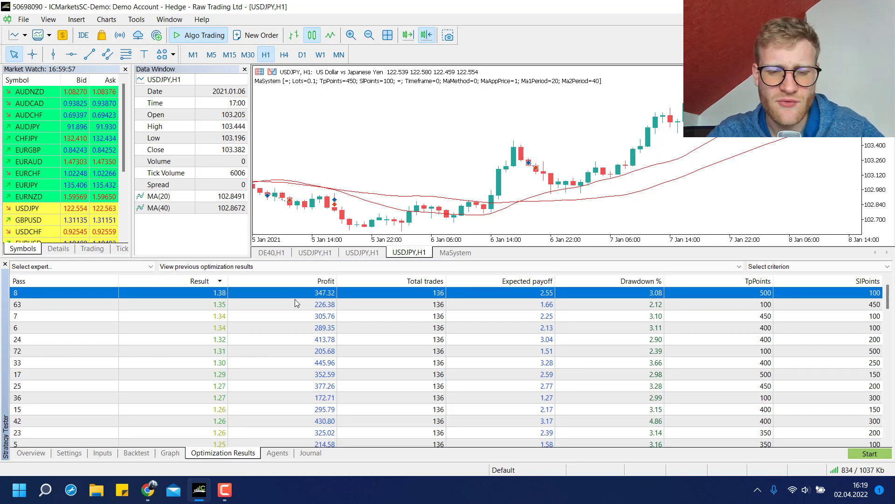
Start a single backtest with the parameters of pass 8, stop it, and start it again
double_click(367, 293)
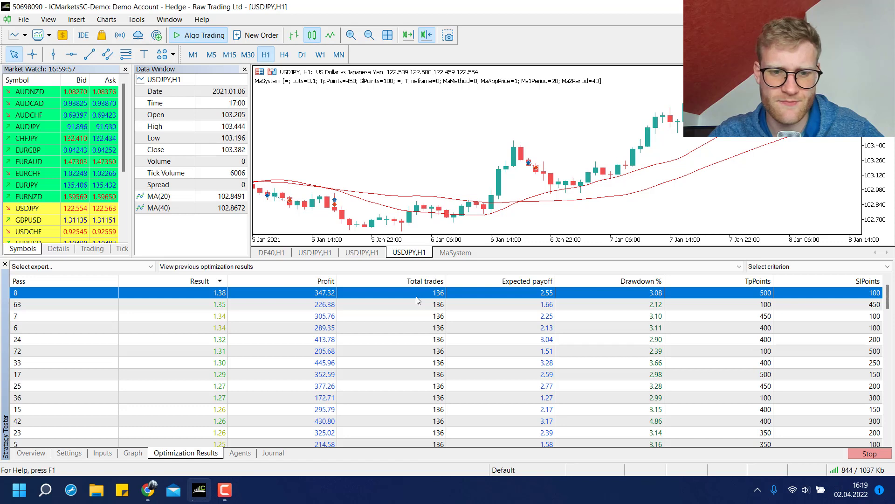
left_click(866, 454)
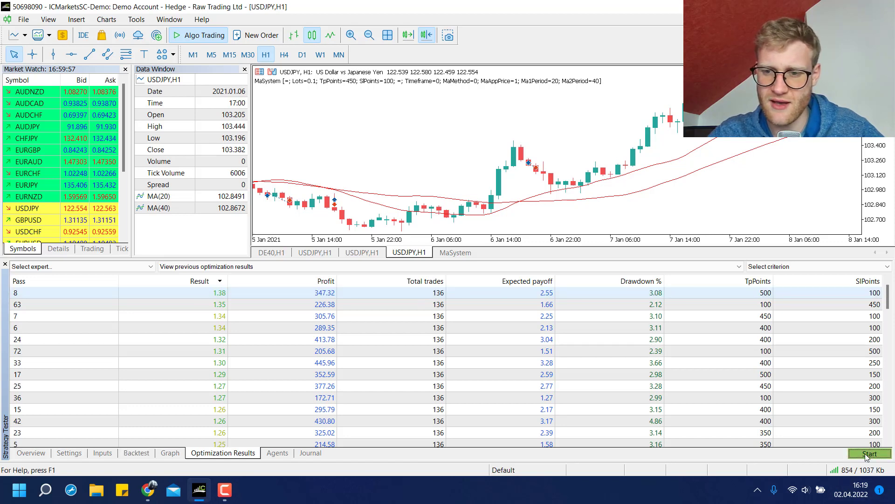
double_click(311, 294)
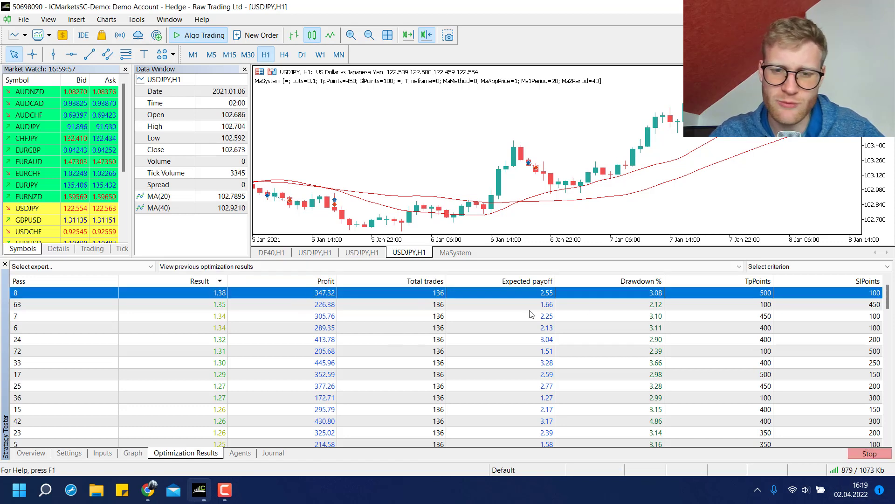
Check the input values of the pass 8 backtest and view its balance graph
left_click(102, 454)
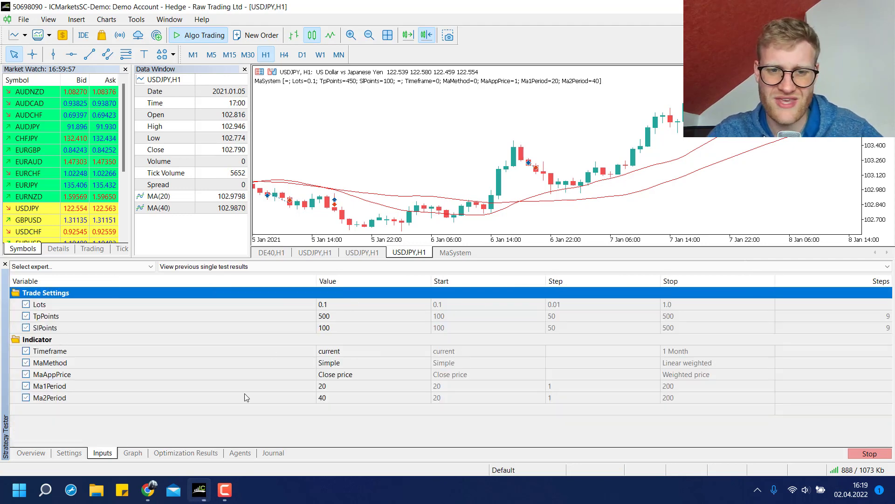
left_click(130, 452)
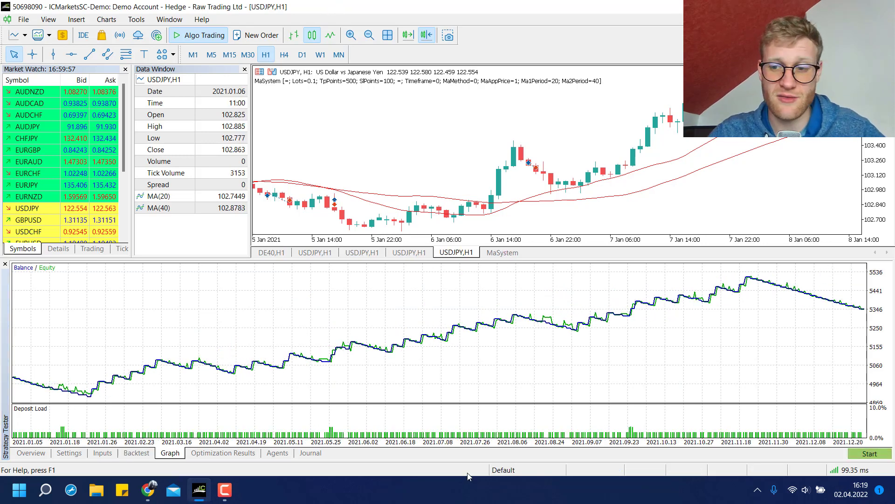
Choose the visual test type for the MaSystem expert from the tester overview
left_click(43, 454)
left_click(116, 301)
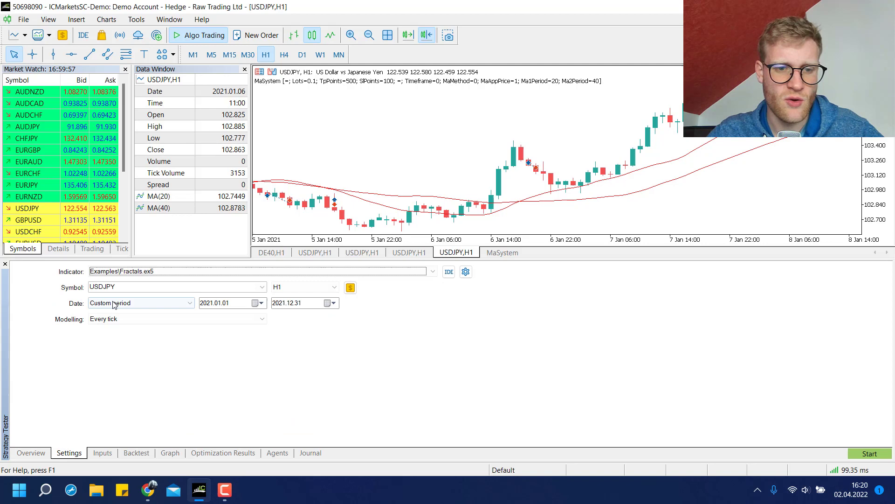
left_click(32, 458)
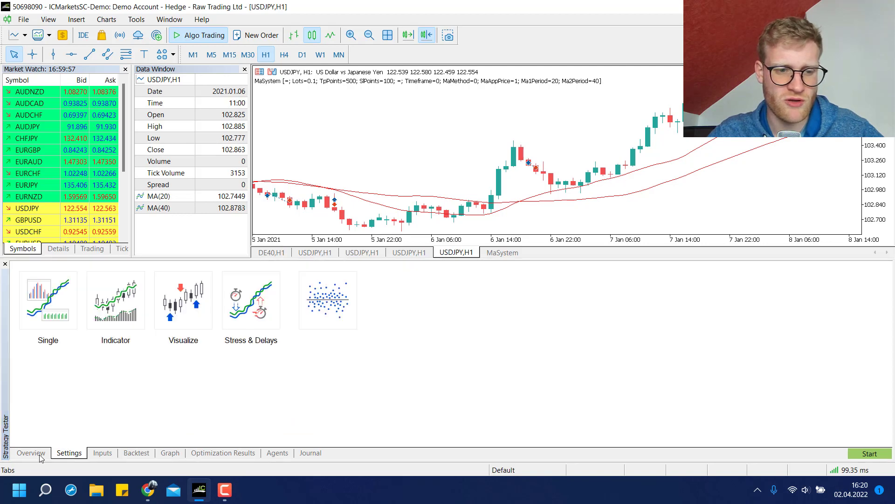
left_click(188, 317)
Set the visual test's modelling to "Every tick based on real ticks"
left_click(159, 360)
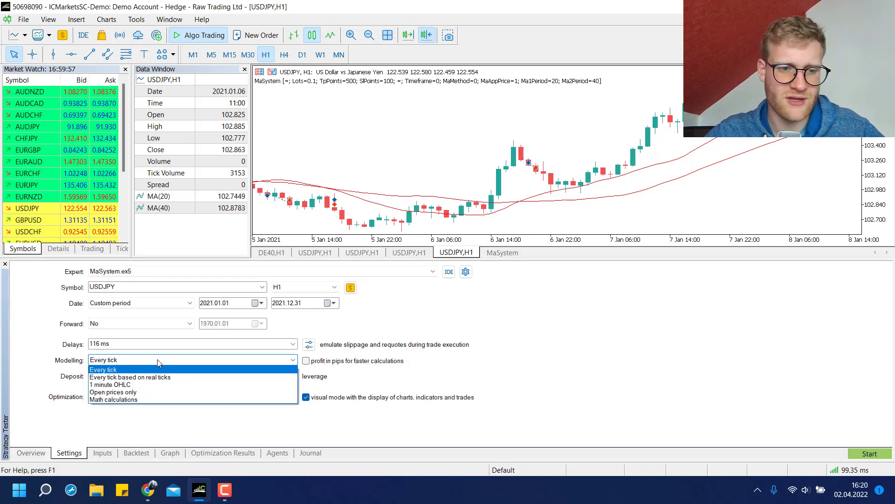
key("Down")
key("Down")
key("Down")
key("Down")
key("Up")
key("Up")
key("Up")
key("Return")
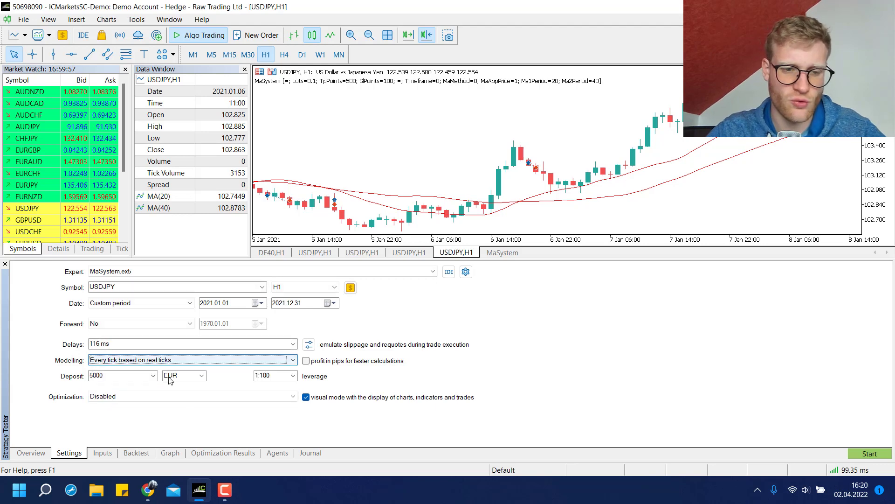
Review the previous test's balance graph and the optimization results, and start the visual test of MaSystem on USDJPY
left_click(169, 454)
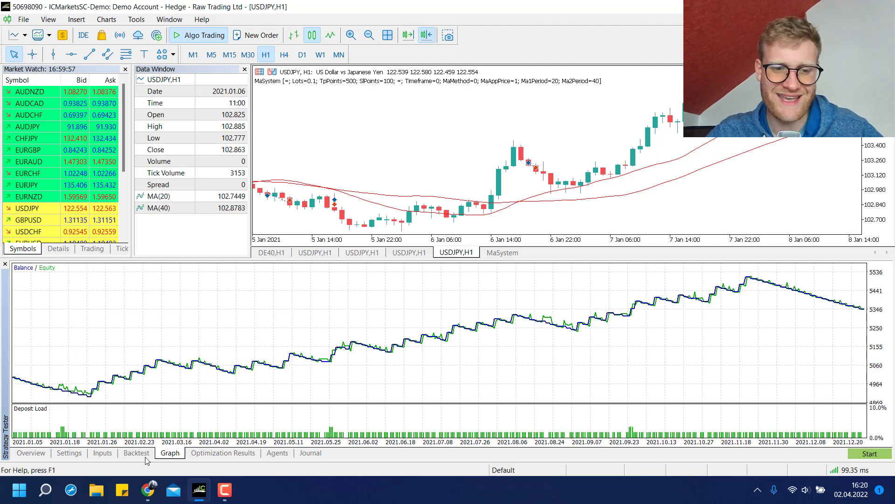
left_click(225, 455)
left_click(354, 308)
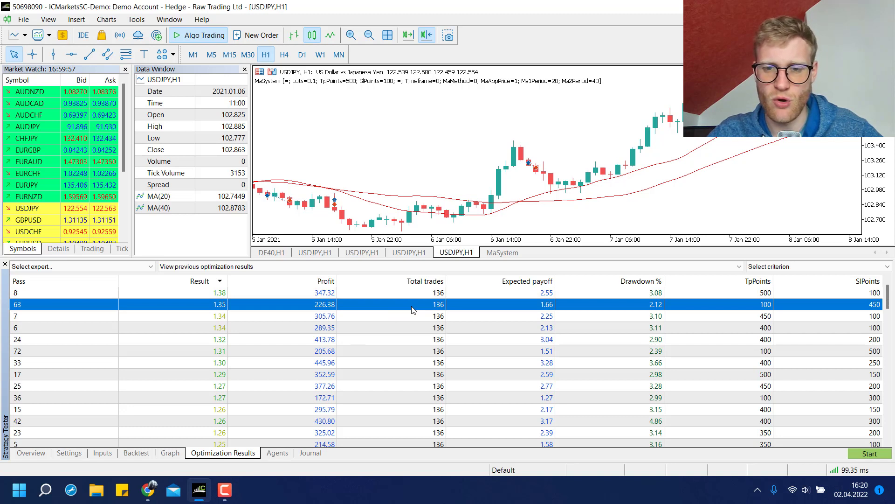
left_click(862, 454)
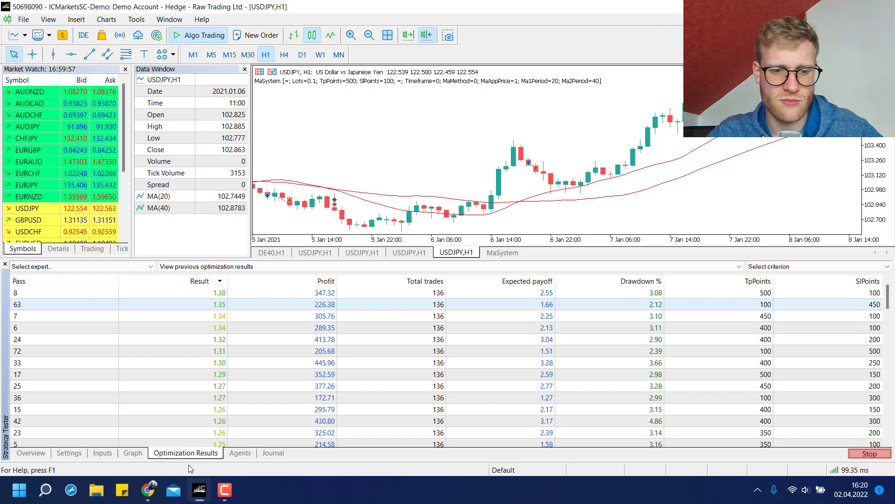
Return from the Strategy Tester Visualization window to the MetaTrader 5 terminal and check the running test's input values
left_click(129, 453)
left_click(251, 453)
left_click(207, 455)
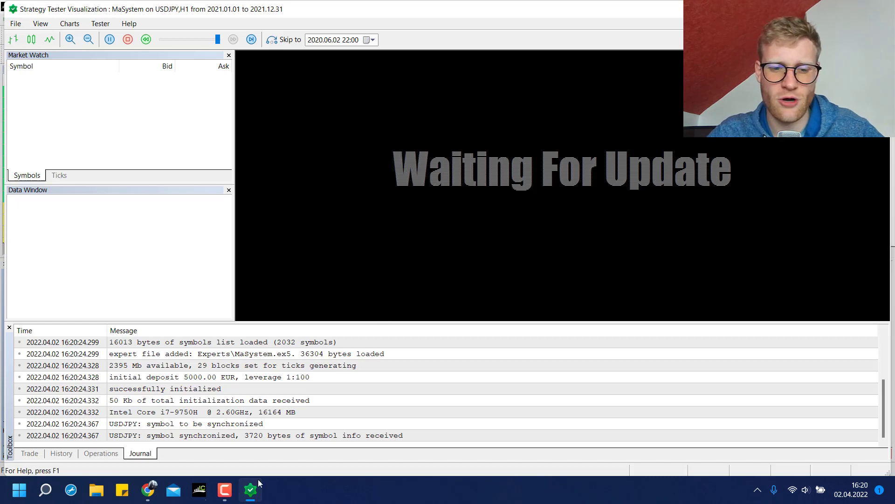
left_click(200, 490)
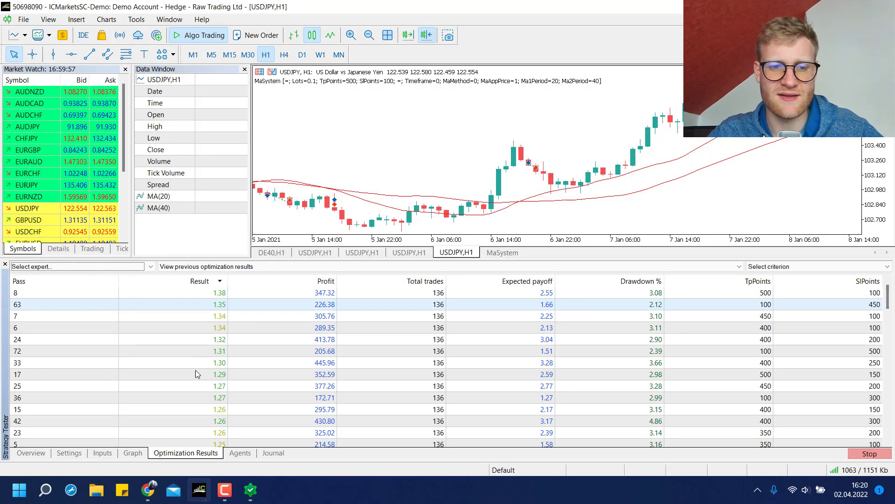
left_click(145, 453)
left_click(107, 454)
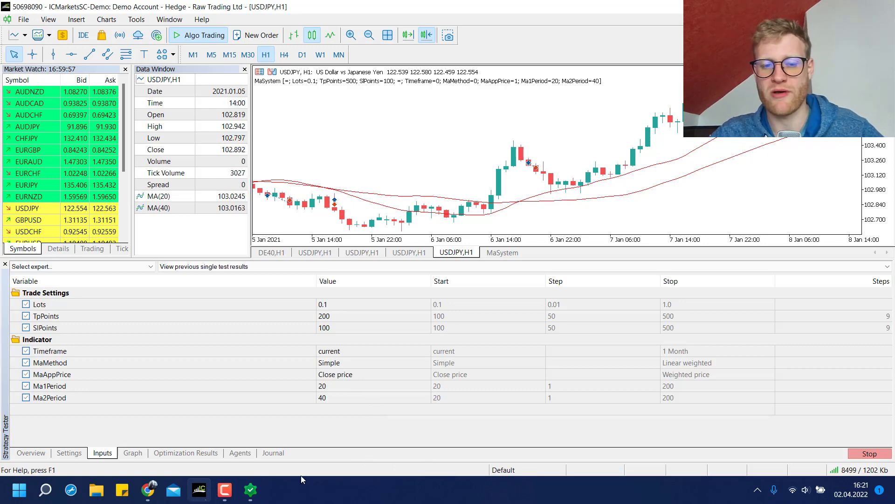
Examine the real-tick test's balance and equity graph as the test runs through 2021
left_click(200, 489)
left_click(200, 489)
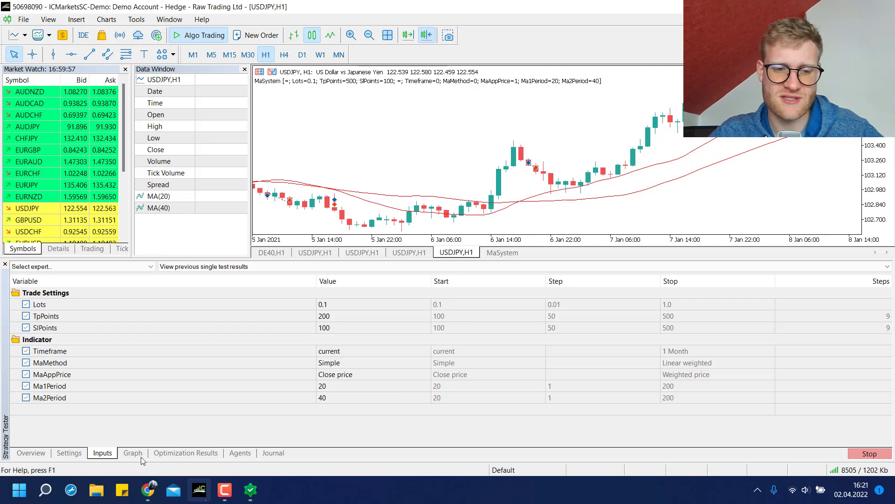
left_click(140, 455)
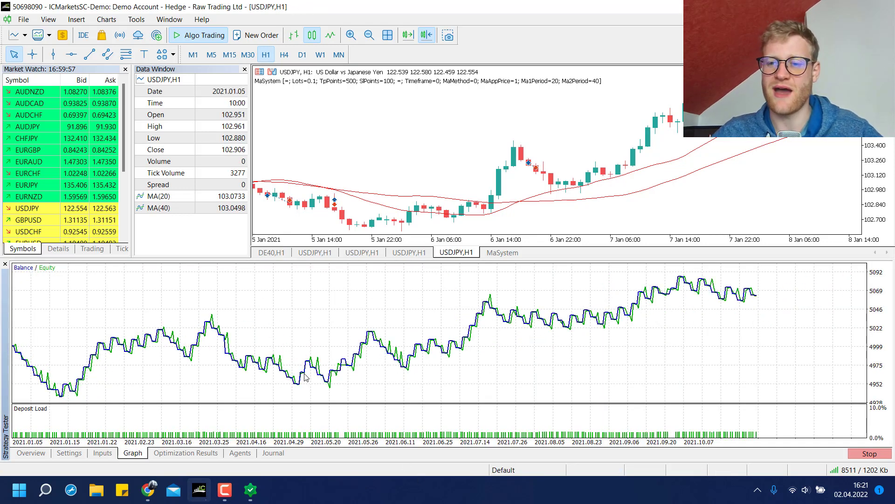
mouse_move(341, 383)
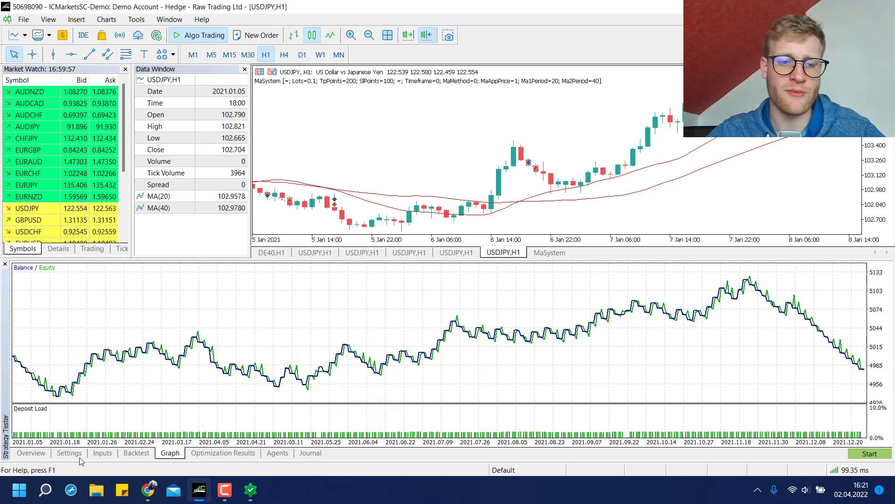
Compare the test's input values with pass 63 in the optimization results, and open the tester overview
left_click(98, 458)
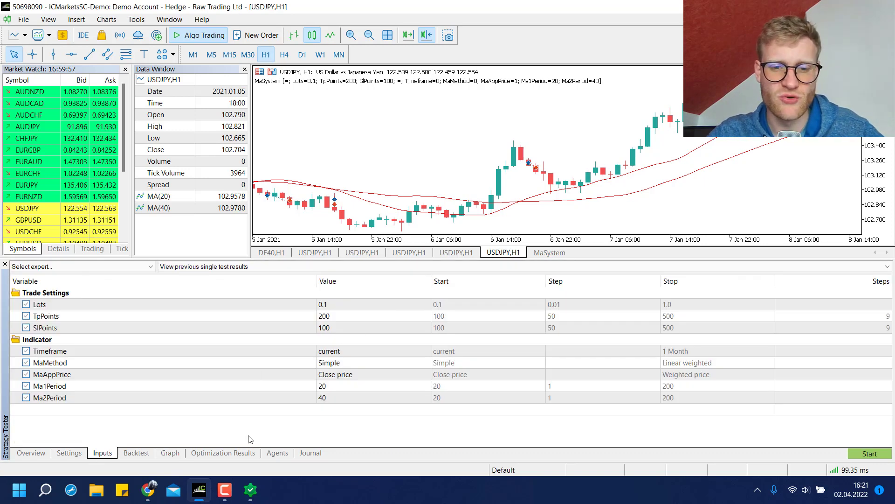
left_click(234, 454)
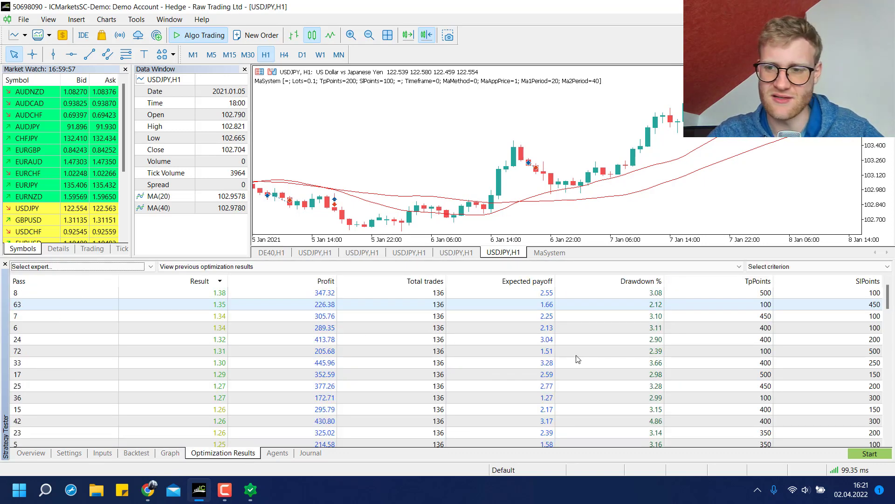
left_click(624, 306)
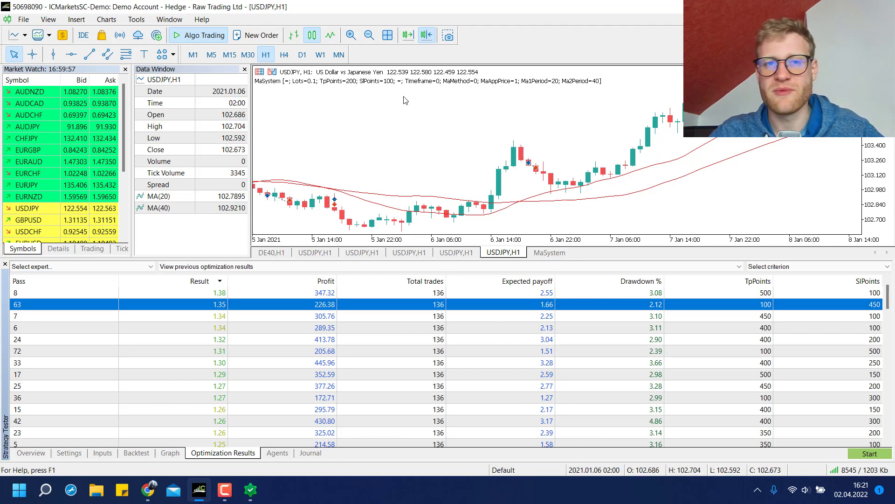
left_click(30, 453)
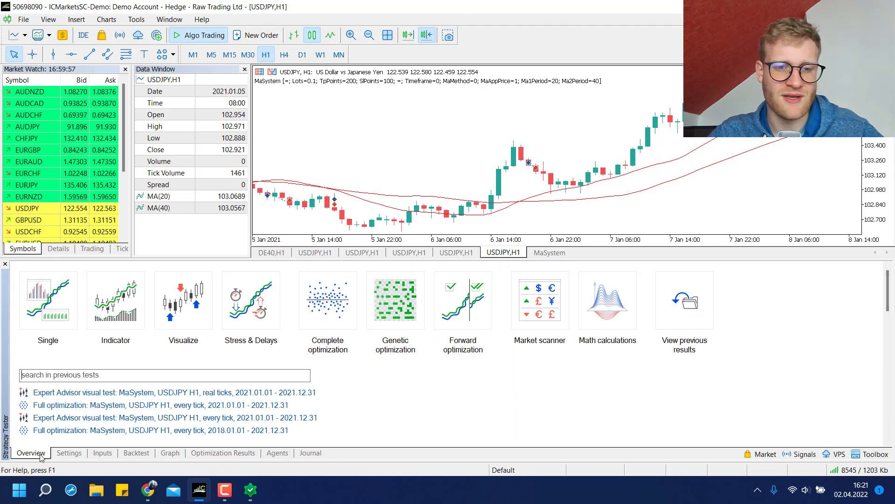